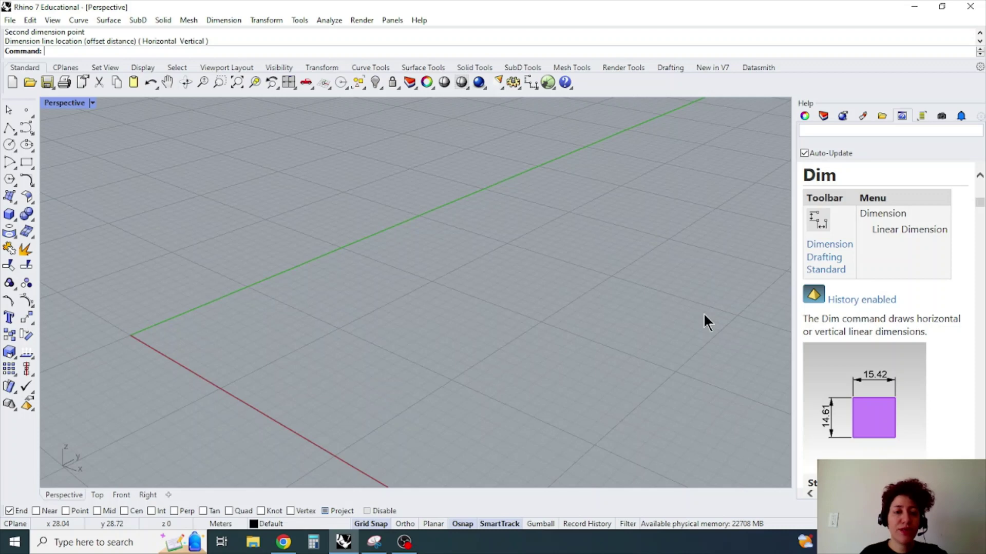
# - Create a new Rhino model with No Template
pyautogui.click(9, 20)
pyautogui.click(43, 39)
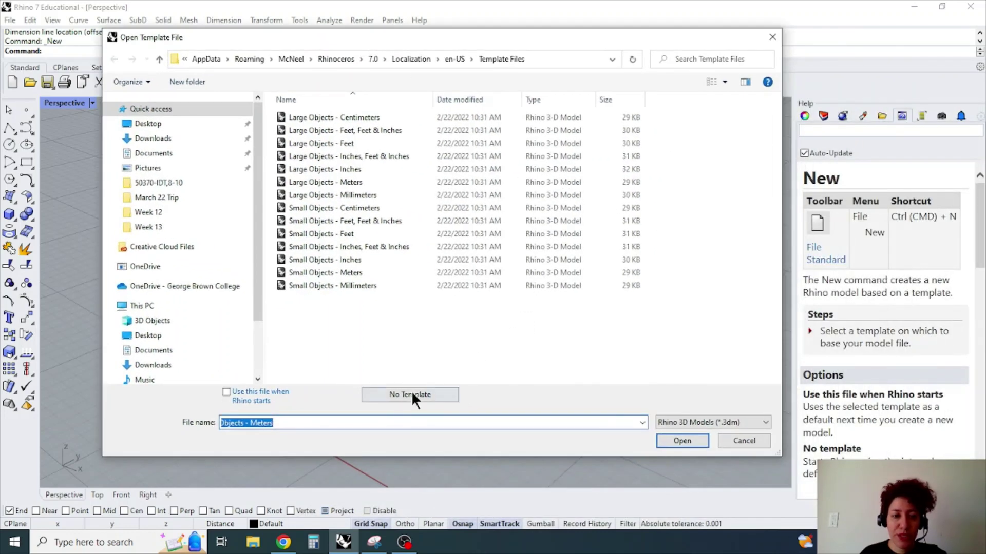
pyautogui.click(410, 395)
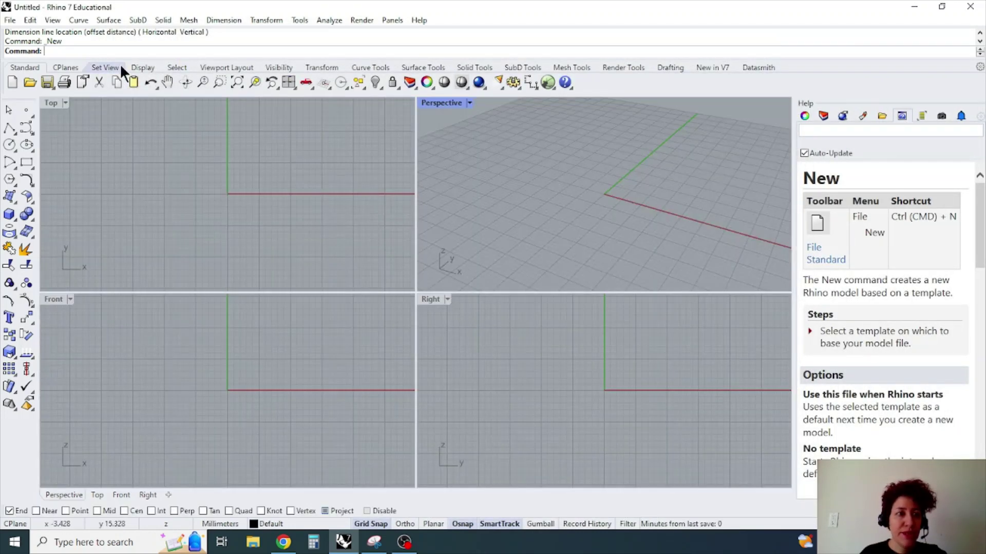
# - Change the model units from millimeters to Meters in Document Properties
pyautogui.click(6, 24)
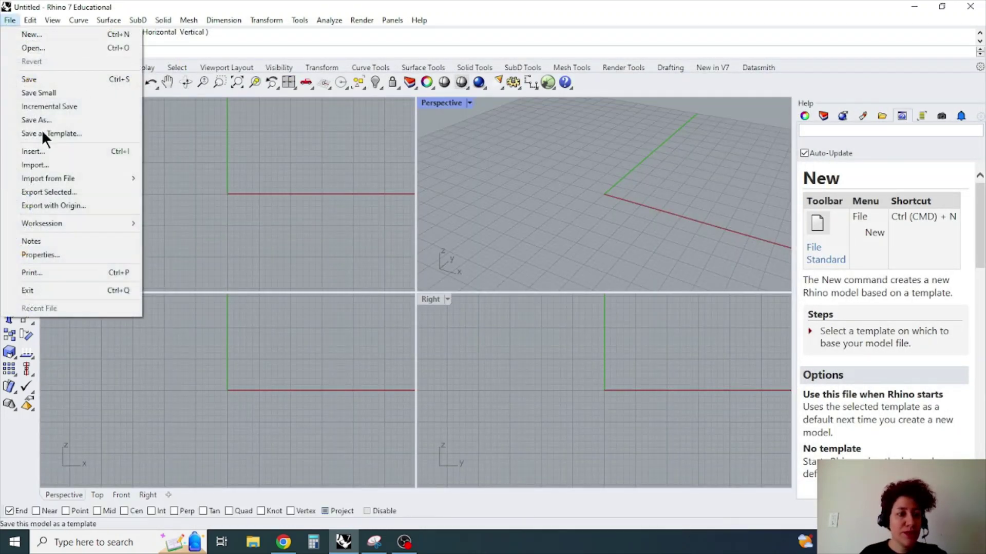
pyautogui.click(45, 250)
pyautogui.click(281, 164)
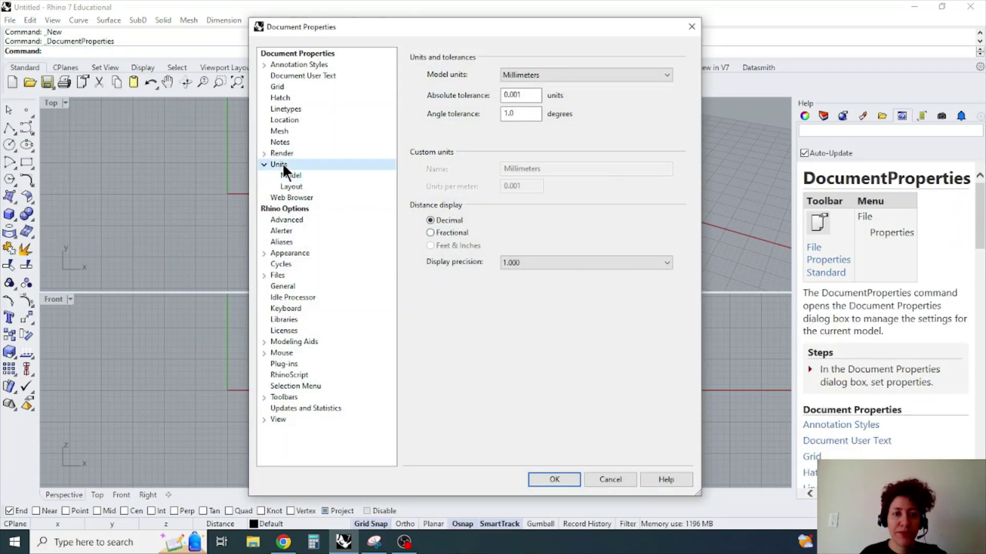
pyautogui.click(566, 76)
pyautogui.click(569, 115)
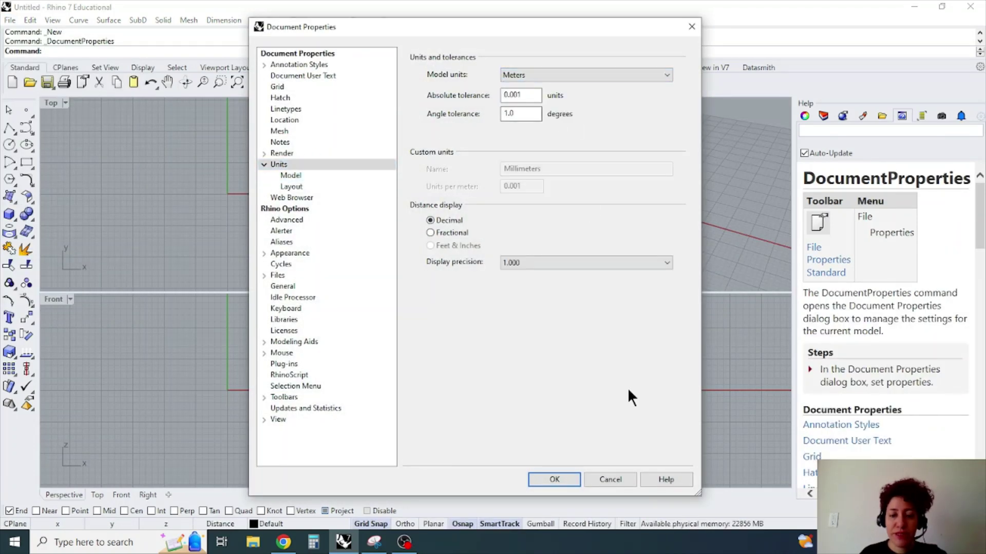
pyautogui.click(555, 479)
pyautogui.click(283, 543)
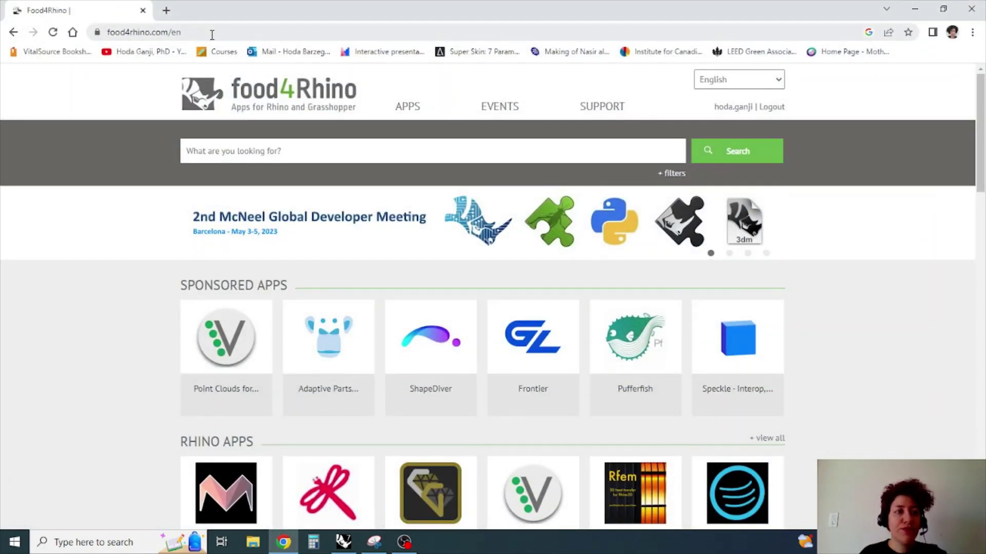
# - Browse food4Rhino's Grasshopper apps and filter them to Paneling & Rationalization
pyautogui.scroll(-4, 185, 259)
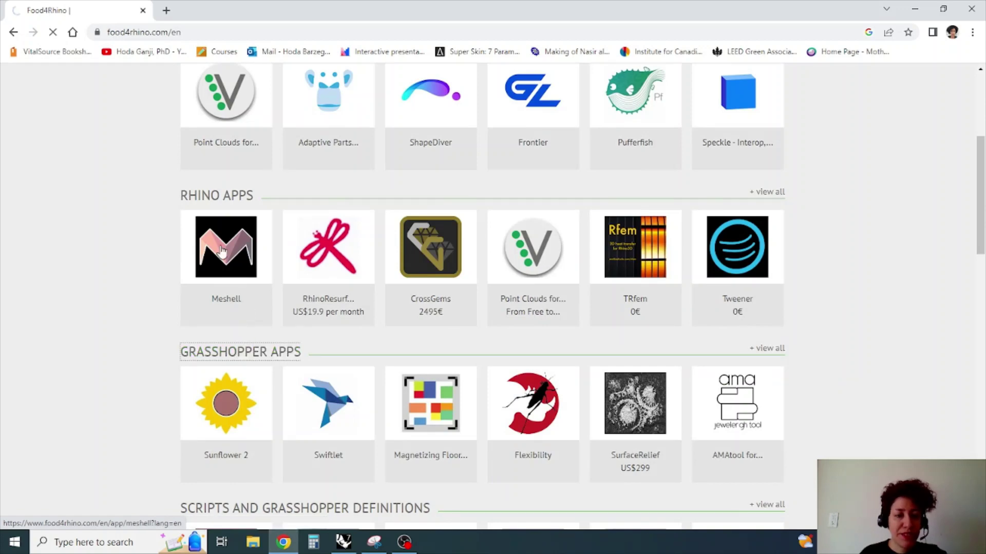
pyautogui.scroll(-14, 155, 254)
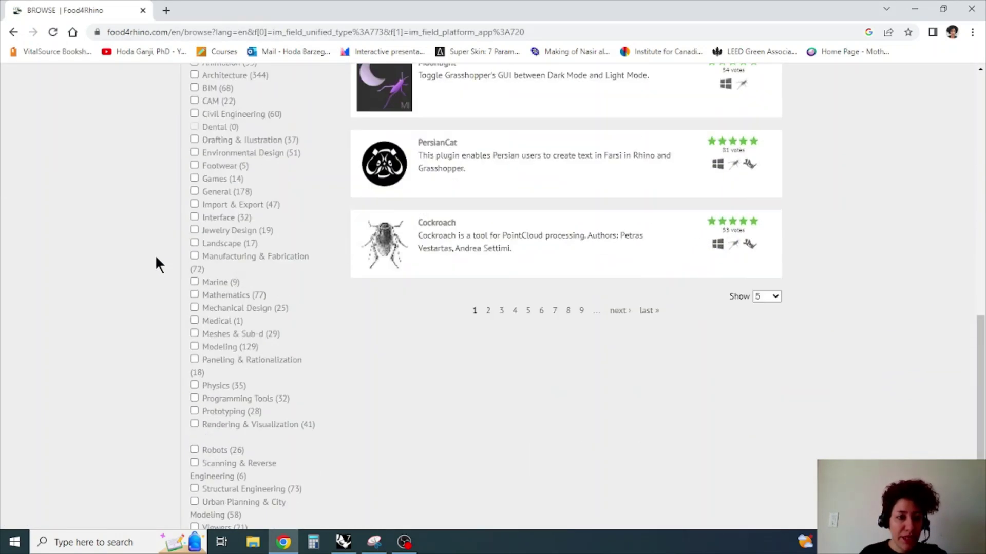
pyautogui.scroll(3, 156, 251)
pyautogui.scroll(-4, 109, 276)
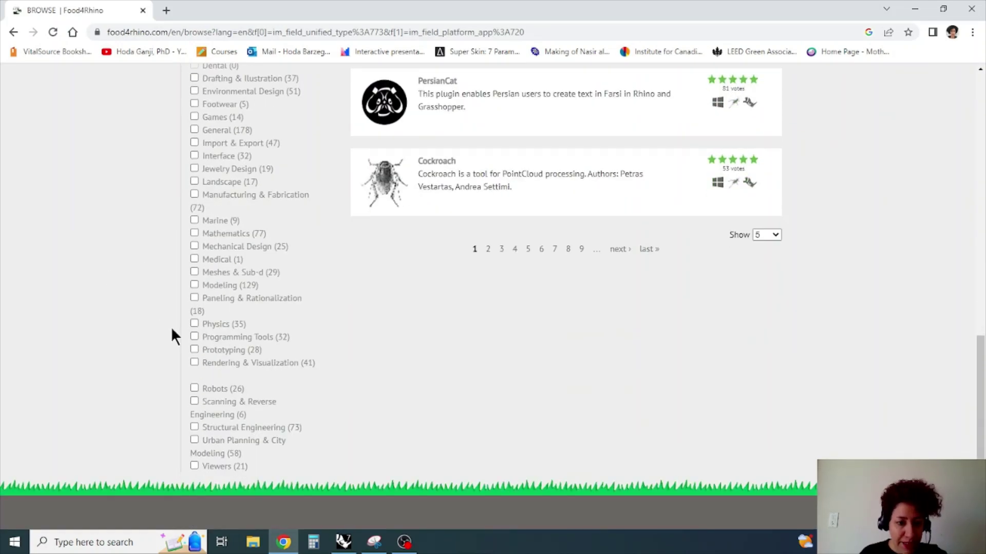
pyautogui.click(193, 295)
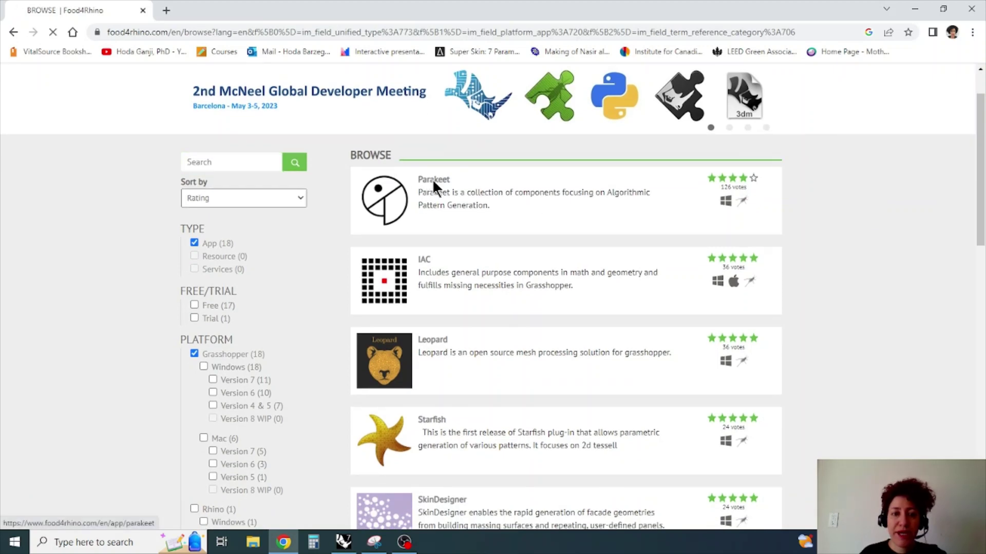
# - Open the Parakeet page and download Parakeet 0.9.3 as parakeet093.zip
pyautogui.click(456, 193)
pyautogui.scroll(-10, 552, 196)
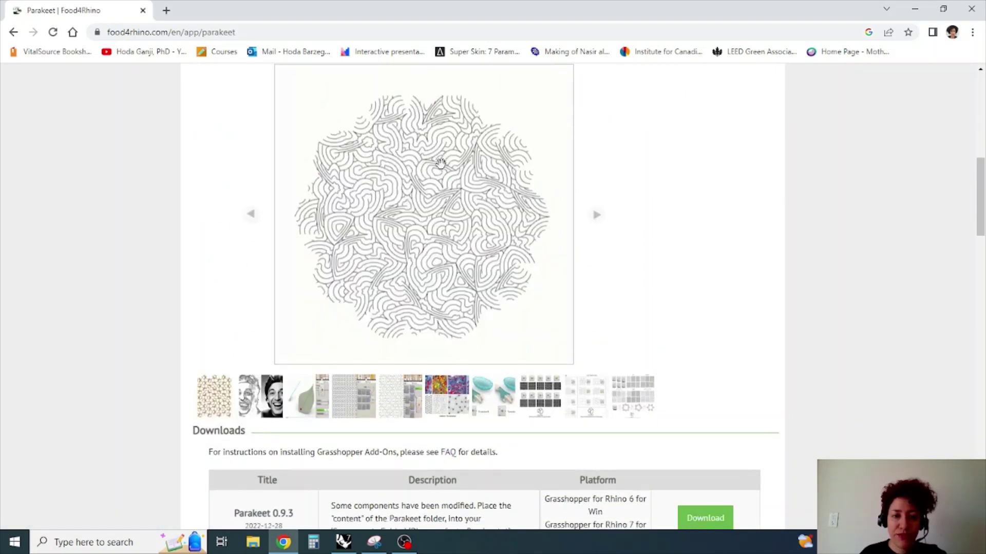
pyautogui.scroll(-3, 440, 161)
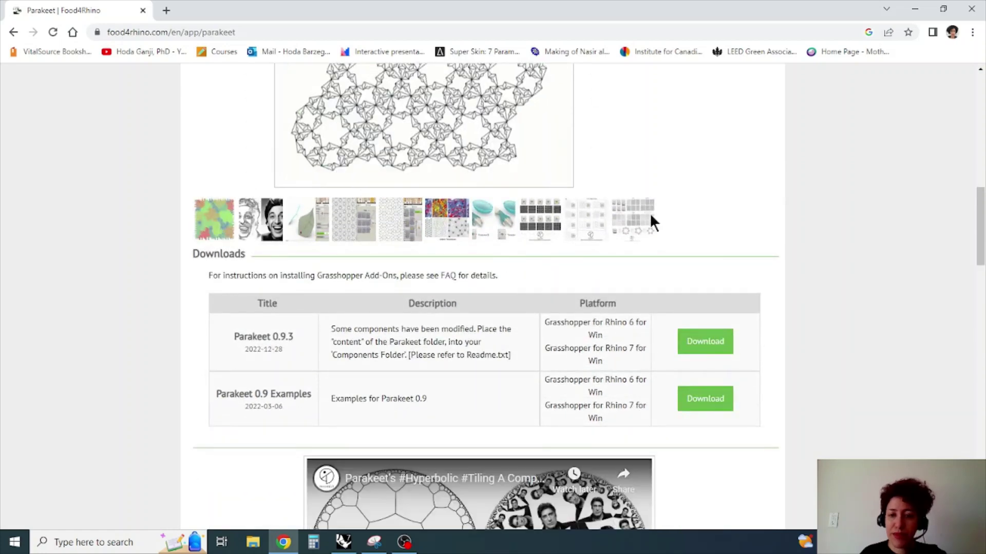
pyautogui.click(705, 342)
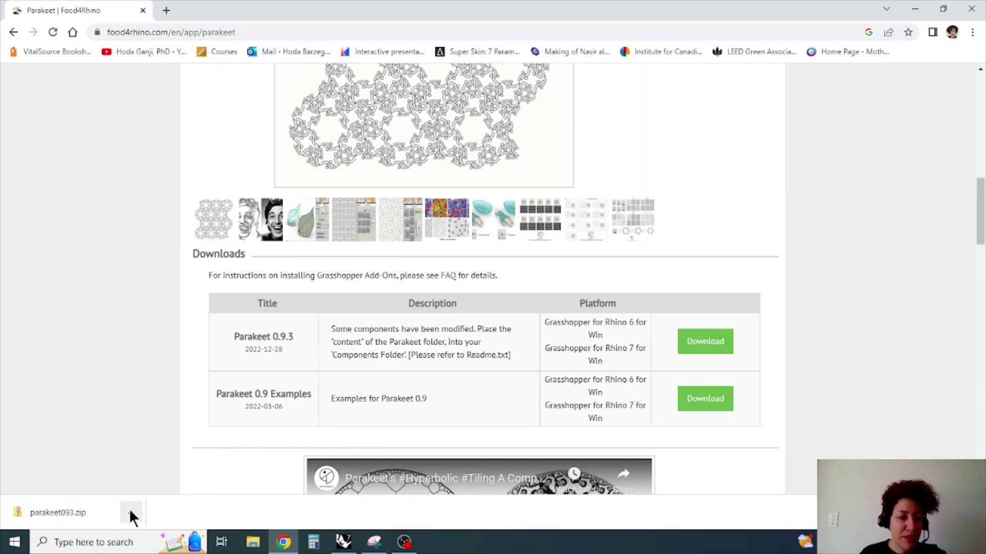
# - Show parakeet093.zip in its folder and extract all its contents
pyautogui.click(131, 511)
pyautogui.click(149, 469)
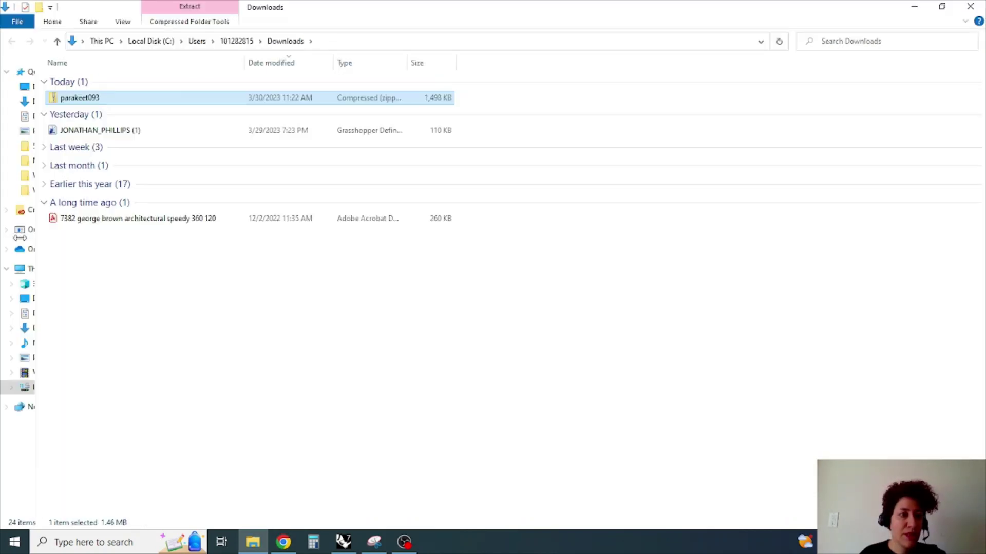
pyautogui.doubleClick(81, 95)
pyautogui.rightClick(81, 95)
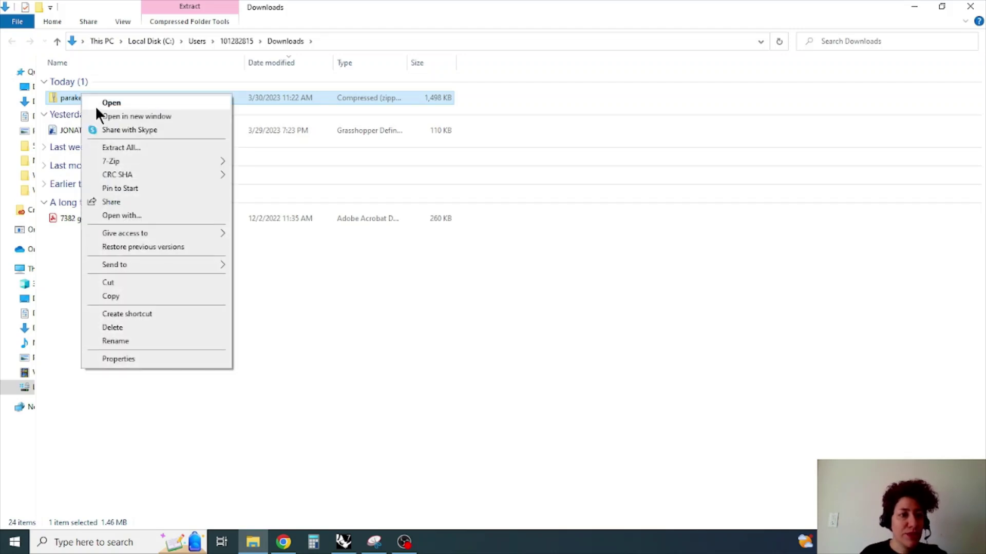
pyautogui.click(128, 144)
pyautogui.click(604, 389)
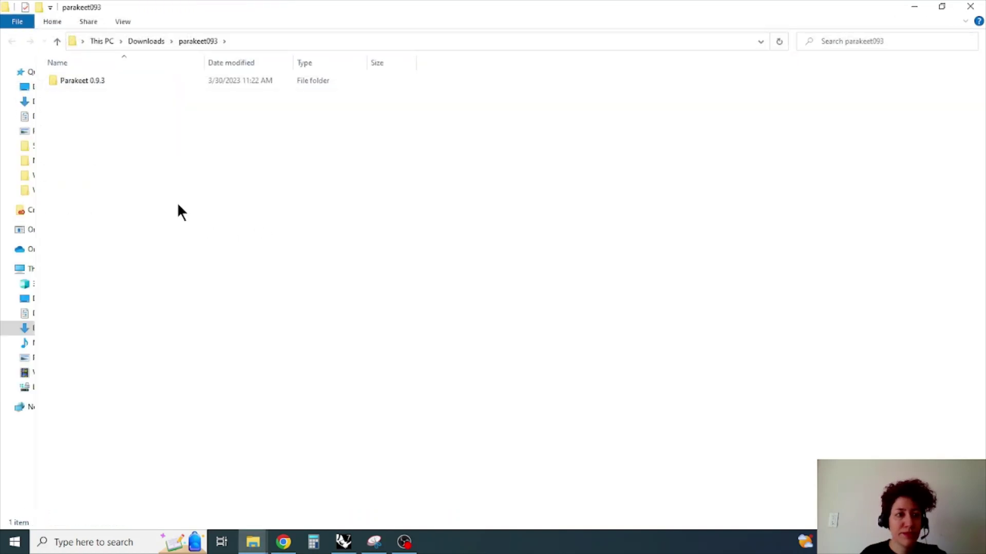
# - Unblock Parakeet.gha inside the Parakeet 0.9.3 > Parakeet folder via its file properties
pyautogui.doubleClick(97, 80)
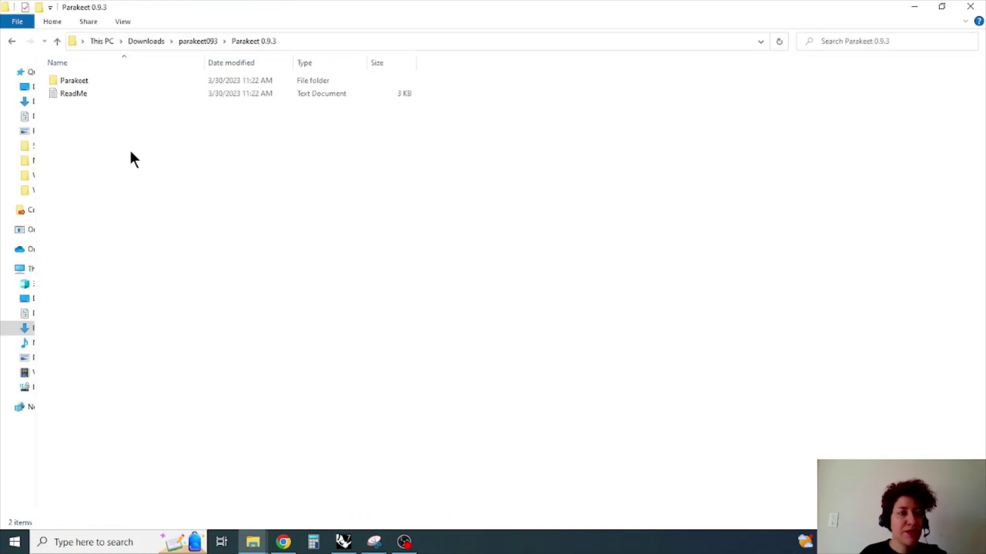
pyautogui.doubleClick(82, 80)
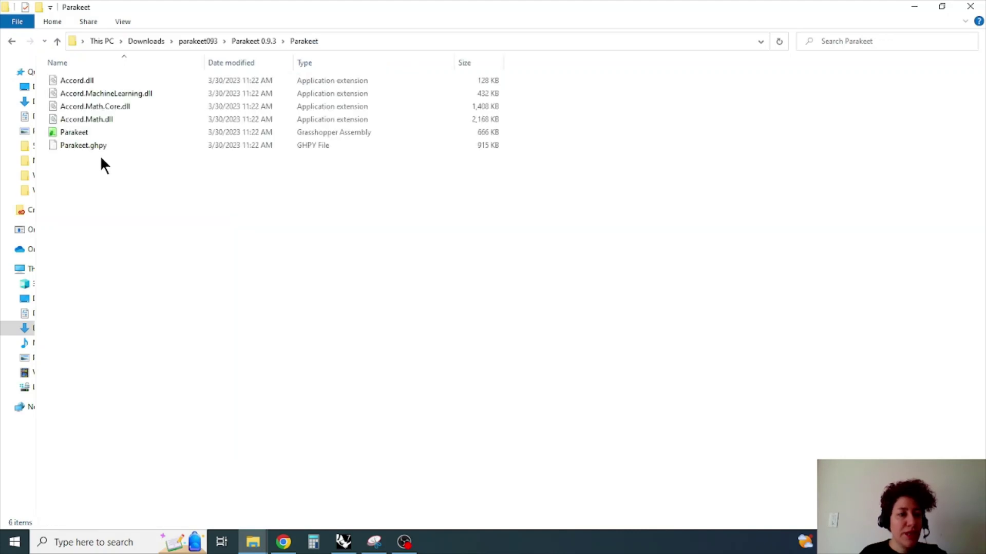
pyautogui.rightClick(85, 131)
pyautogui.click(158, 353)
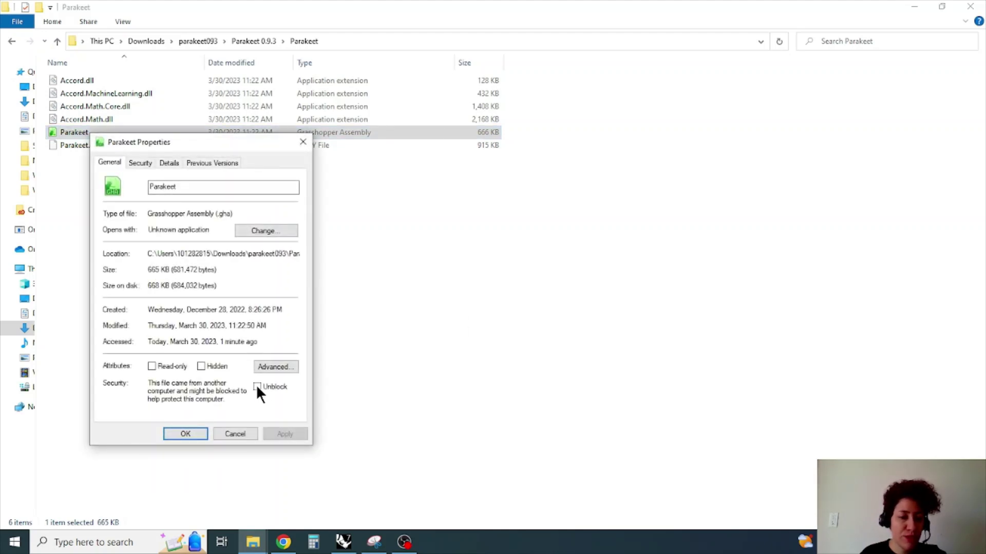
pyautogui.click(257, 386)
pyautogui.click(185, 434)
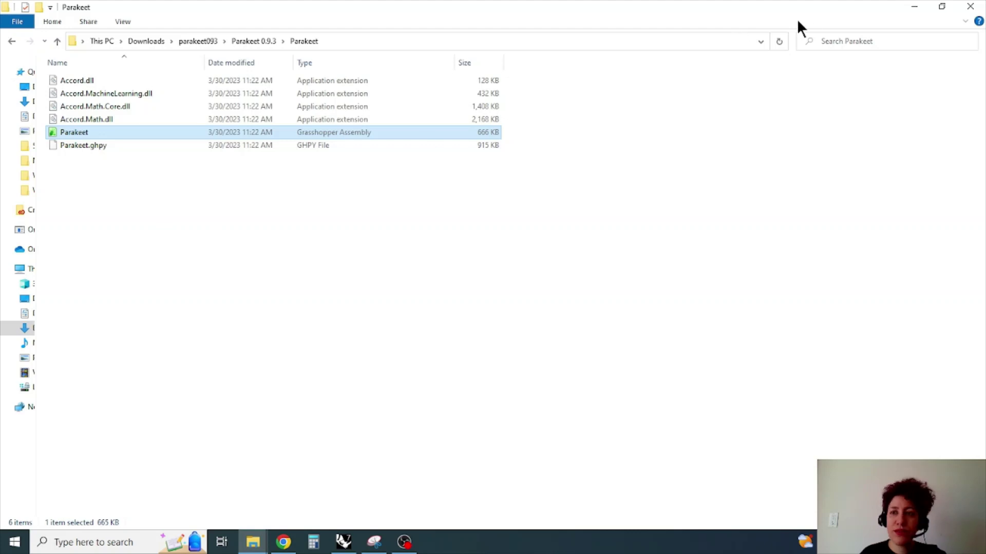
pyautogui.click(939, 7)
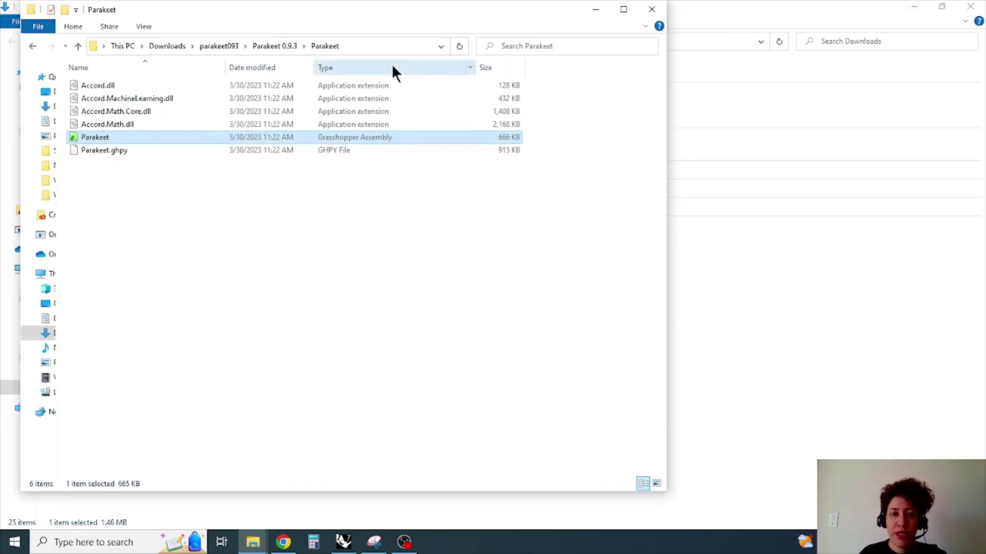
# - Maximize the Perspective view and launch Grasshopper with the 'gras' command
pyautogui.click(343, 543)
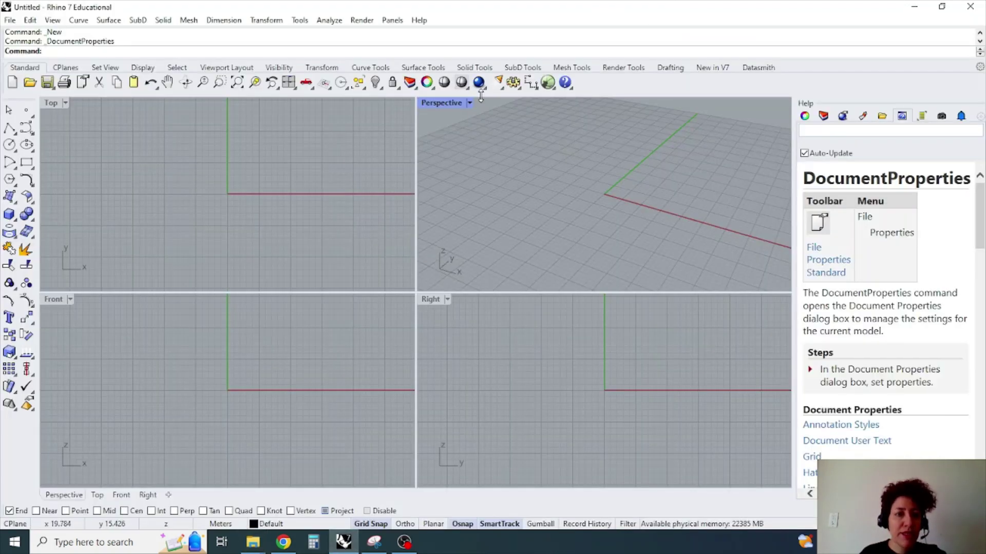
pyautogui.doubleClick(431, 104)
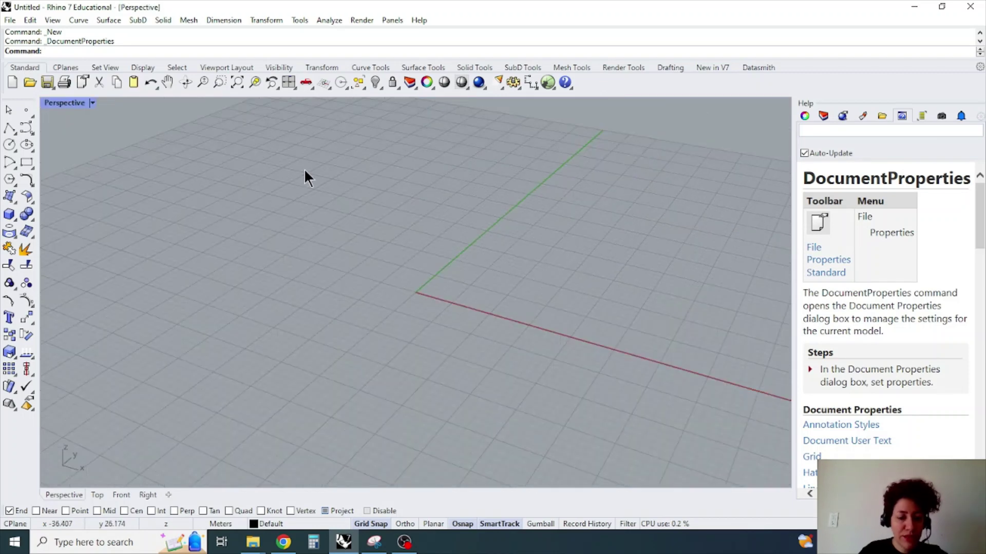
pyautogui.write('gras')
pyautogui.press('Return')
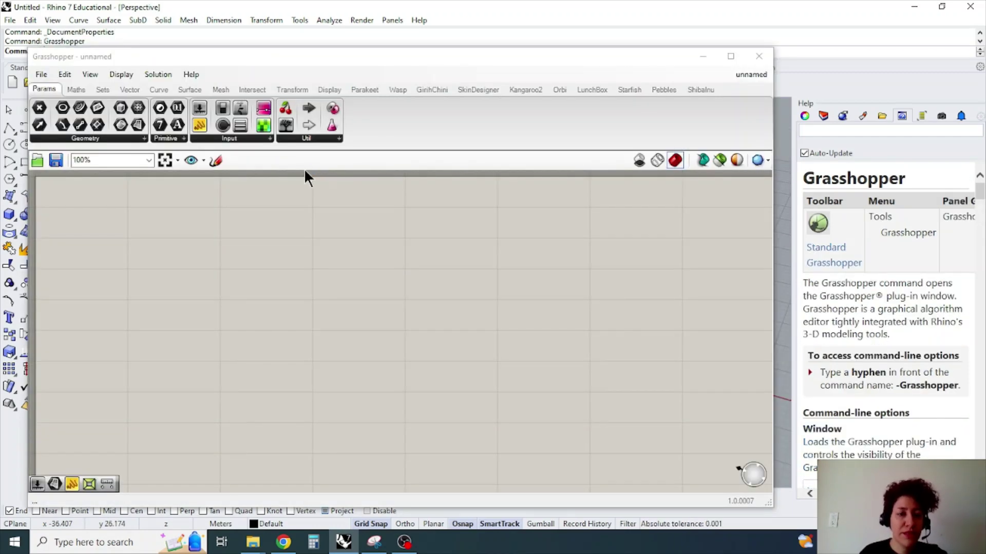
# - Drag Parakeet.gha onto the Grasshopper canvas and skip all conflicting duplicate components
pyautogui.moveTo(510, 58); pyautogui.dragTo(706, 34)
pyautogui.moveTo(253, 542)
pyautogui.click(323, 483)
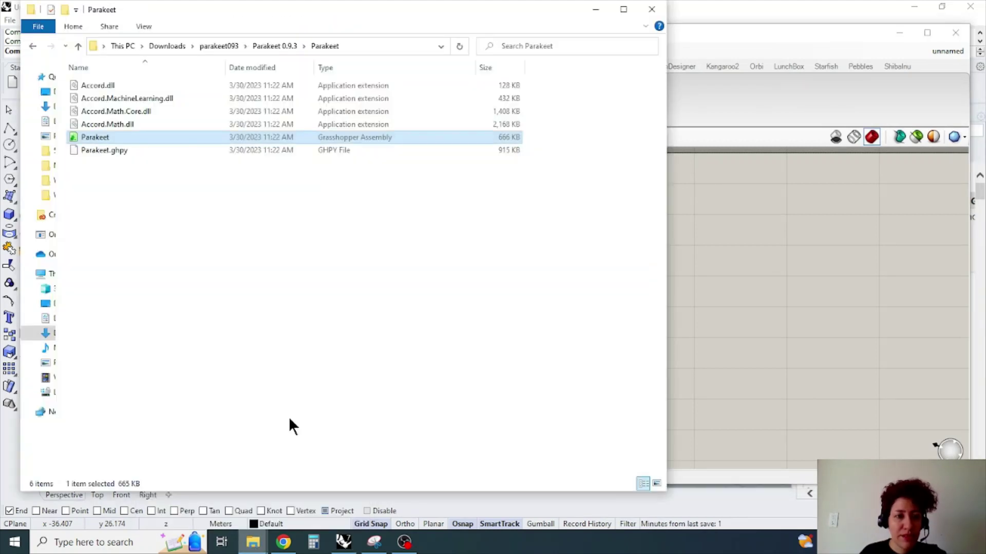
pyautogui.moveTo(100, 135); pyautogui.dragTo(842, 257)
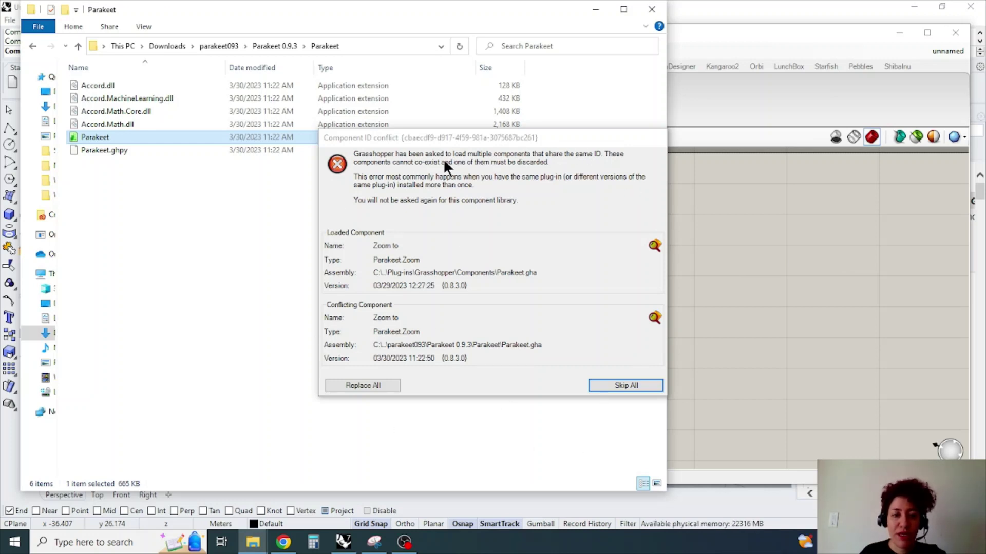
pyautogui.click(622, 385)
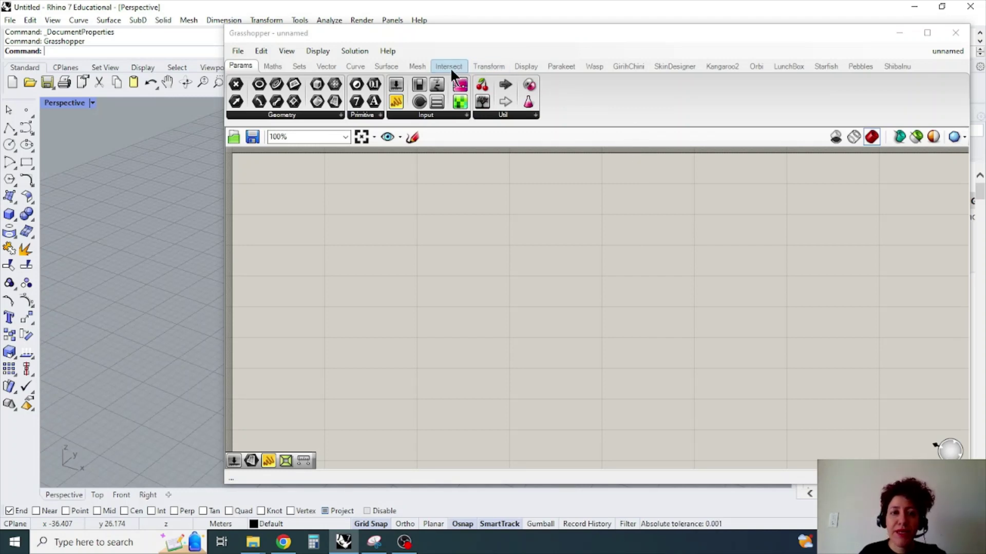
# - Place Parakeet's Snub Trihexagonal tiling component and view its flat red grid from above
pyautogui.click(553, 67)
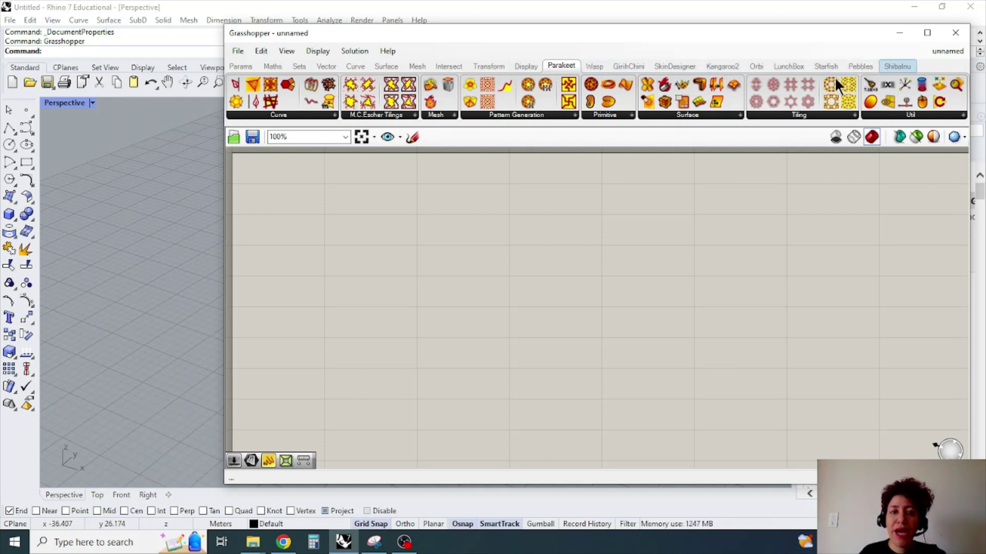
pyautogui.click(854, 114)
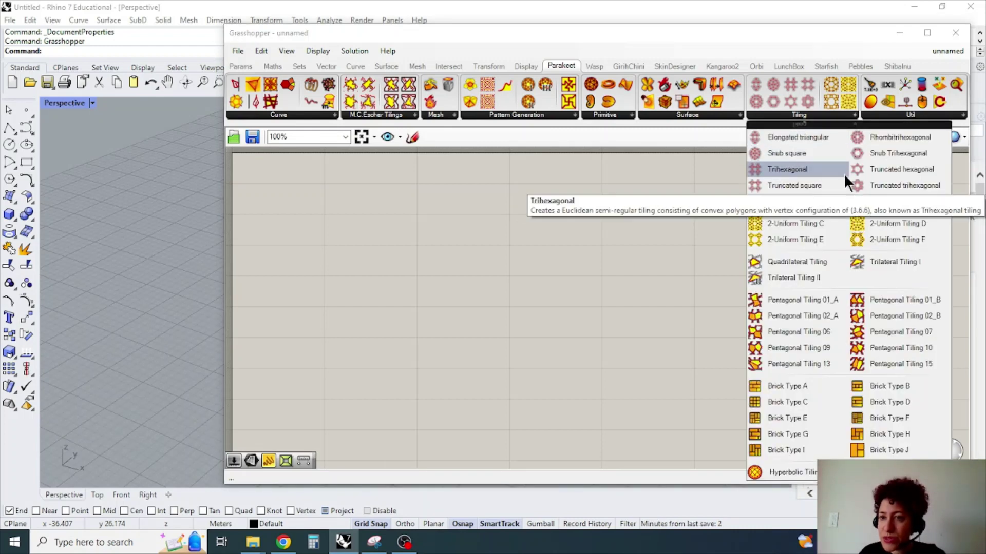
pyautogui.click(883, 153)
pyautogui.click(481, 236)
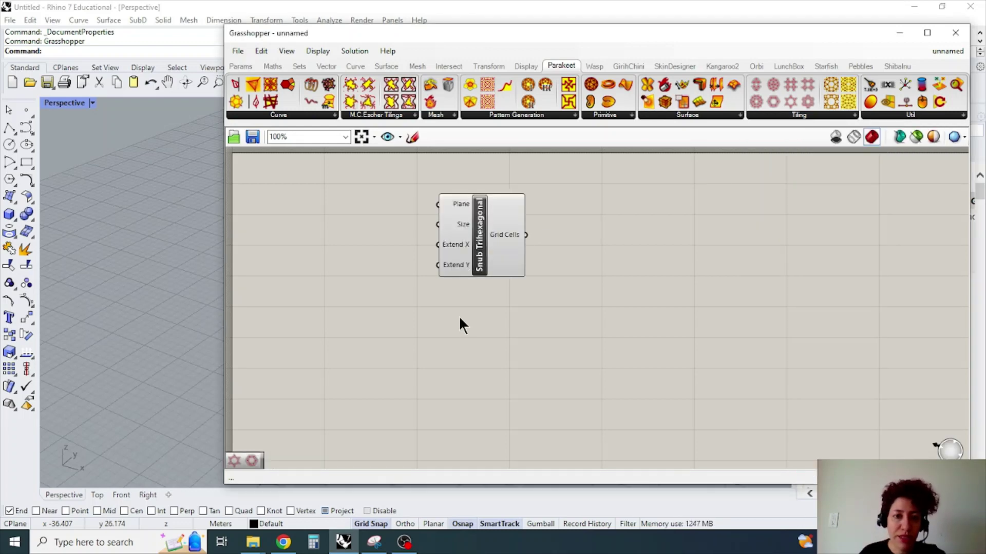
pyautogui.scroll(5, 75, 230)
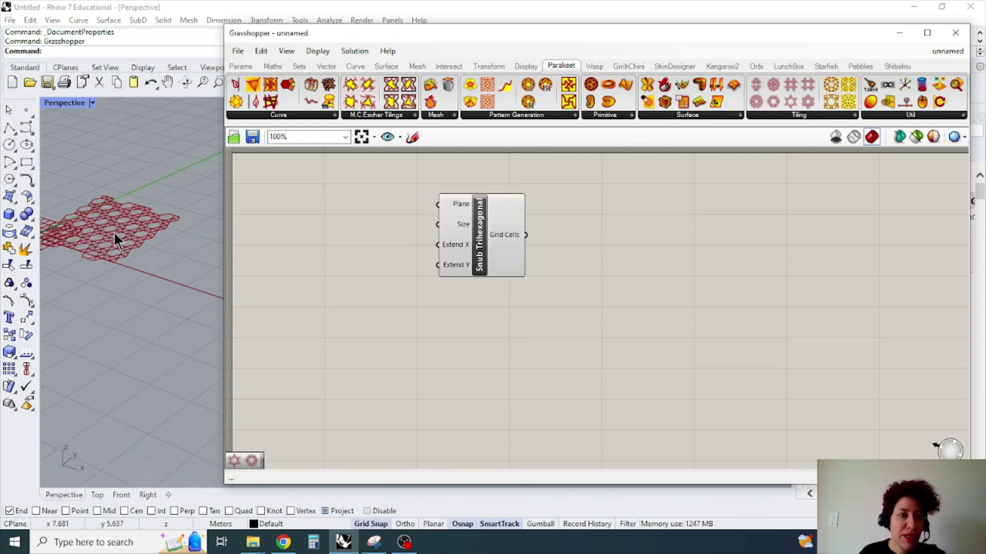
pyautogui.moveTo(133, 247); pyautogui.dragTo(101, 257, button='right')
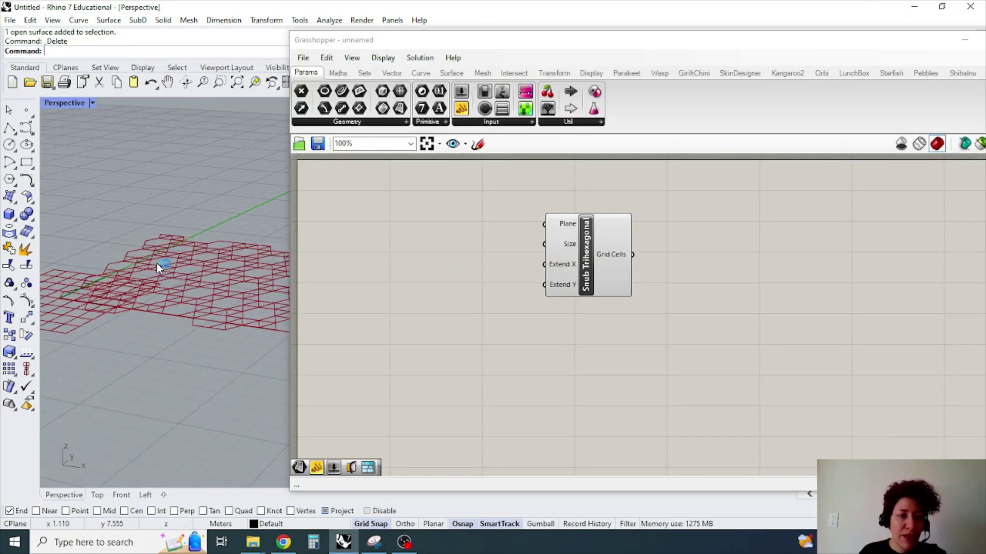
# - Add a YZ Plane via the 'yz' search and wire it into Snub Trihexagonal's Plane input
pyautogui.scroll(2, 149, 297)
pyautogui.moveTo(149, 297); pyautogui.dragTo(145, 271, button='right')
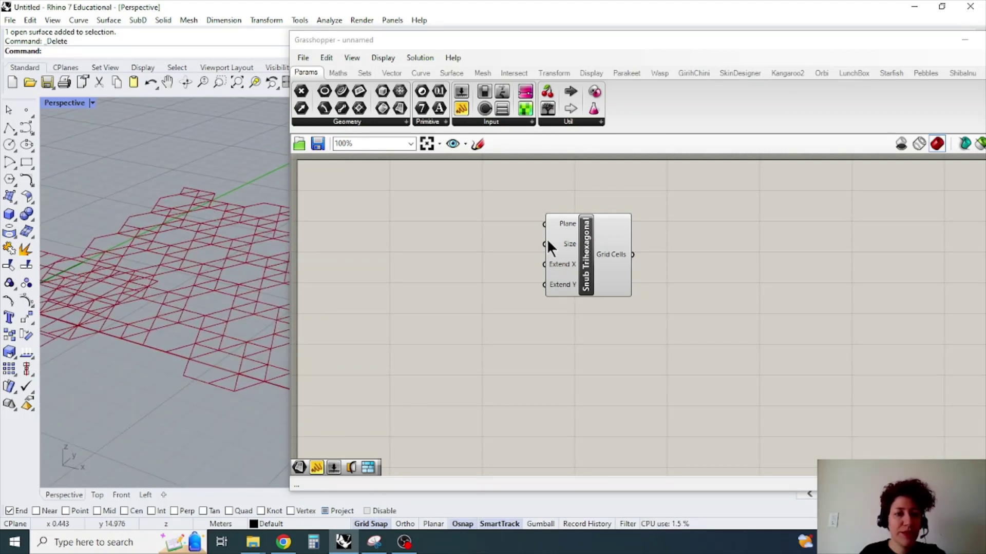
pyautogui.scroll(4, 518, 252)
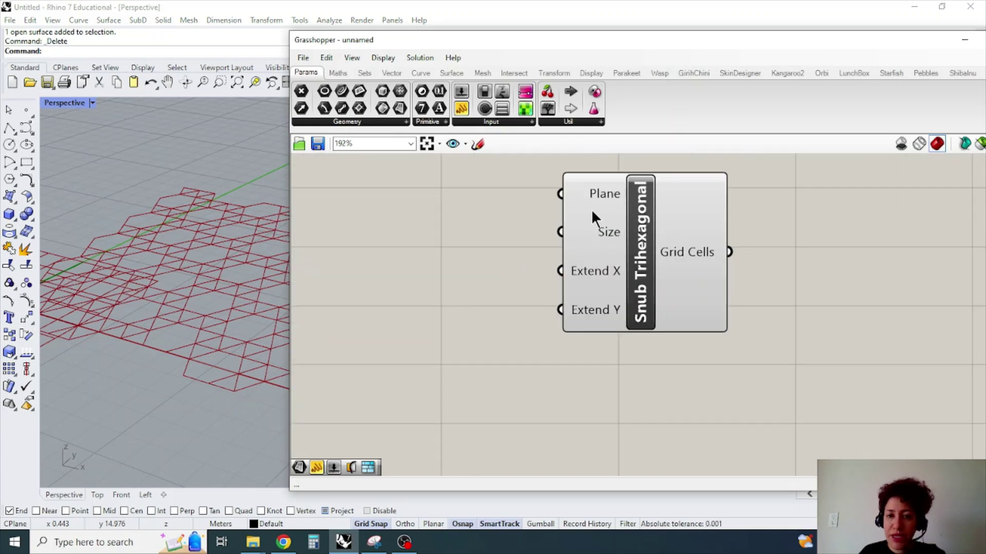
pyautogui.doubleClick(447, 181)
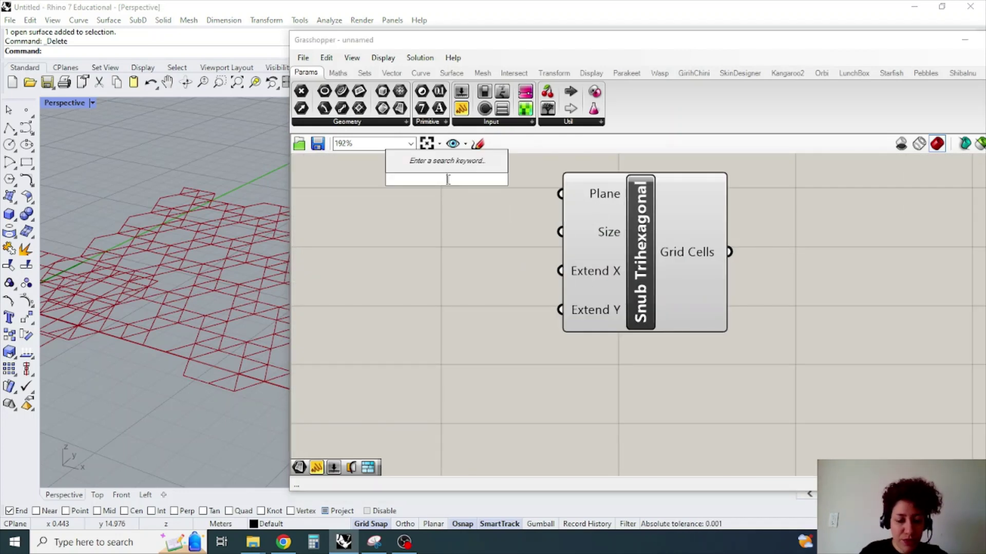
pyautogui.write('yz')
pyautogui.press('Return')
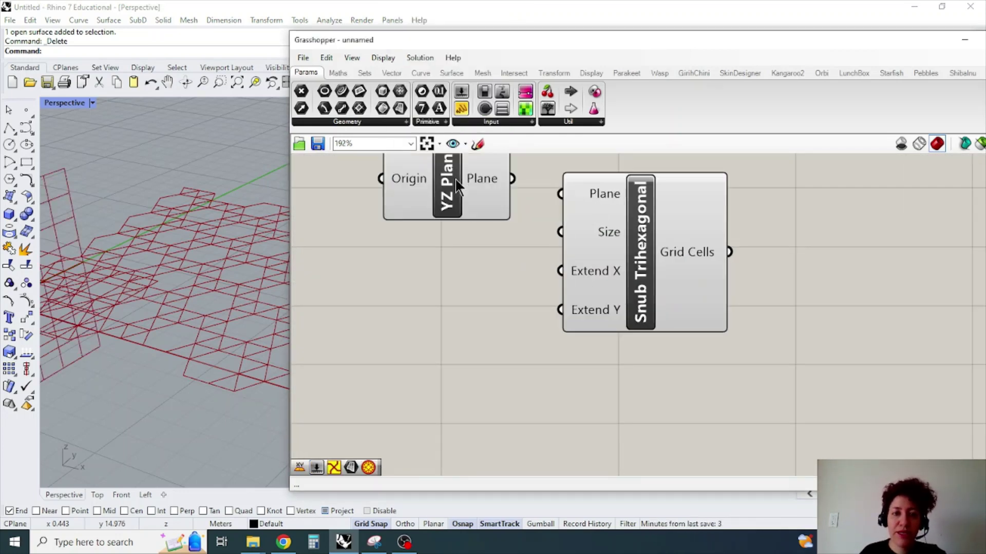
pyautogui.click(436, 215)
pyautogui.moveTo(509, 203); pyautogui.dragTo(560, 194)
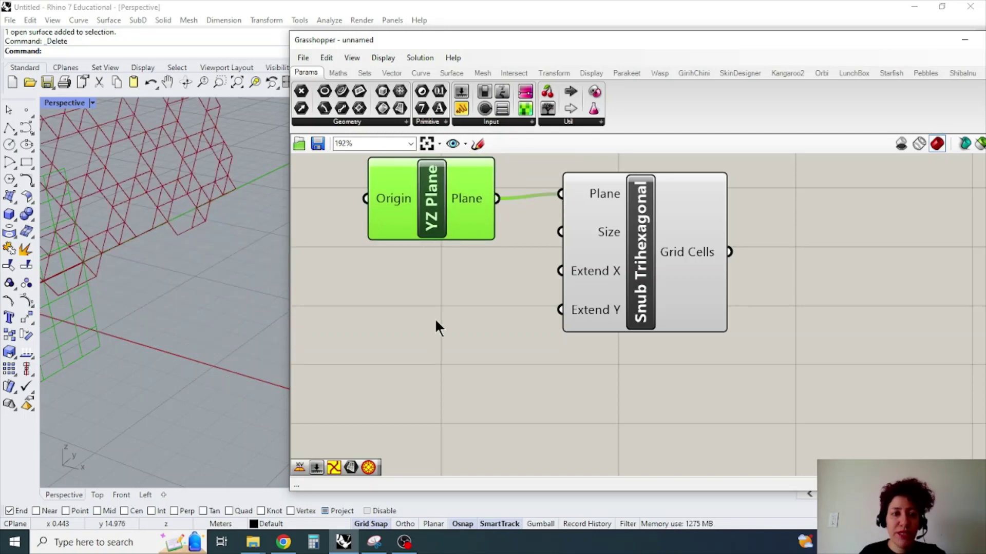
pyautogui.click(433, 322)
pyautogui.moveTo(267, 280); pyautogui.dragTo(146, 243, button='right')
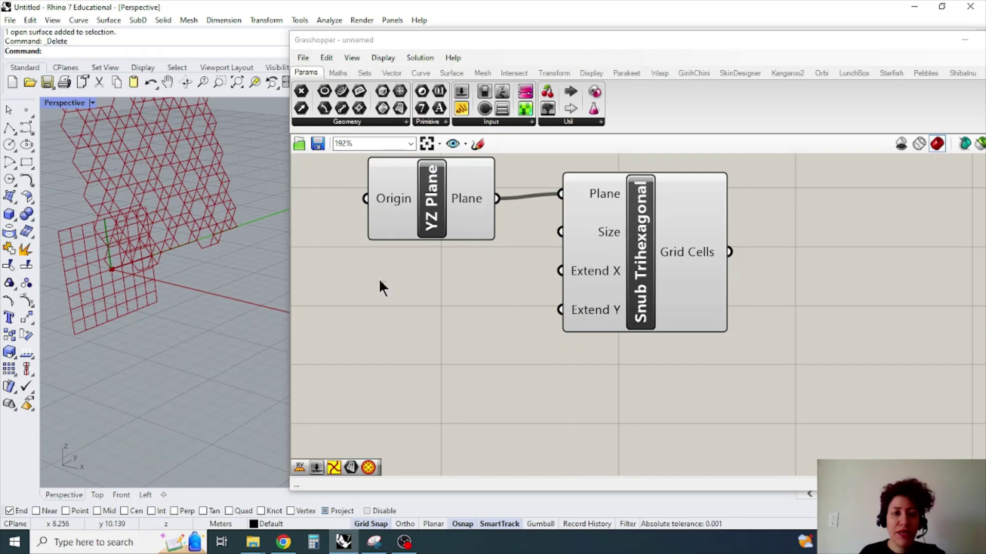
# - Tidy the canvas by moving the Snub Trihexagonal component down and right
pyautogui.moveTo(810, 41); pyautogui.dragTo(803, 44)
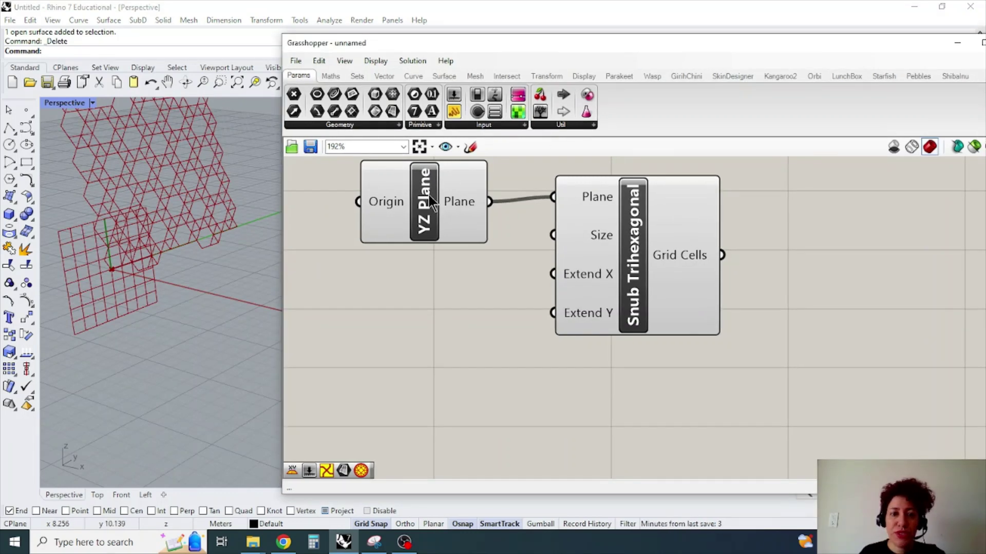
pyautogui.click(431, 196)
pyautogui.moveTo(605, 259); pyautogui.dragTo(612, 282)
pyautogui.click(552, 336)
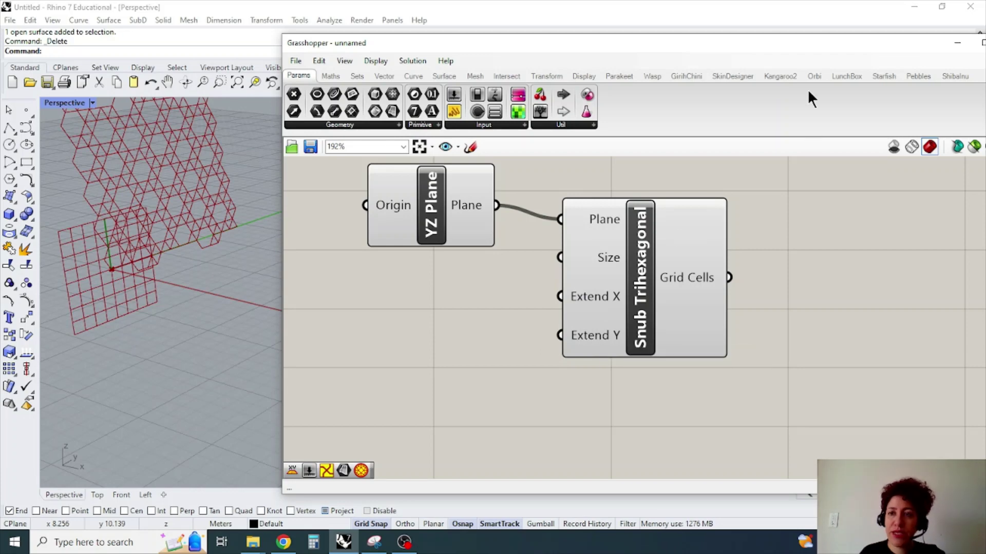
# - Hide Grasshopper and maximize Rhino's Left viewport, reset to the standard Left view
pyautogui.moveTo(825, 47); pyautogui.dragTo(774, 49)
pyautogui.click(906, 43)
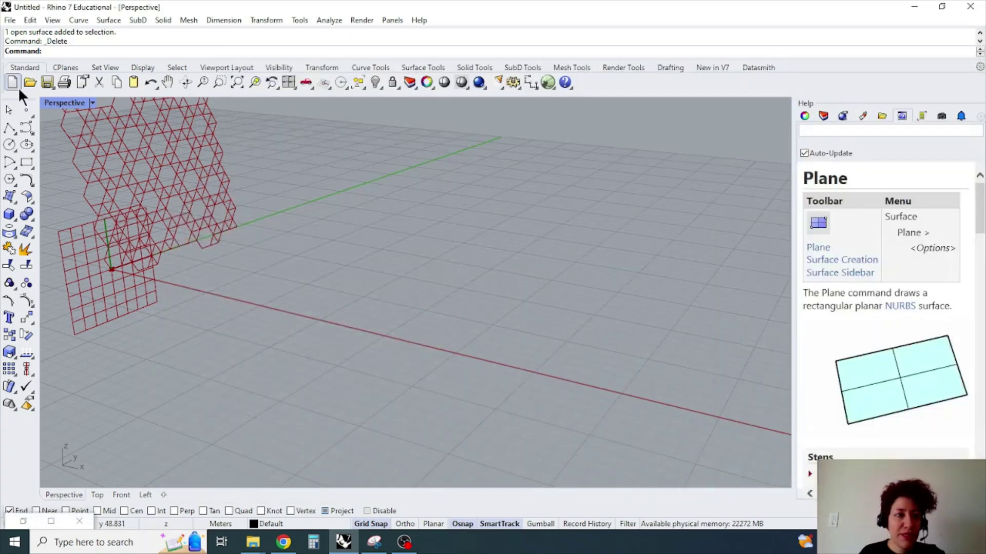
pyautogui.doubleClick(54, 102)
pyautogui.doubleClick(425, 296)
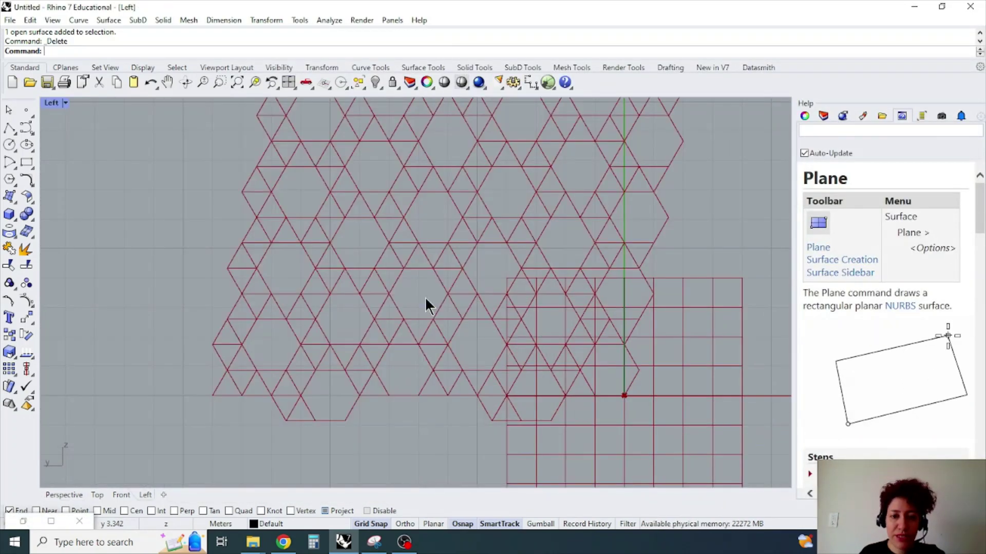
pyautogui.scroll(-3, 554, 343)
pyautogui.click(66, 101)
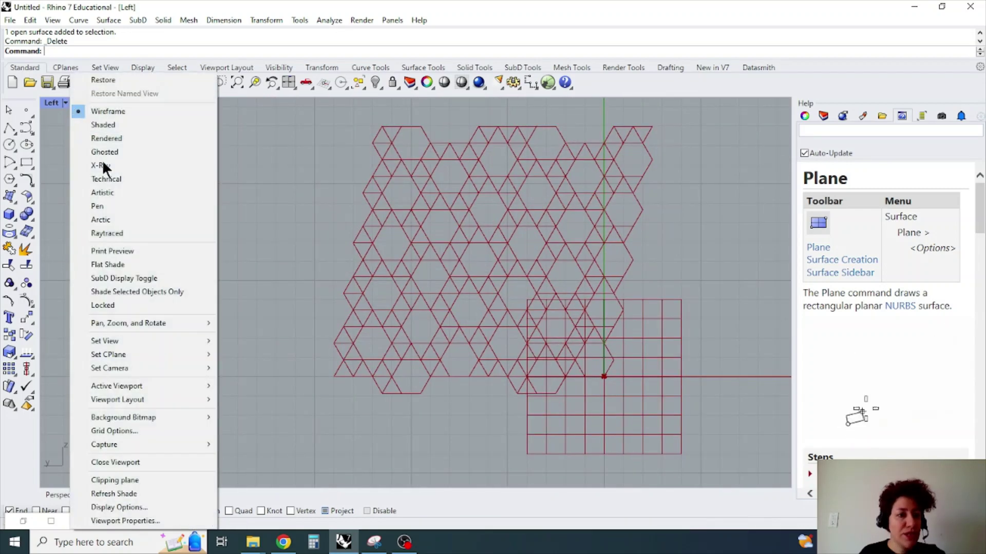
pyautogui.moveTo(149, 341)
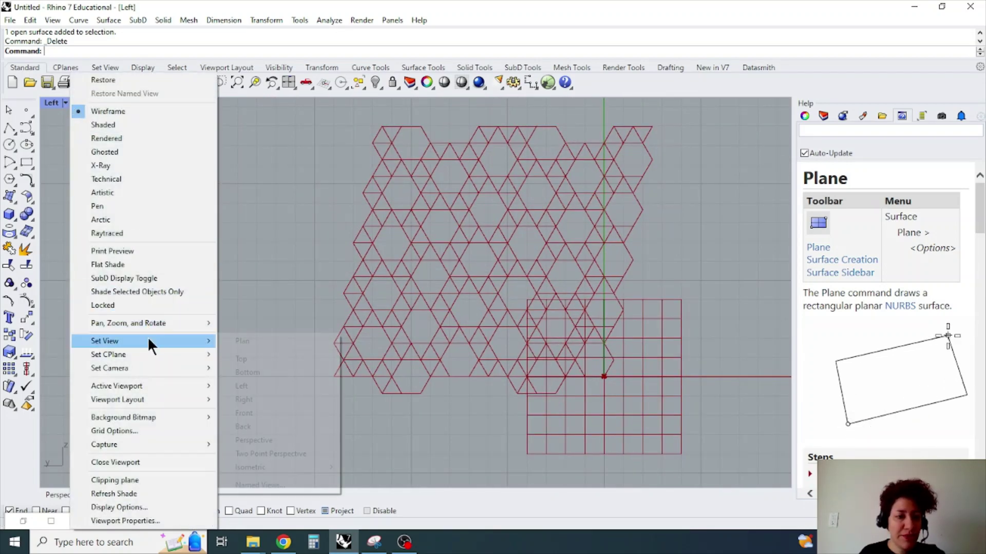
pyautogui.click(273, 389)
pyautogui.scroll(2, 466, 362)
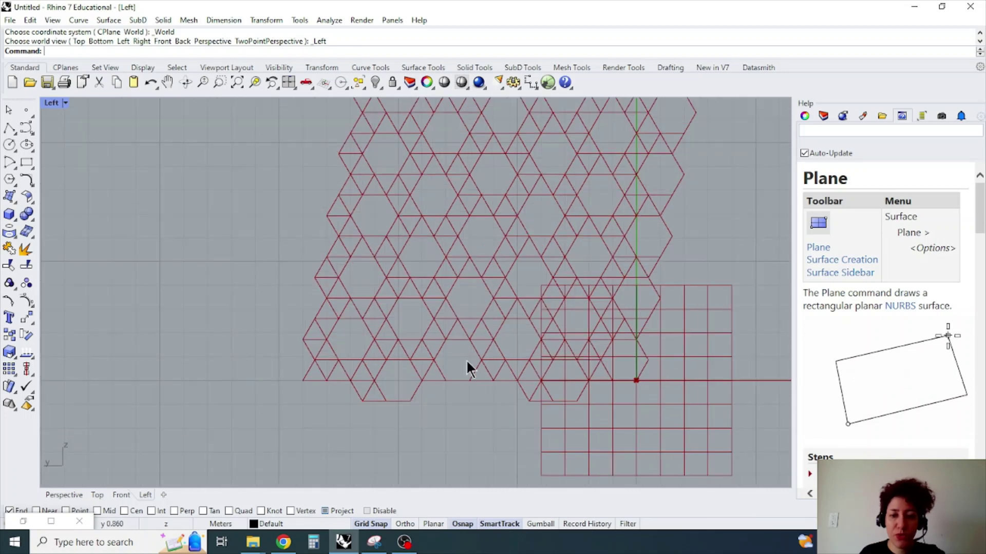
# - Draw a corner-to-corner planar surface starting at the origin across the grid's lower part
pyautogui.click(14, 200)
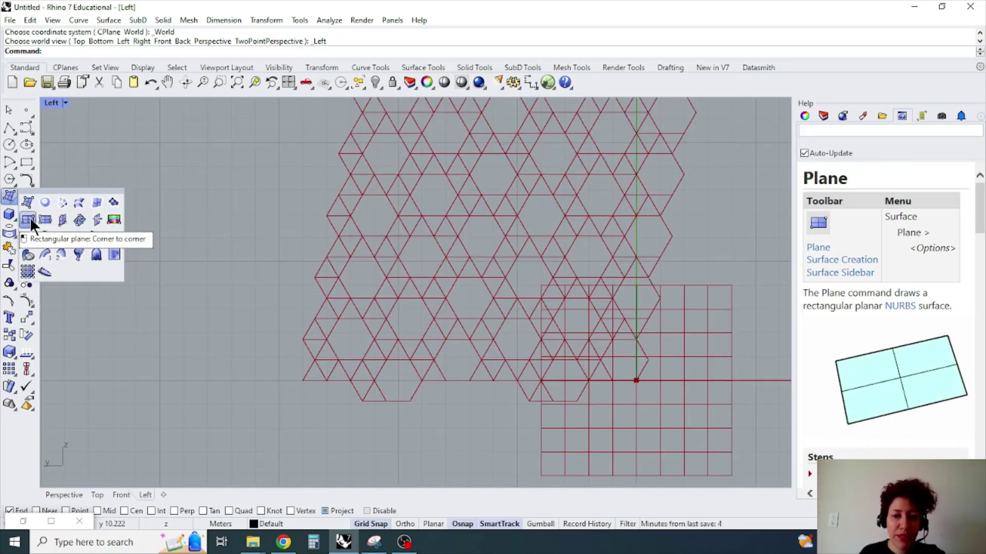
pyautogui.click(29, 218)
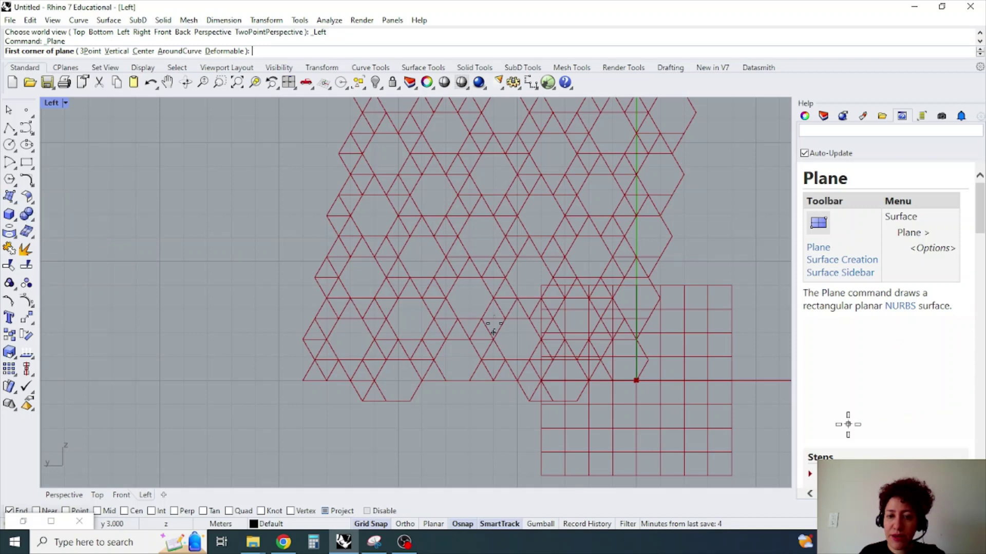
pyautogui.click(635, 380)
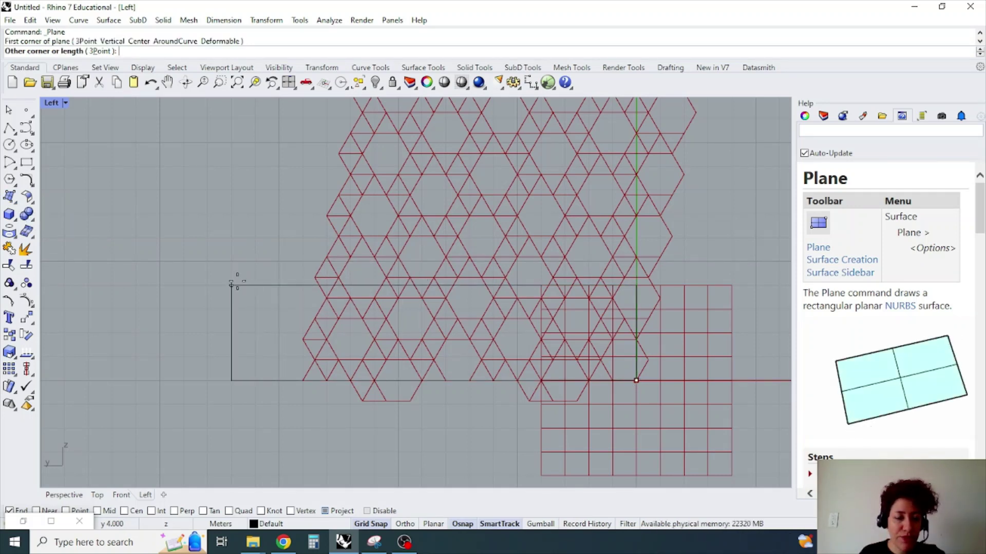
pyautogui.click(232, 284)
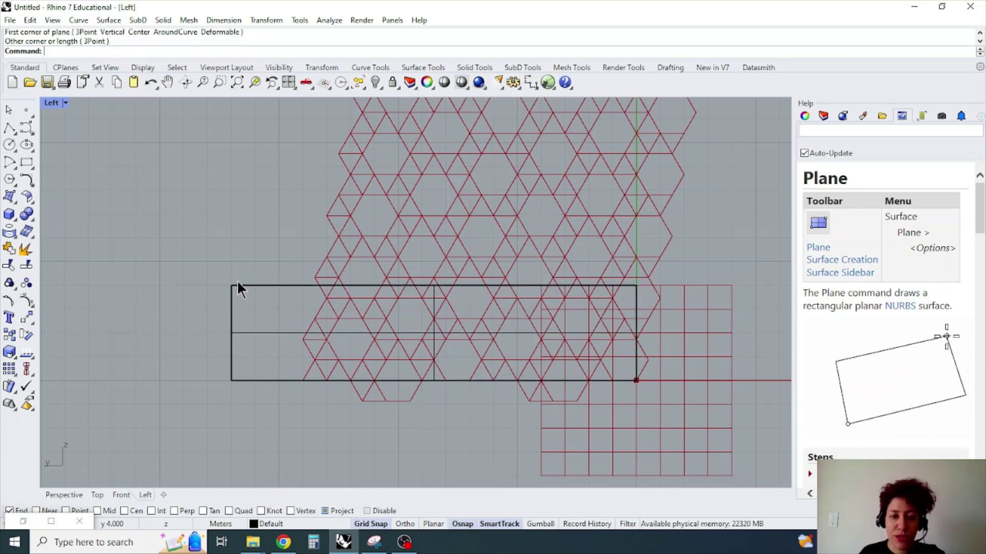
# - Maximize the Perspective view and switch it to Shaded display
pyautogui.doubleClick(52, 103)
pyautogui.doubleClick(443, 103)
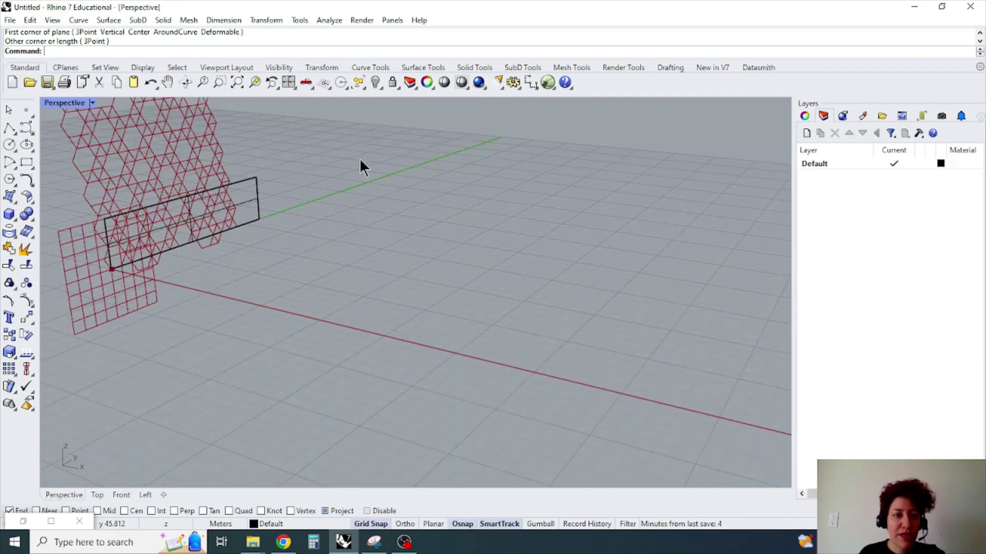
pyautogui.scroll(2, 202, 198)
pyautogui.click(251, 180)
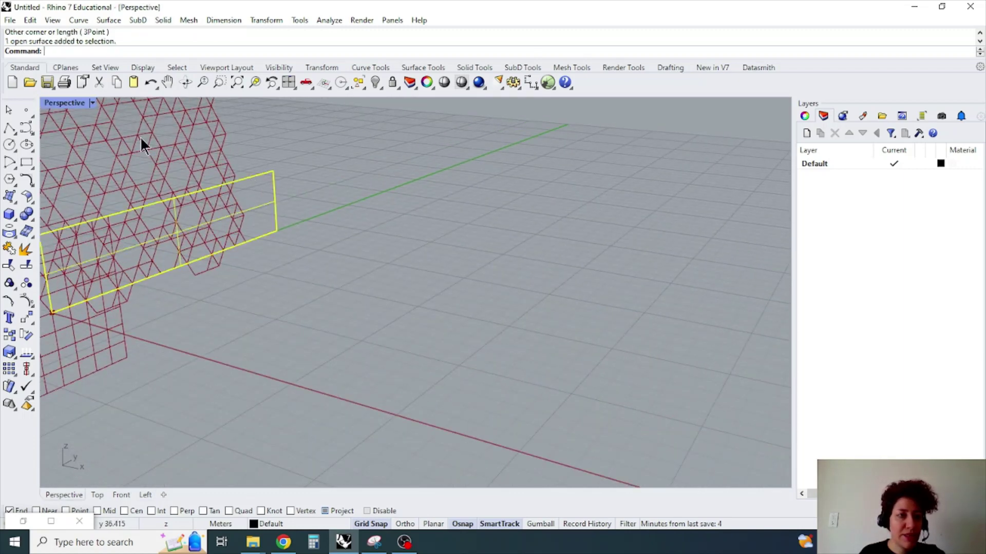
pyautogui.click(92, 103)
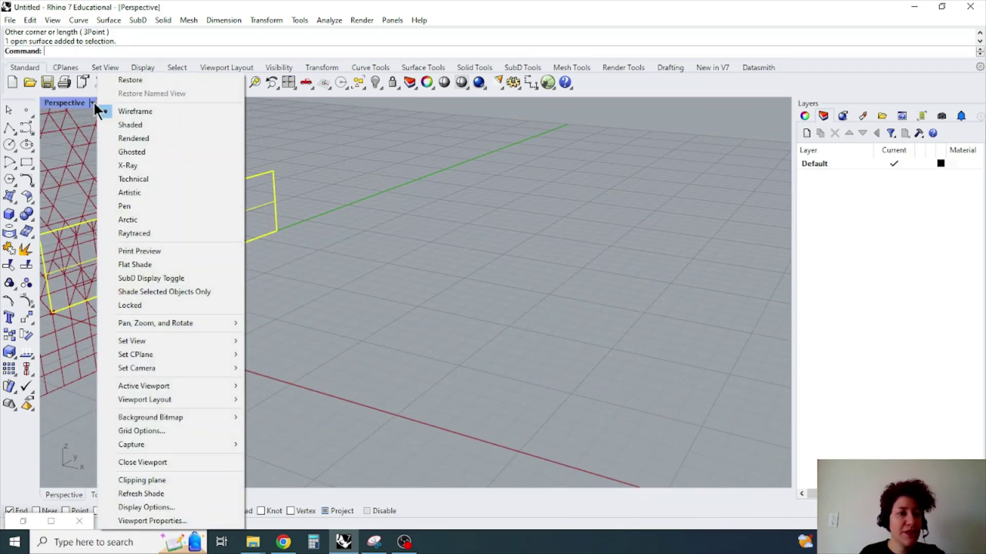
pyautogui.click(152, 125)
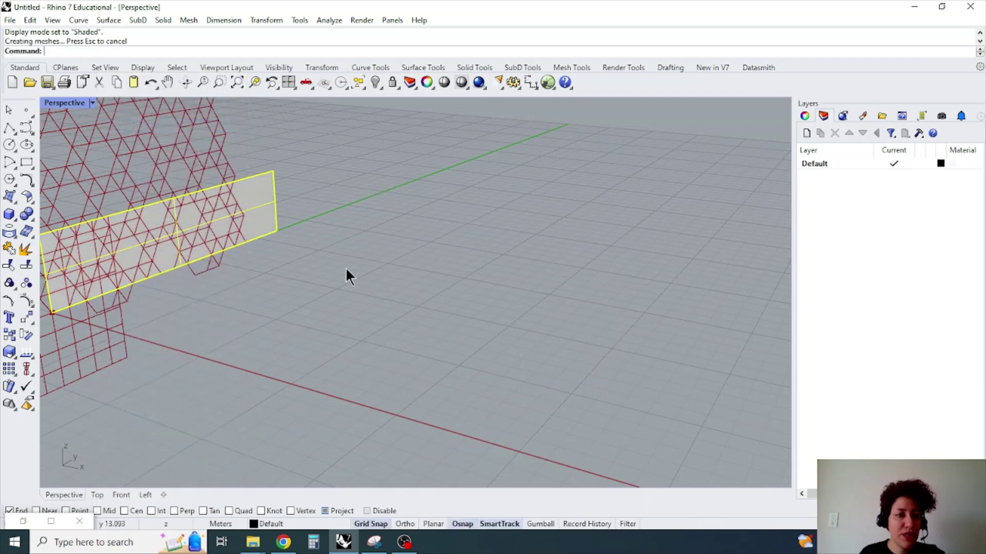
pyautogui.scroll(-2, 346, 267)
pyautogui.scroll(2, 130, 194)
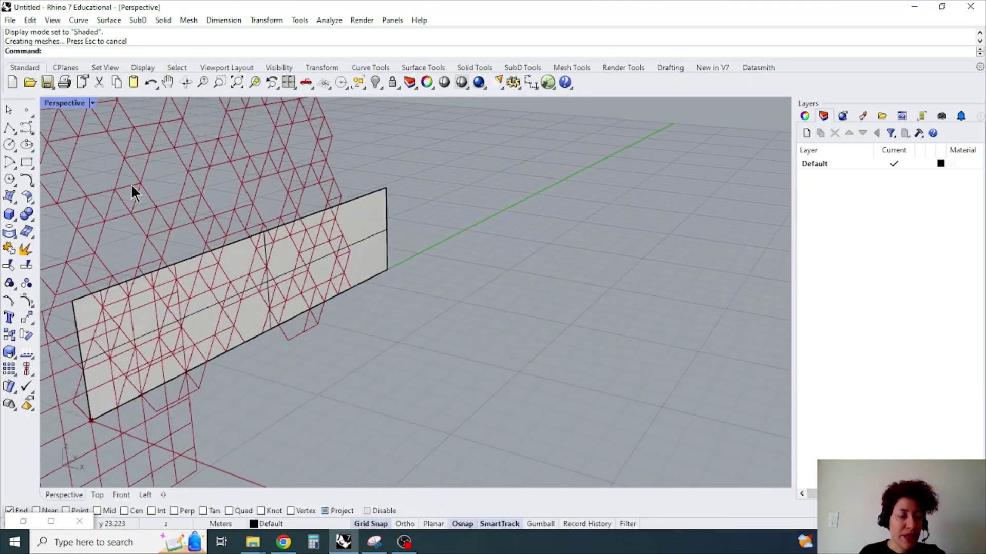
# - Add a Number Slider at 12 and wire it into Snub Trihexagonal's Extend Y
pyautogui.click(22, 519)
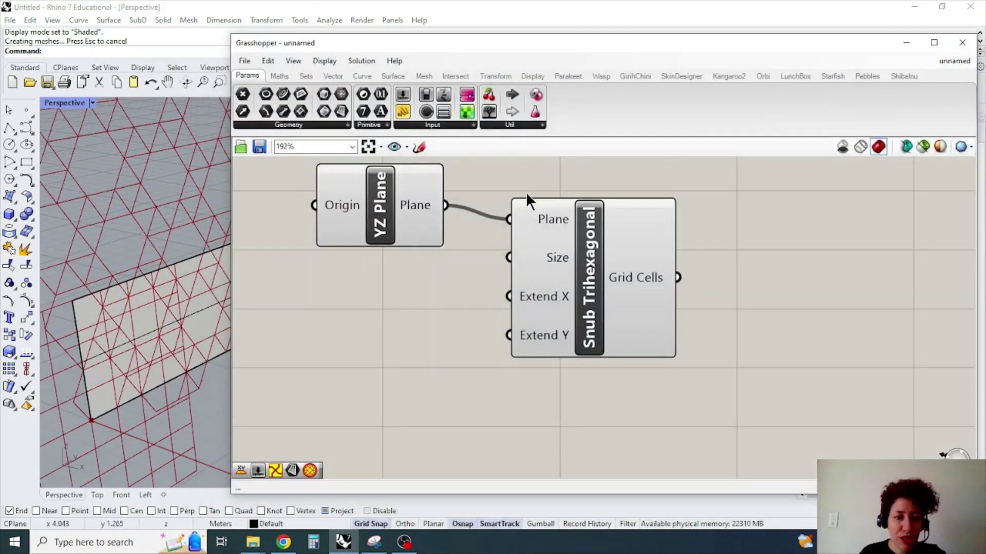
pyautogui.moveTo(549, 53); pyautogui.dragTo(698, 70)
pyautogui.moveTo(152, 262); pyautogui.dragTo(179, 259, button='right')
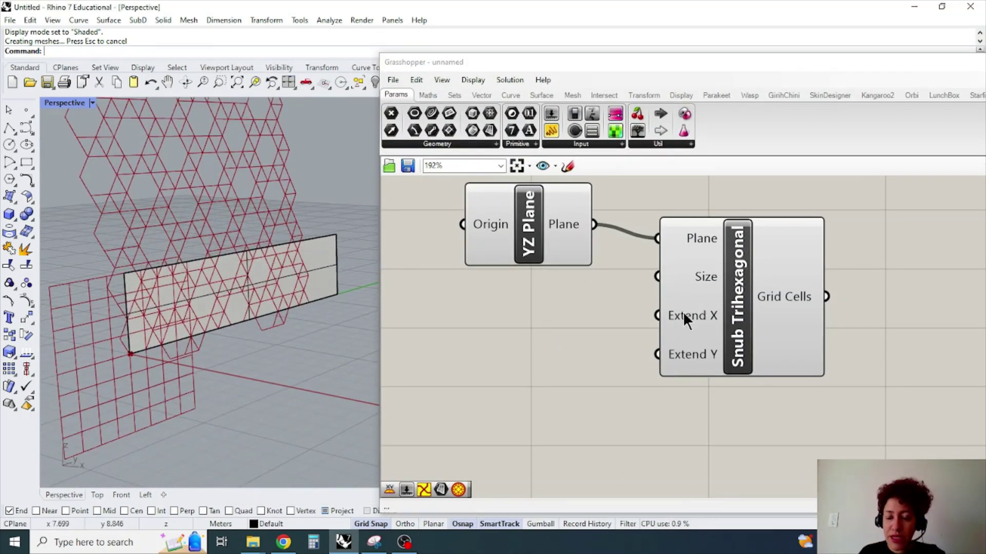
pyautogui.moveTo(684, 315)
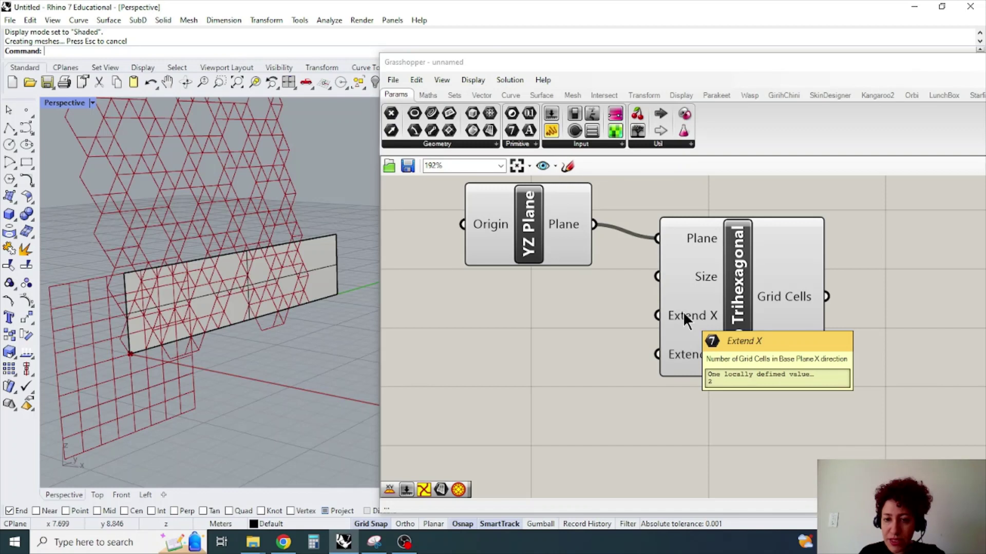
pyautogui.doubleClick(489, 357)
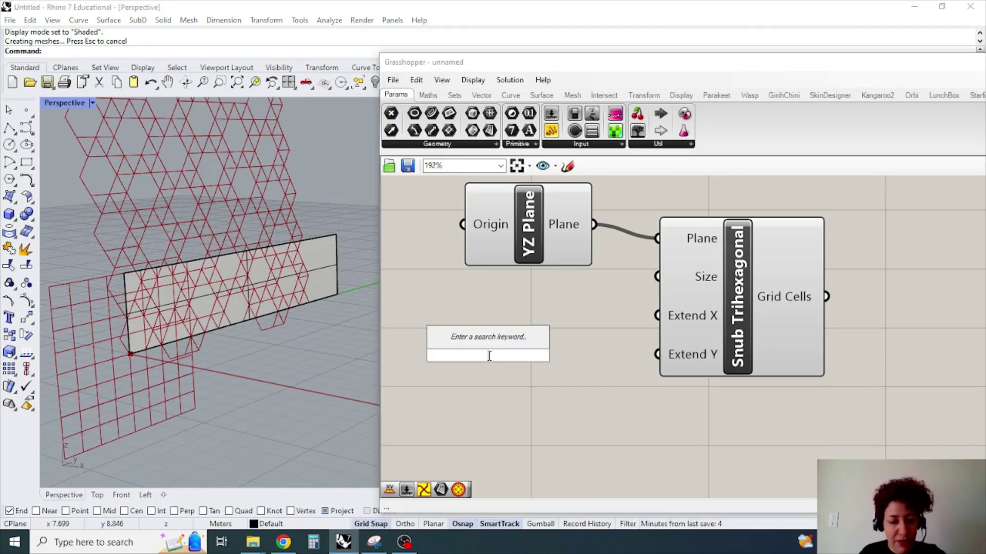
pyautogui.write('12')
pyautogui.press('Return')
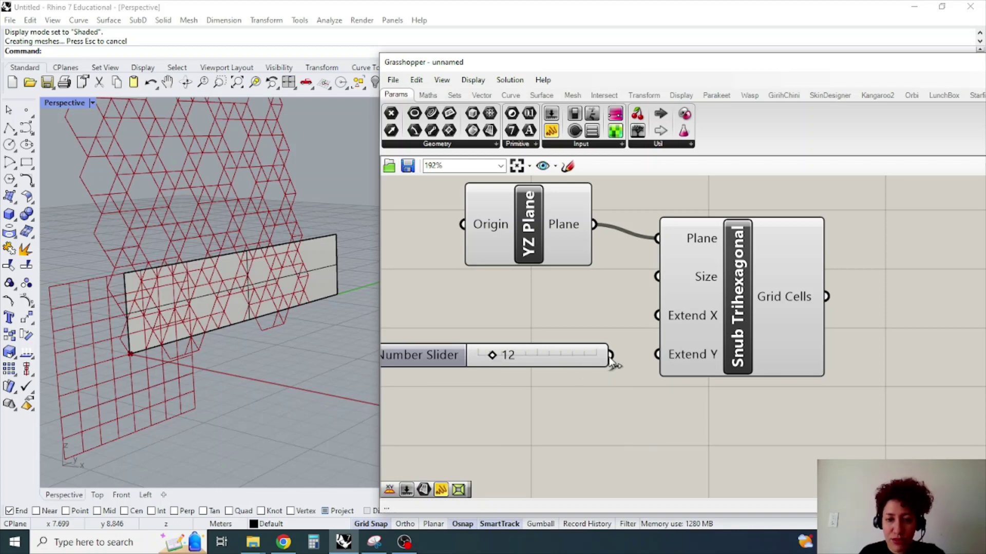
pyautogui.moveTo(610, 355); pyautogui.dragTo(657, 354)
pyautogui.moveTo(422, 350); pyautogui.dragTo(452, 365)
# - Lower the Extend Y slider to 4
pyautogui.scroll(-5, 244, 292)
pyautogui.scroll(5, 262, 382)
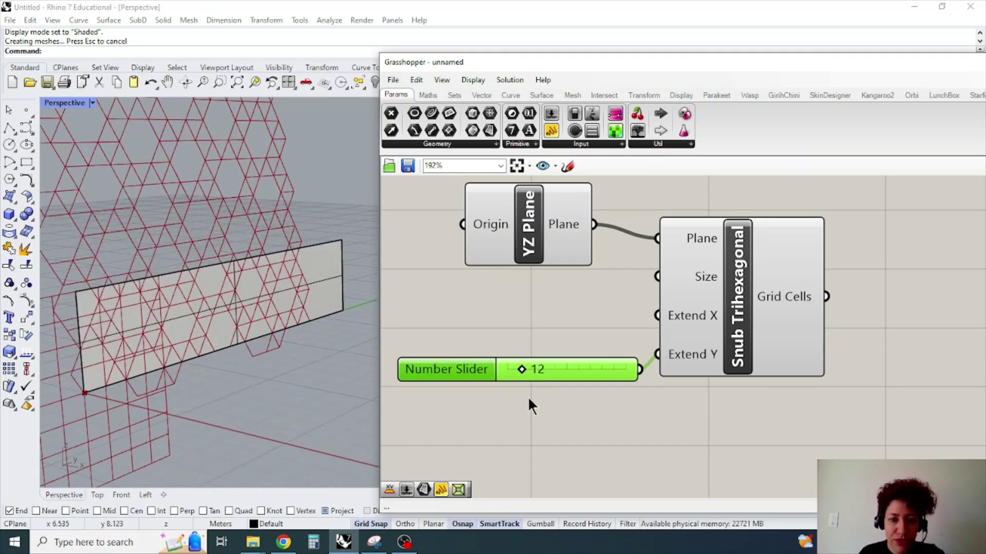
pyautogui.moveTo(517, 370); pyautogui.dragTo(513, 369)
pyautogui.doubleClick(513, 370)
pyautogui.click(501, 332)
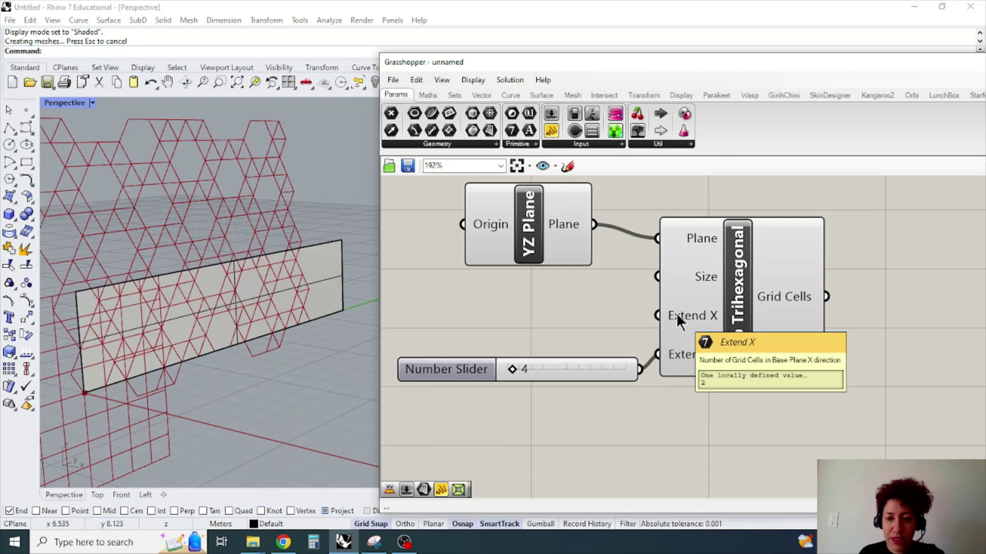
# - Add a second Number Slider at 12 for Extend X
pyautogui.doubleClick(521, 319)
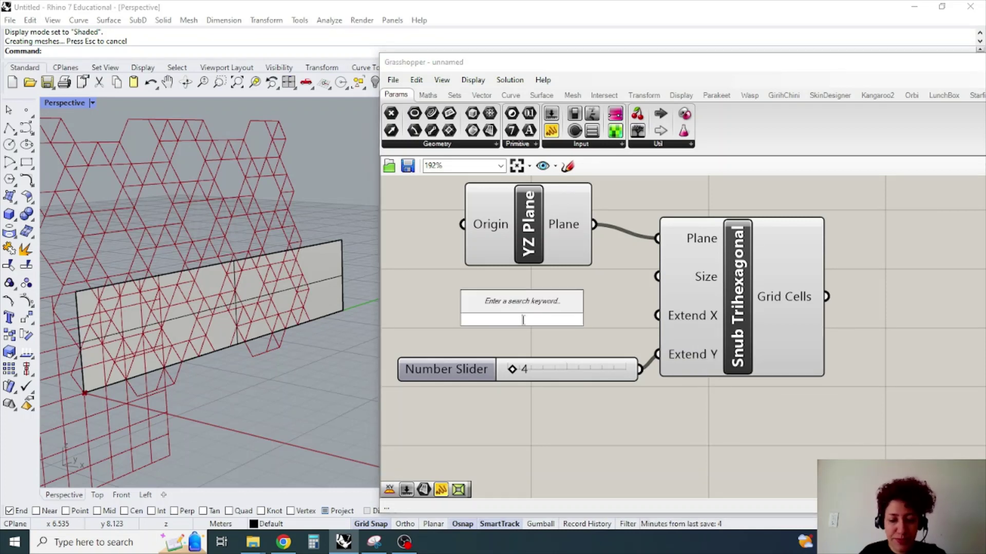
pyautogui.write('12')
pyautogui.press('Return')
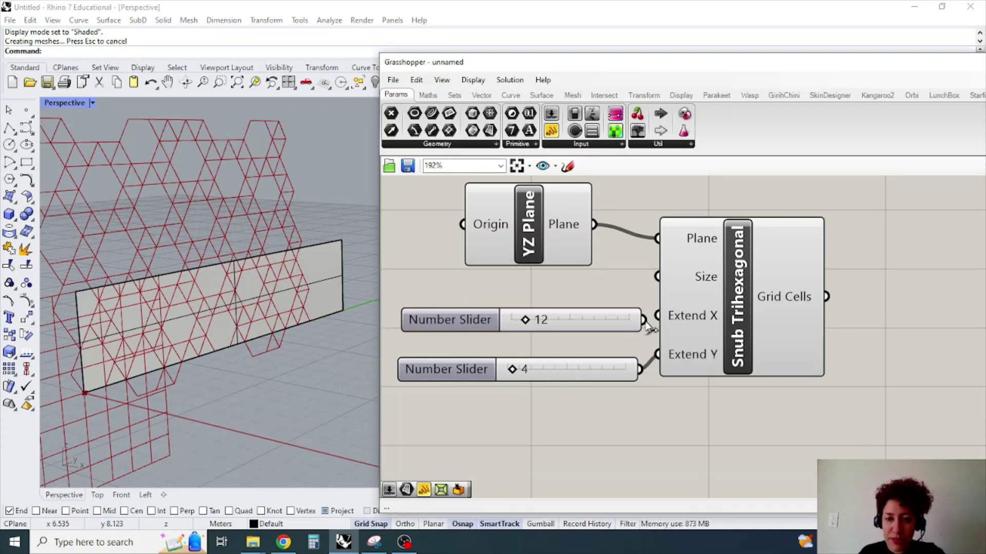
pyautogui.moveTo(475, 323); pyautogui.dragTo(470, 330)
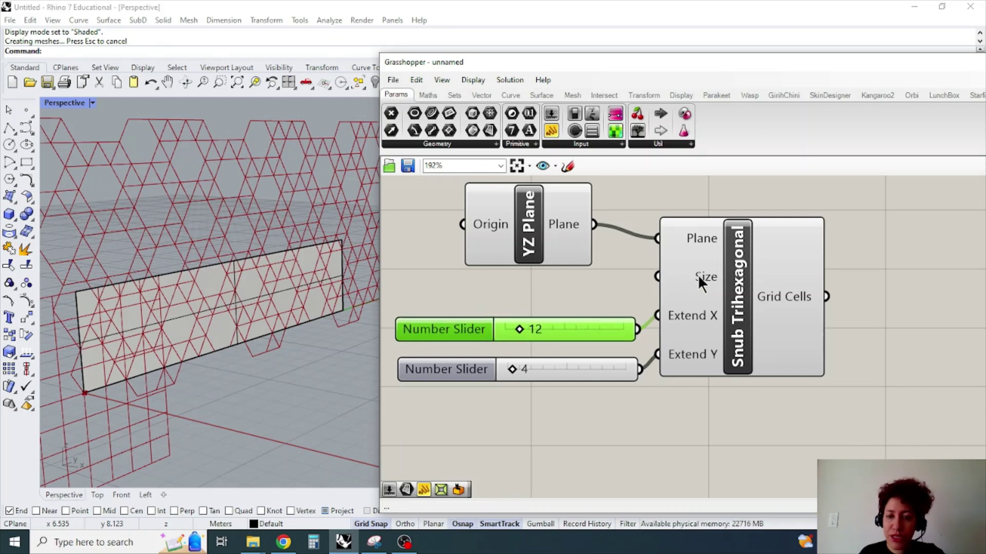
pyautogui.moveTo(699, 277)
pyautogui.moveTo(237, 295); pyautogui.dragTo(112, 357, button='right')
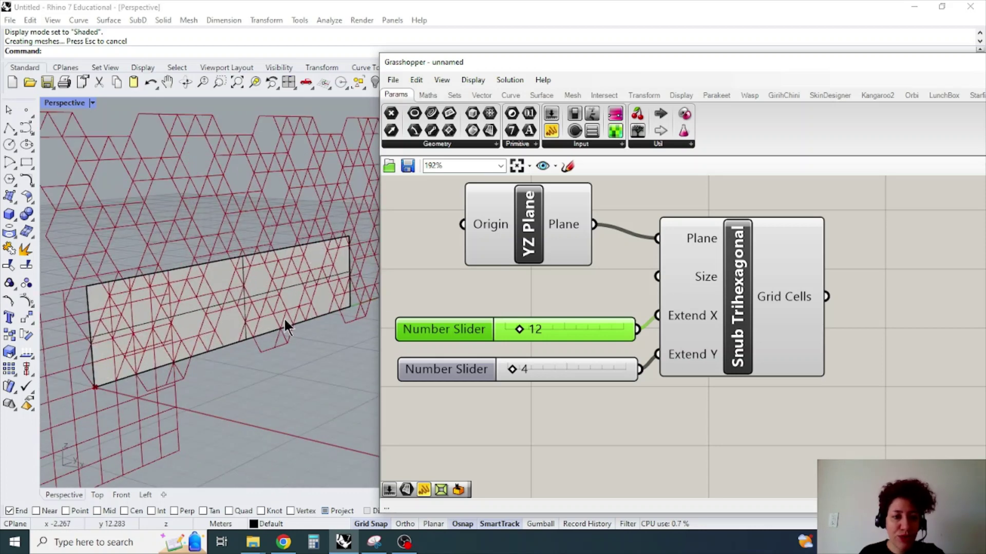
# - Create a 0.40 Number Slider and connect it to the Size input
pyautogui.doubleClick(529, 291)
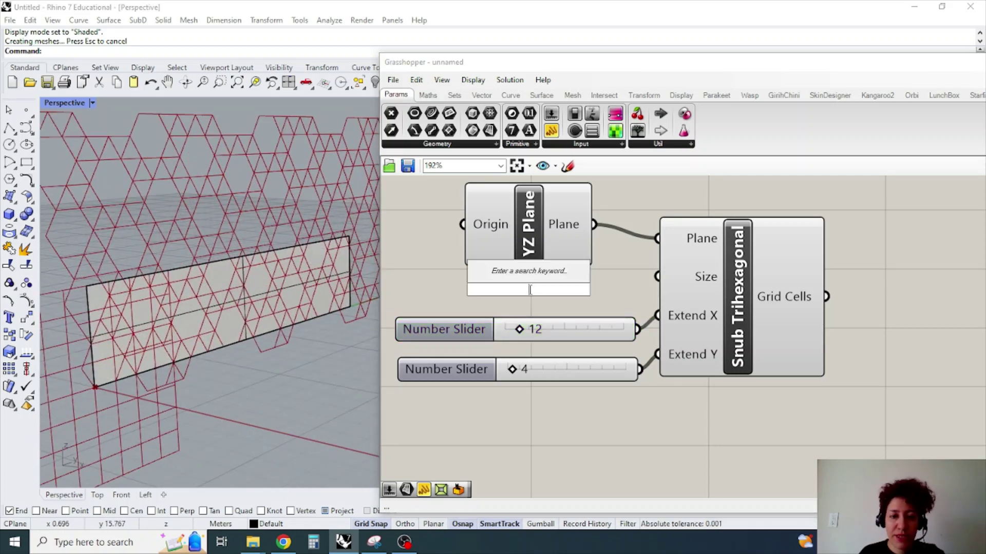
pyautogui.write('0')
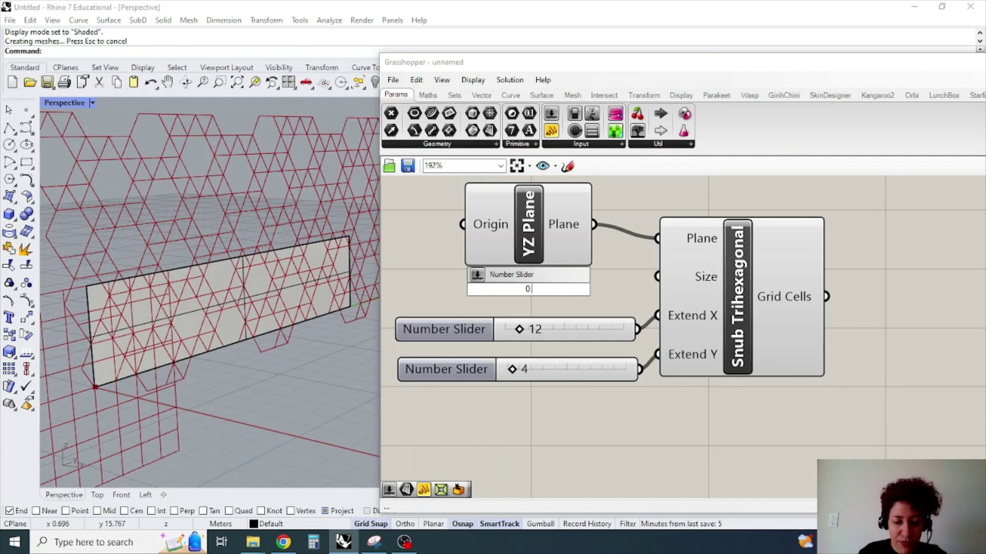
pyautogui.write('.40')
pyautogui.press('Return')
pyautogui.moveTo(479, 282); pyautogui.dragTo(465, 286)
pyautogui.moveTo(638, 290); pyautogui.dragTo(657, 277)
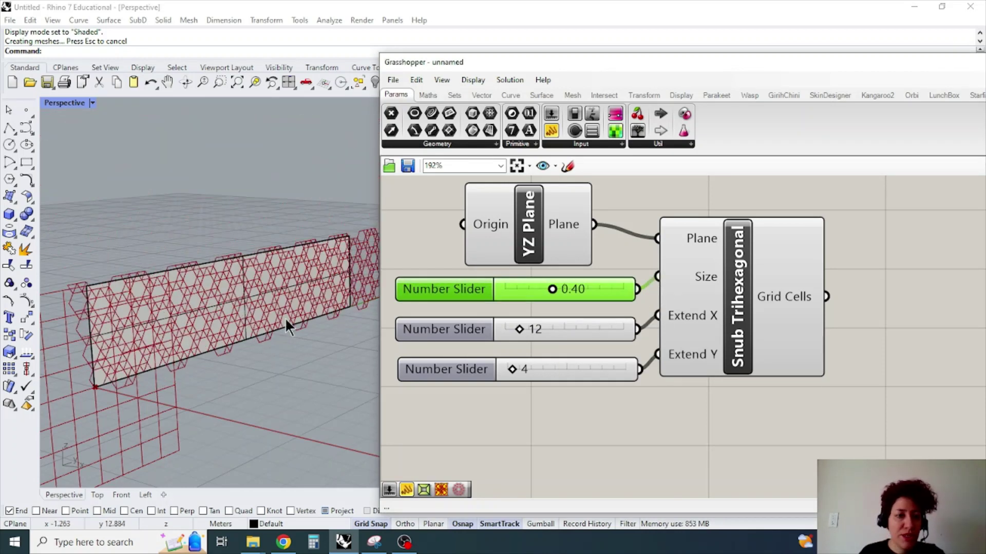
pyautogui.scroll(1, 118, 319)
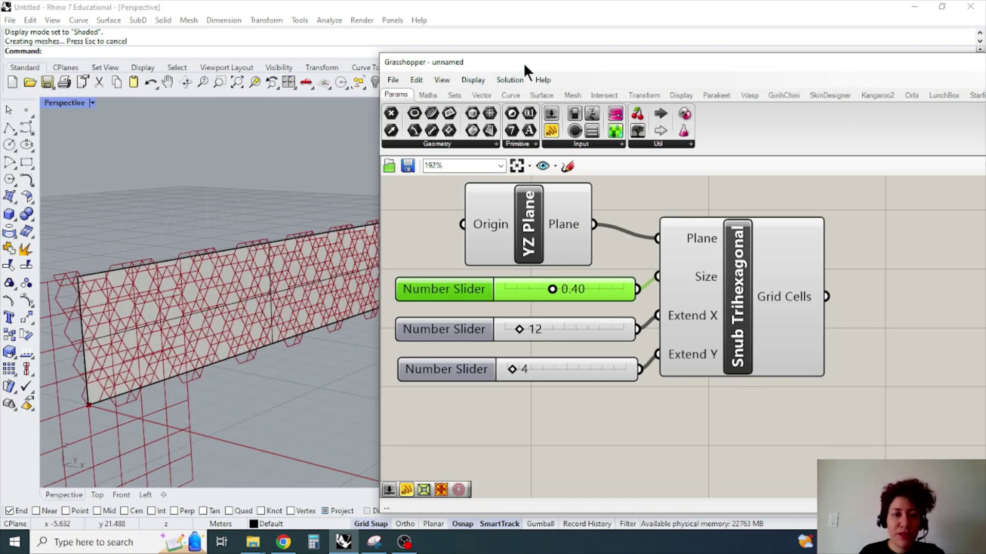
pyautogui.moveTo(523, 63); pyautogui.dragTo(642, 157)
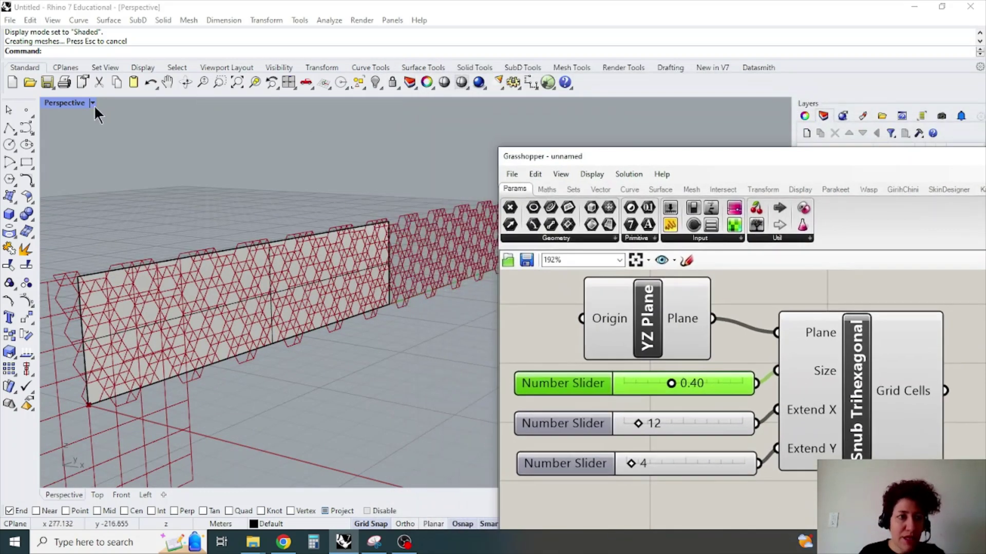
pyautogui.doubleClick(69, 103)
# - Maximize the Left view and set the Extend X slider to 7
pyautogui.doubleClick(433, 300)
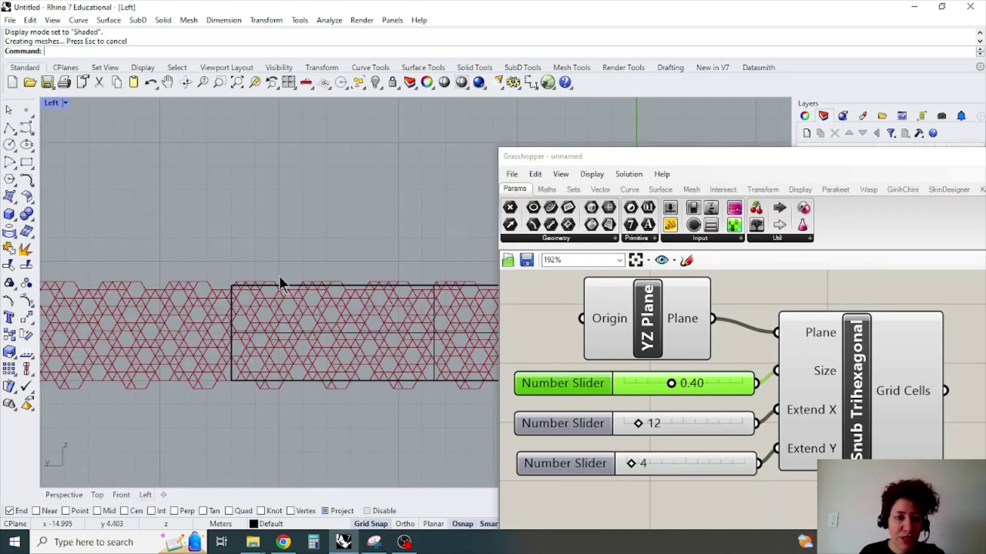
pyautogui.scroll(-9, 199, 251)
pyautogui.scroll(7, 273, 275)
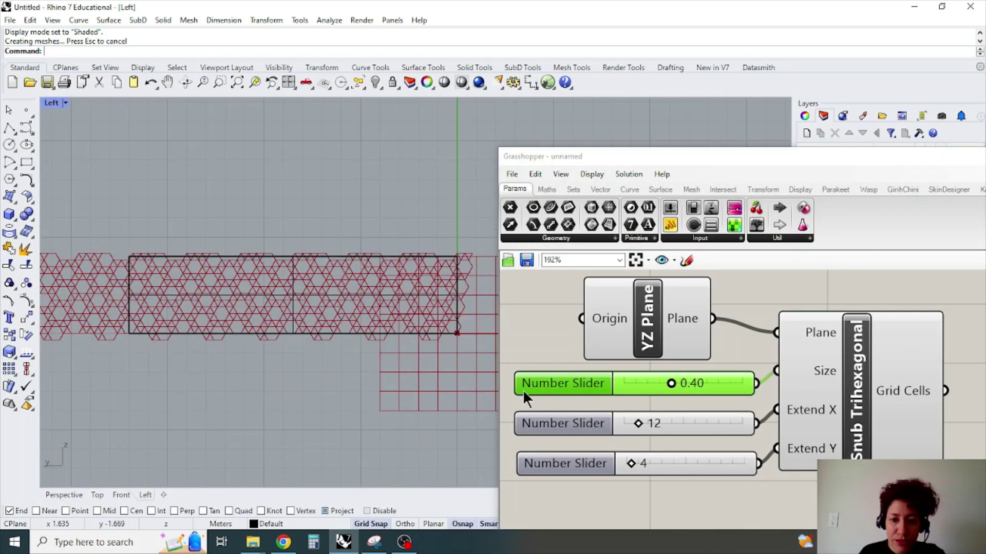
pyautogui.scroll(2, 409, 288)
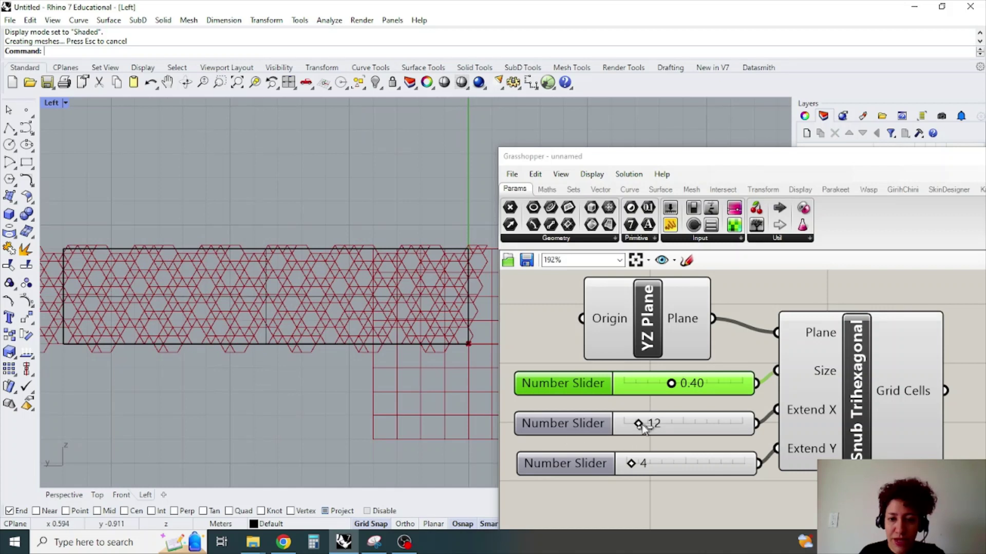
pyautogui.moveTo(641, 425); pyautogui.dragTo(640, 430)
pyautogui.scroll(-1, 396, 366)
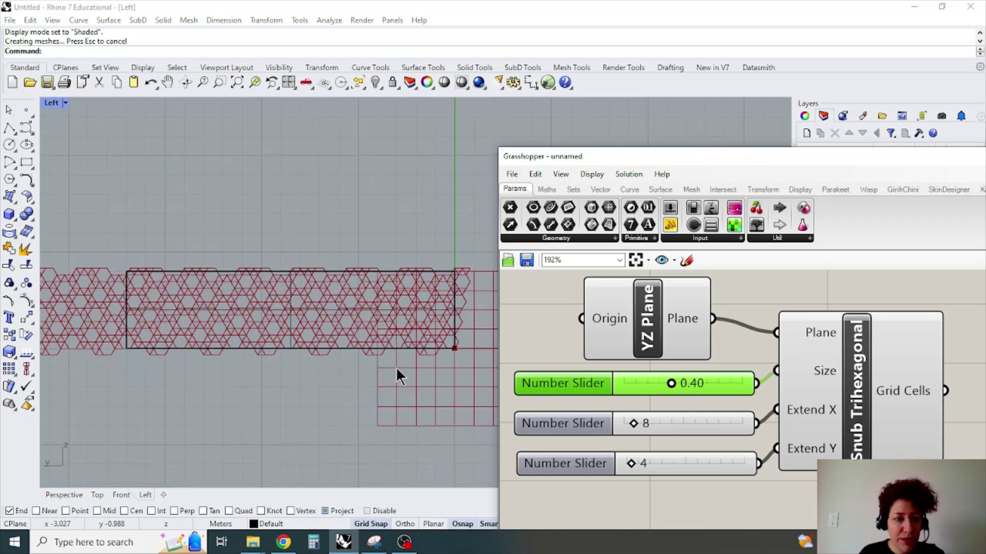
pyautogui.doubleClick(643, 424)
pyautogui.write('7')
pyautogui.press('Return')
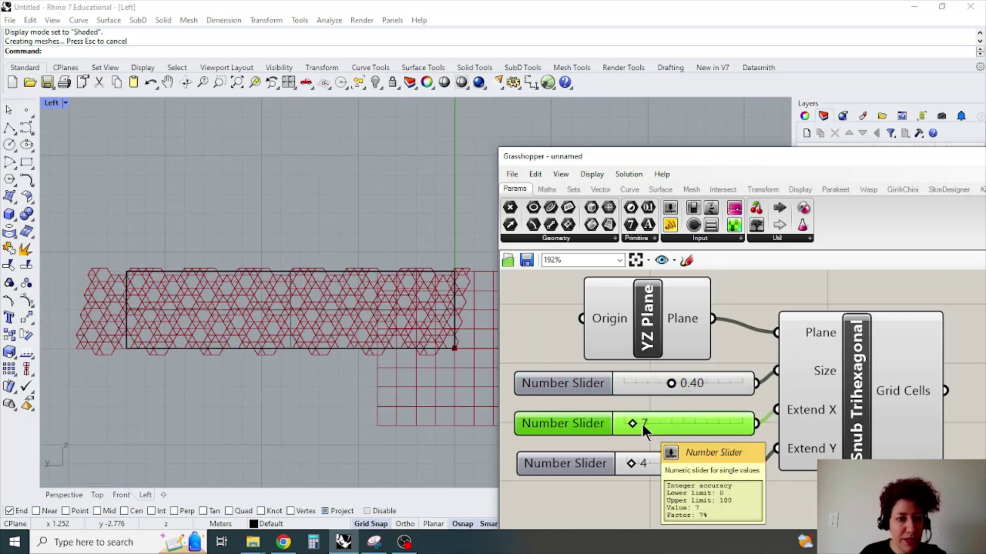
pyautogui.scroll(1, 367, 352)
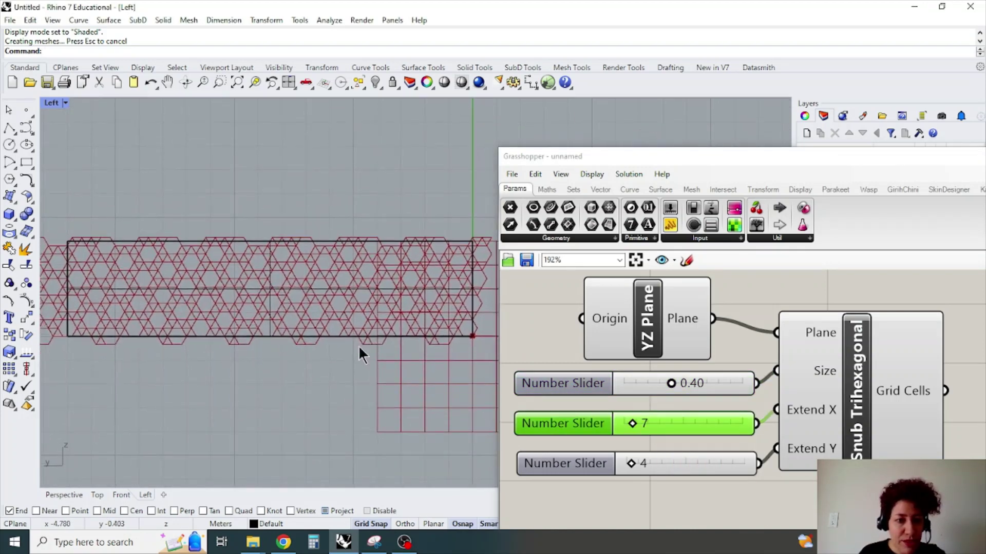
# - Enter 0.38 as the Size slider value
pyautogui.click(671, 384)
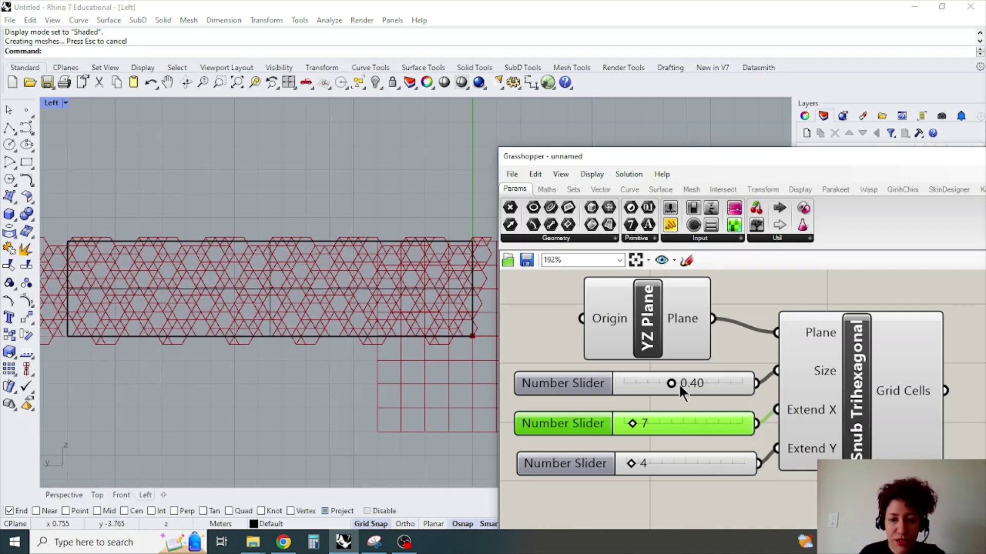
pyautogui.doubleClick(677, 383)
pyautogui.write('0.38')
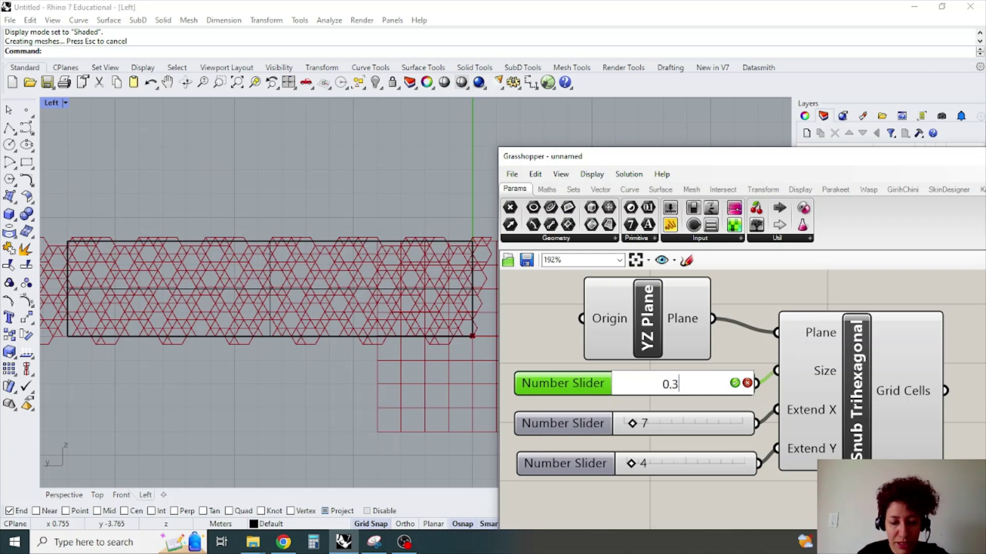
pyautogui.press('Return')
pyautogui.scroll(5, 390, 241)
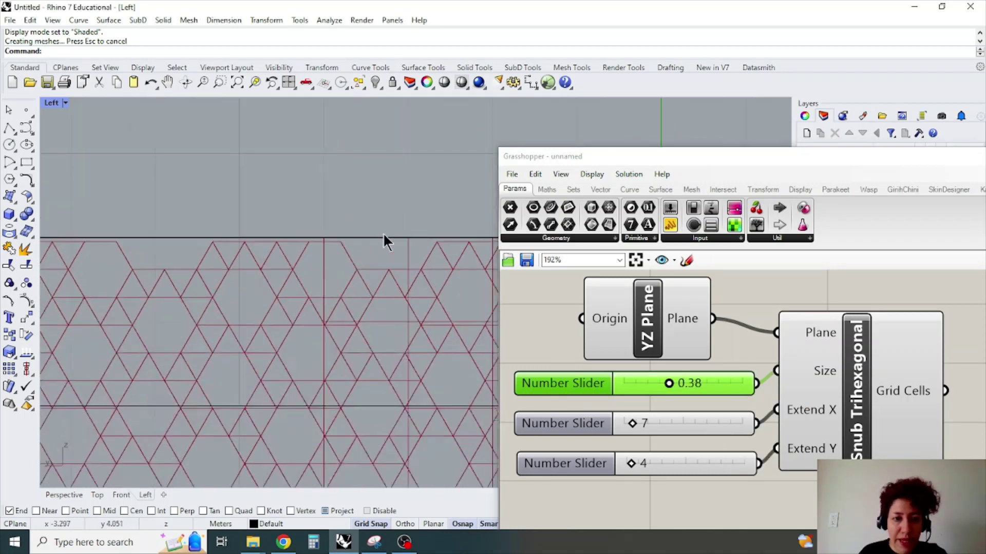
# - Raise the Size slider's Digits to 3 and set its value to 0.385
pyautogui.doubleClick(559, 385)
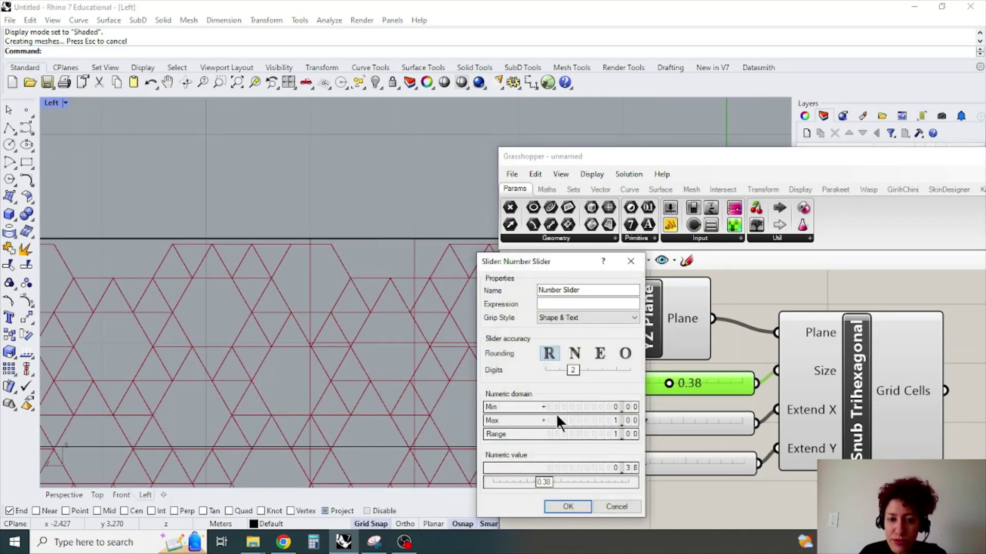
pyautogui.moveTo(571, 368); pyautogui.dragTo(582, 368)
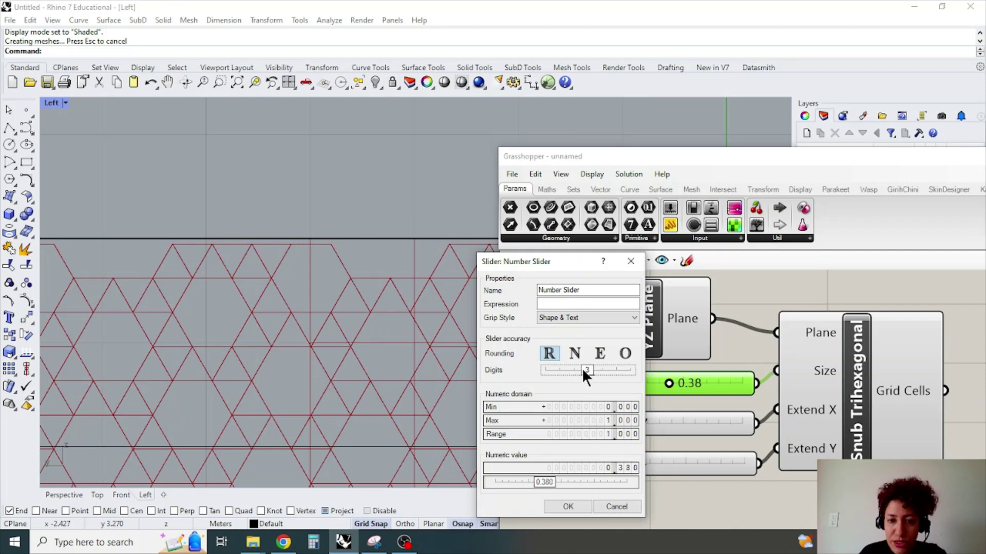
pyautogui.click(568, 504)
pyautogui.doubleClick(698, 382)
pyautogui.click(696, 383)
pyautogui.press('BackSpace')
pyautogui.write('5')
pyautogui.press('Return')
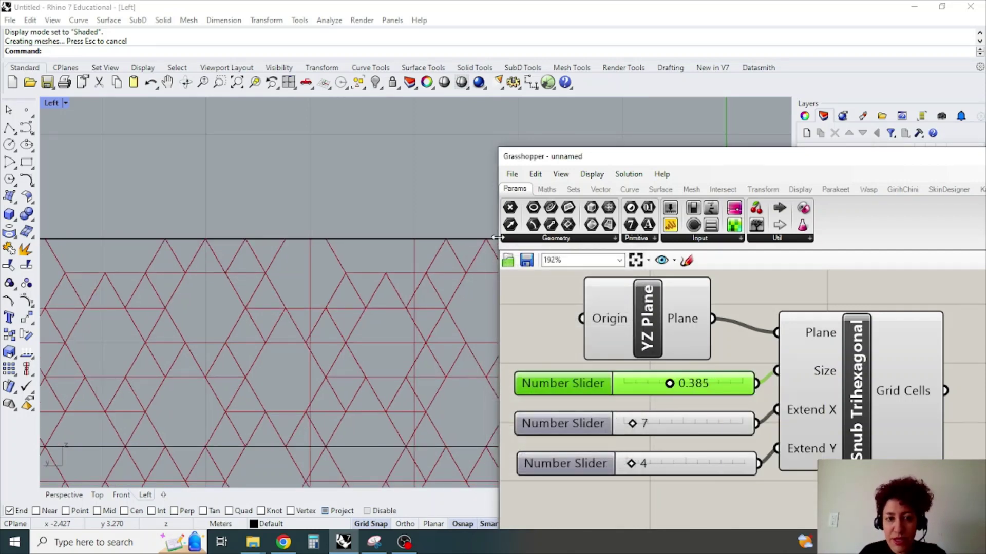
pyautogui.scroll(-5, 279, 196)
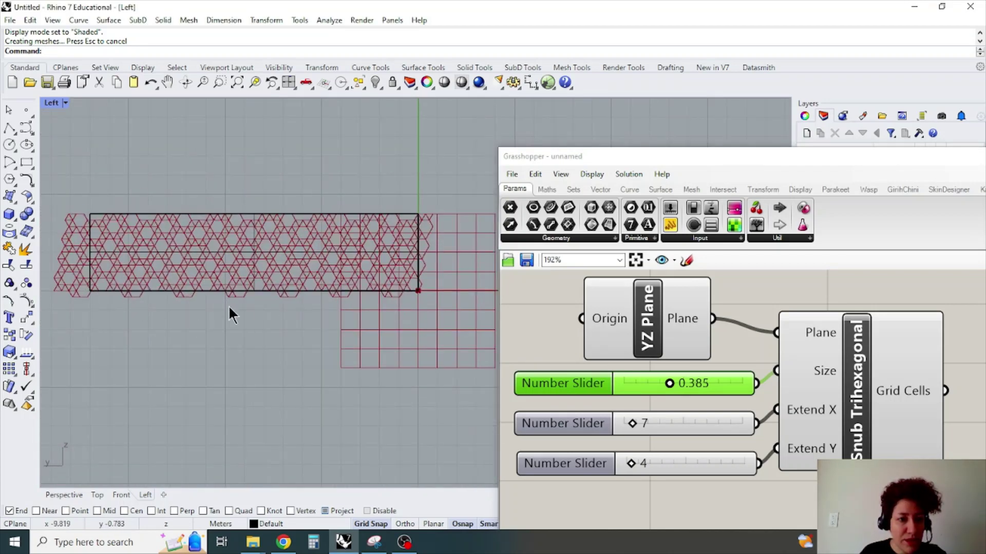
pyautogui.scroll(-2, 722, 347)
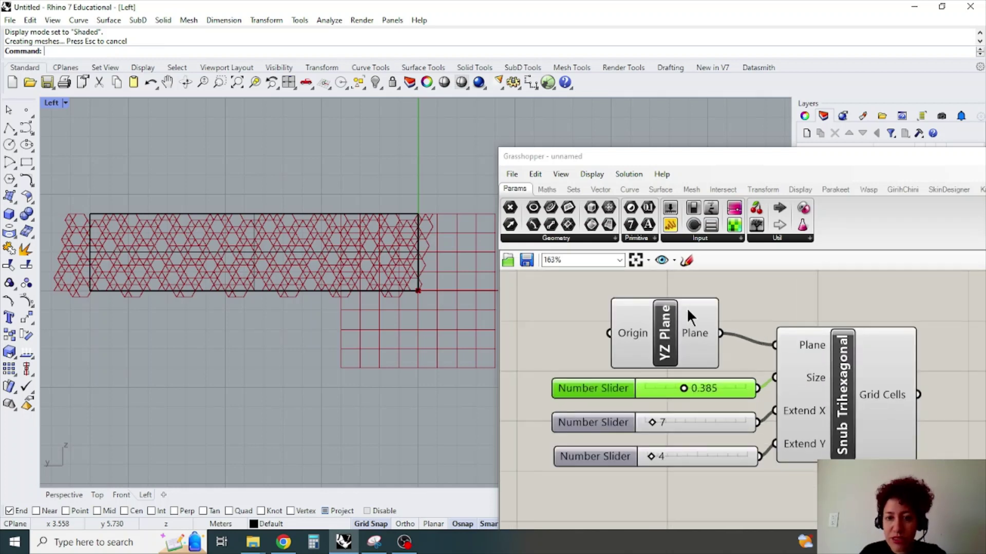
# - Add a Scribble label reading 'Grid Cells' above the YZ Plane, sliders and Snub Trihexagonal components
pyautogui.doubleClick(579, 290)
pyautogui.write('scr')
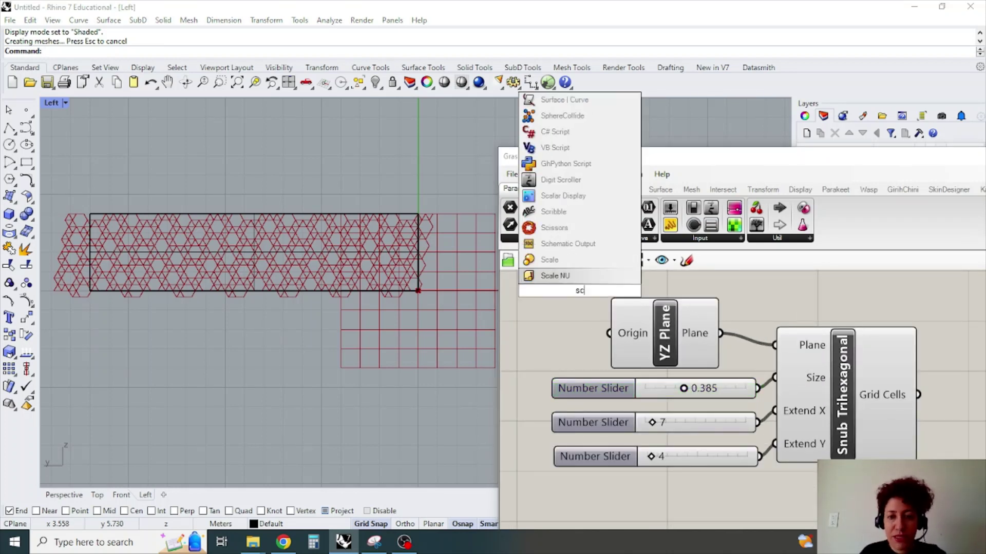
pyautogui.click(570, 276)
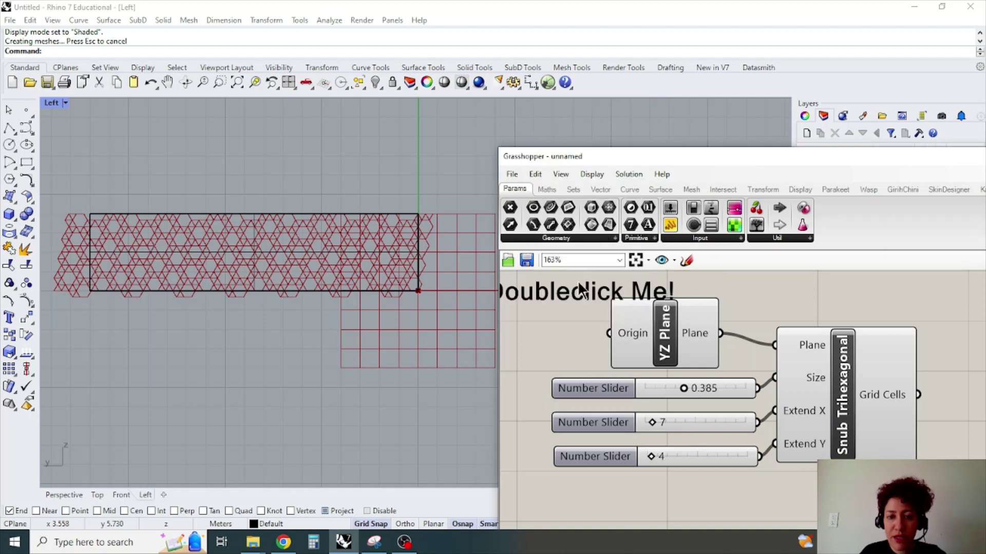
pyautogui.doubleClick(611, 287)
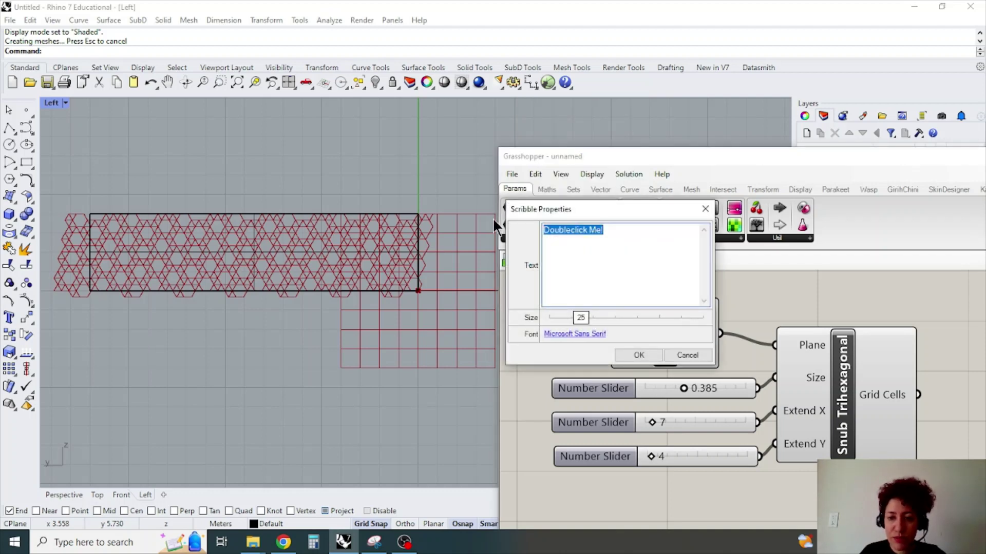
pyautogui.write('Grid Cells')
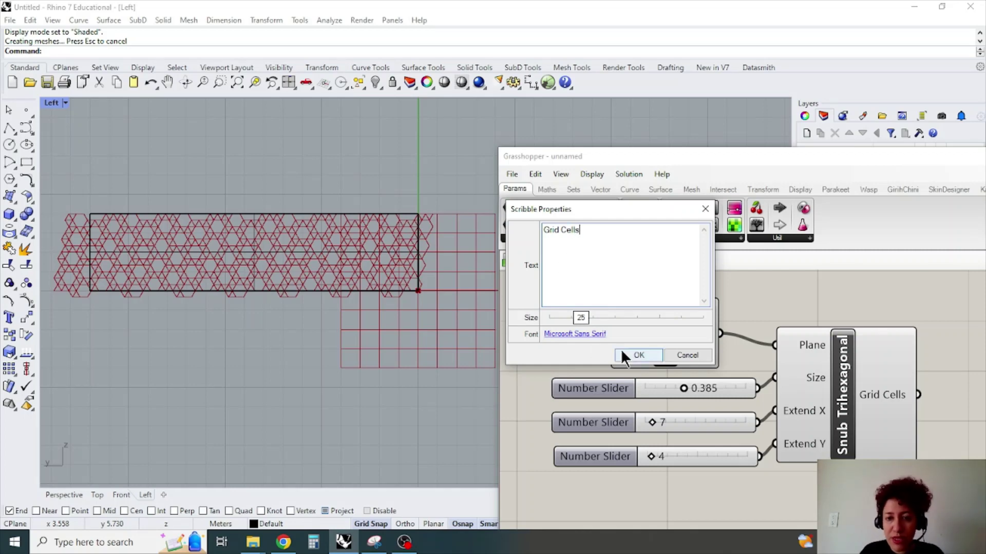
pyautogui.click(627, 353)
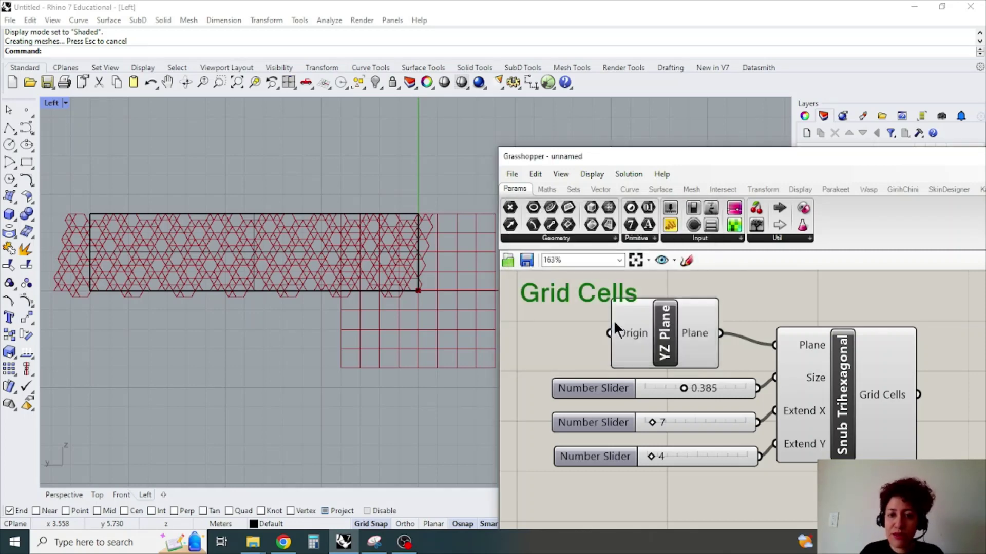
# - Group the Grid Cells label, YZ Plane, sliders and Snub Trihexagonal components together
pyautogui.moveTo(936, 500); pyautogui.dragTo(507, 277)
pyautogui.rightClick(556, 322)
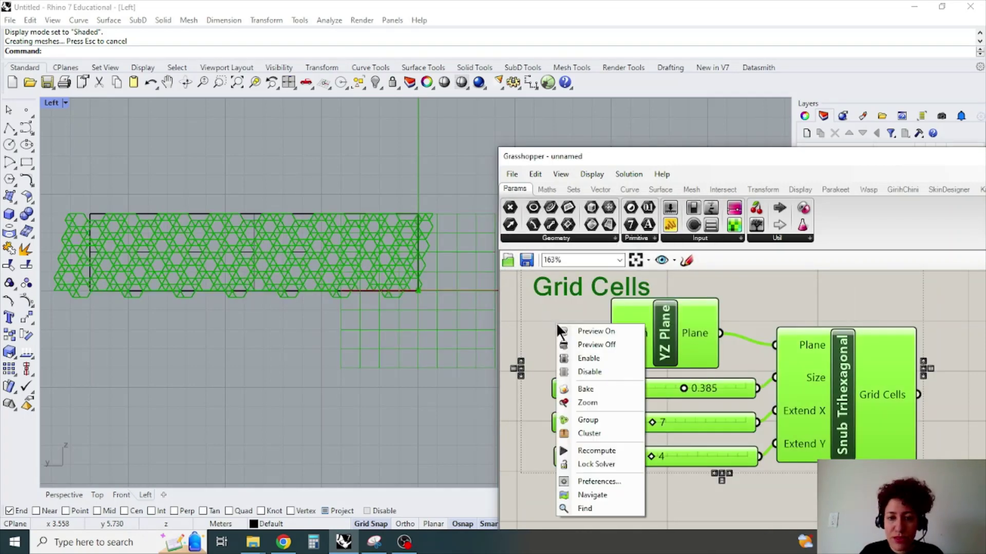
pyautogui.click(589, 420)
# - Maximize the Perspective viewport and switch off the YZ Plane component's preview
pyautogui.doubleClick(51, 103)
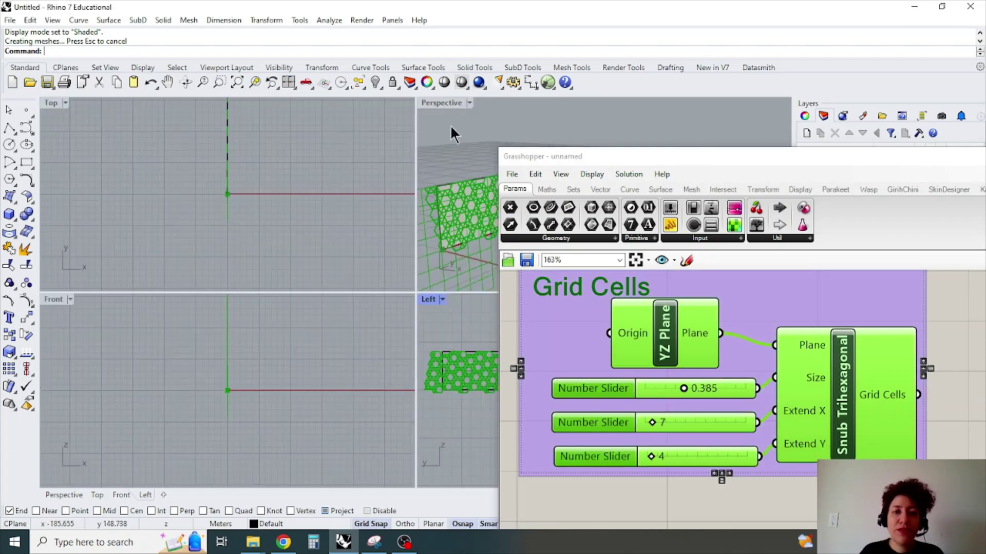
pyautogui.doubleClick(445, 101)
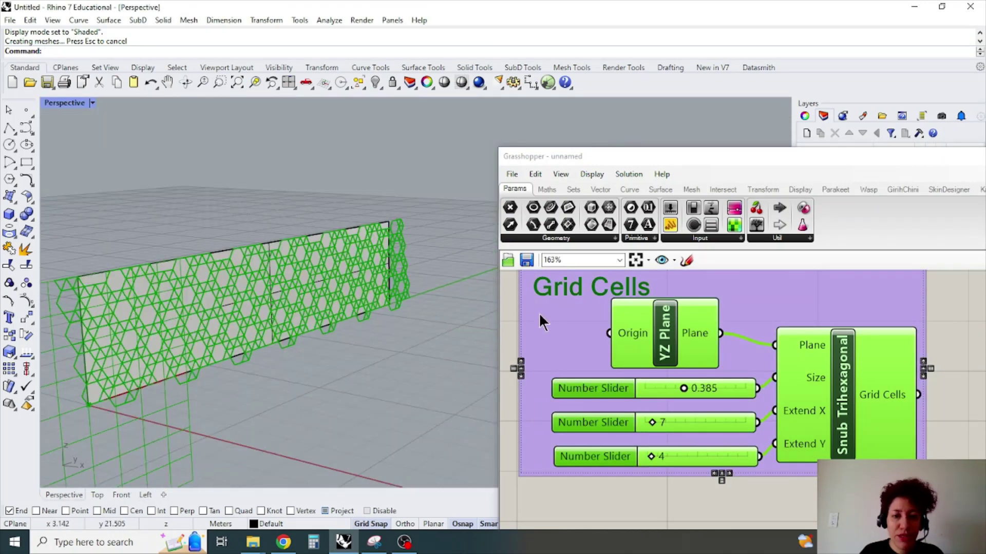
pyautogui.click(943, 327)
pyautogui.moveTo(308, 278); pyautogui.dragTo(299, 264, button='right')
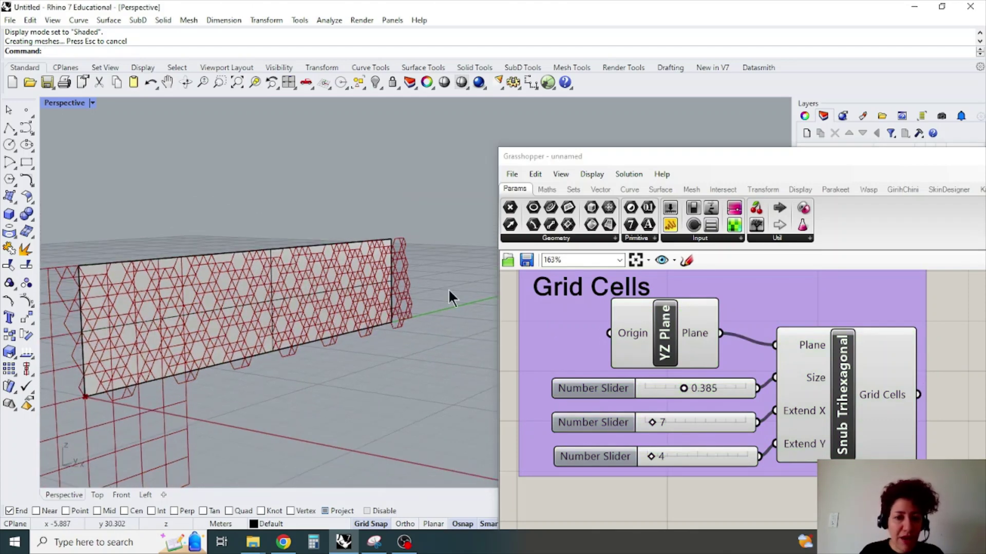
pyautogui.rightClick(667, 322)
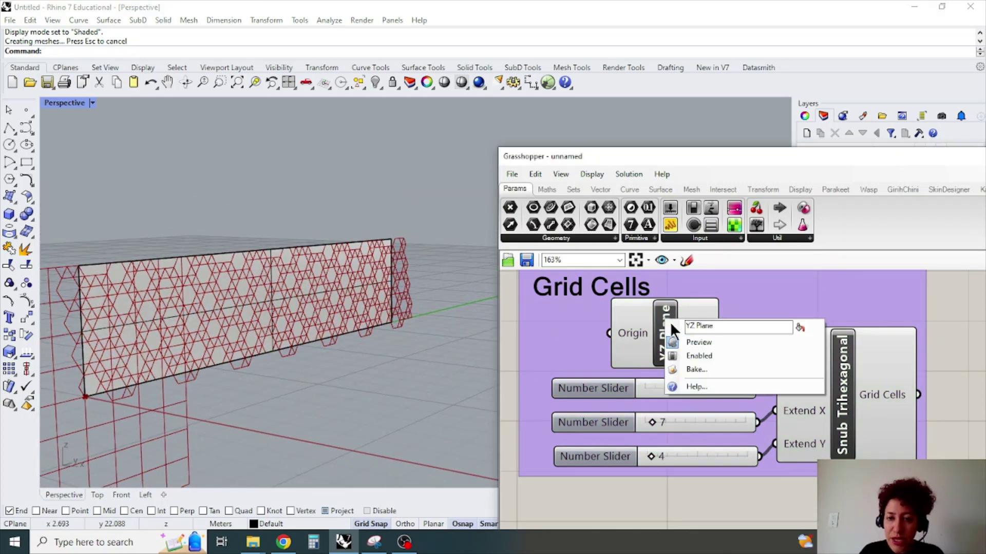
pyautogui.click(688, 343)
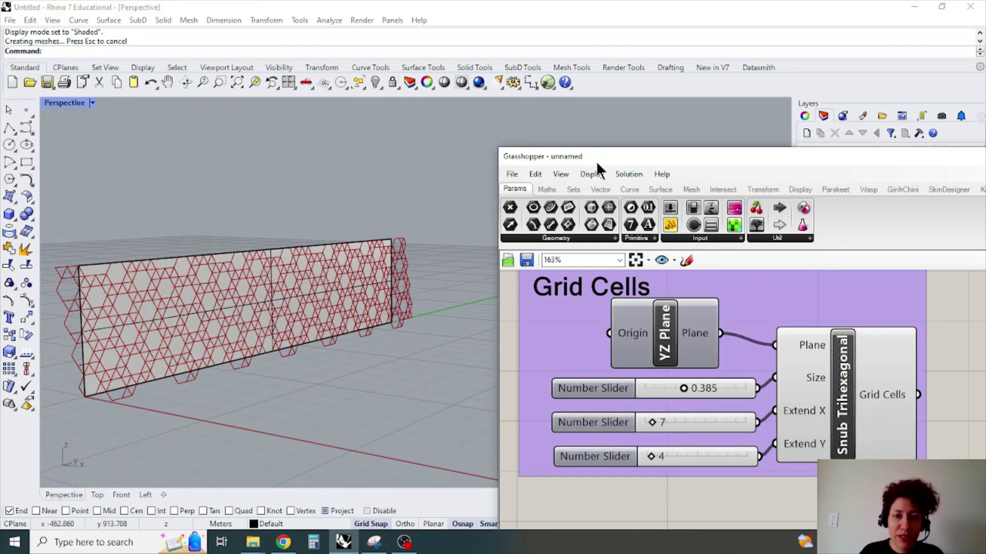
# - Add a Panel and wire the Snub Trihexagonal Grid Cells output into it
pyautogui.moveTo(597, 157); pyautogui.dragTo(433, 44)
pyautogui.scroll(-3, 150, 242)
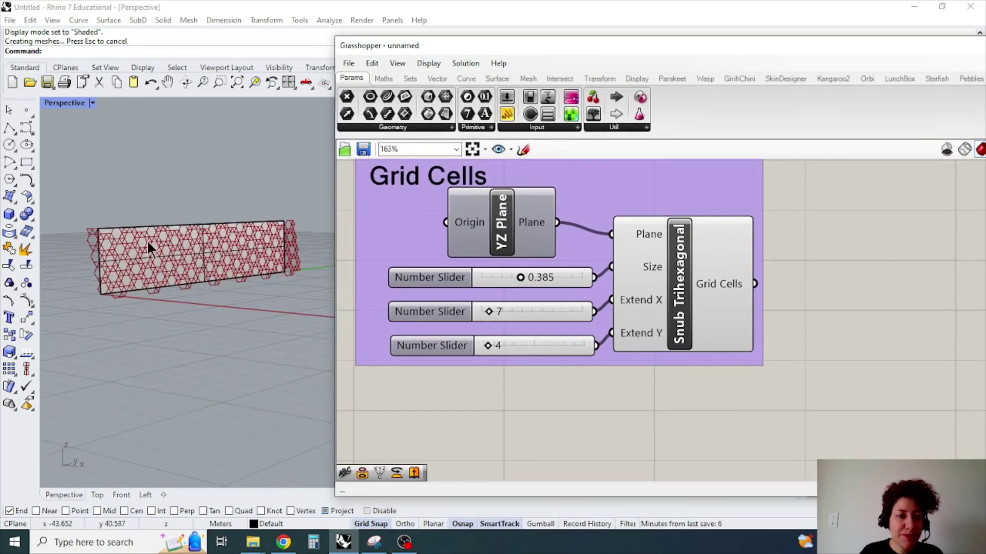
pyautogui.scroll(5, 54, 289)
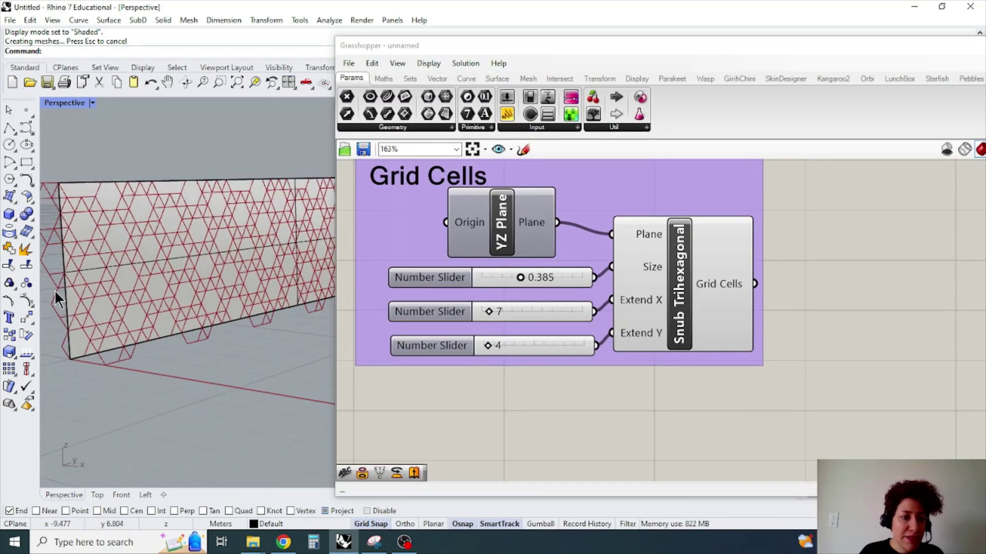
pyautogui.moveTo(505, 123); pyautogui.dragTo(895, 296)
pyautogui.moveTo(755, 284); pyautogui.dragTo(814, 287)
# - Review the Panel's Polyline Curve items, indexed 0 through 755, and orbit the wall to a steeper view
pyautogui.moveTo(971, 263); pyautogui.dragTo(979, 239)
pyautogui.scroll(-2, 708, 402)
pyautogui.scroll(2, 733, 210)
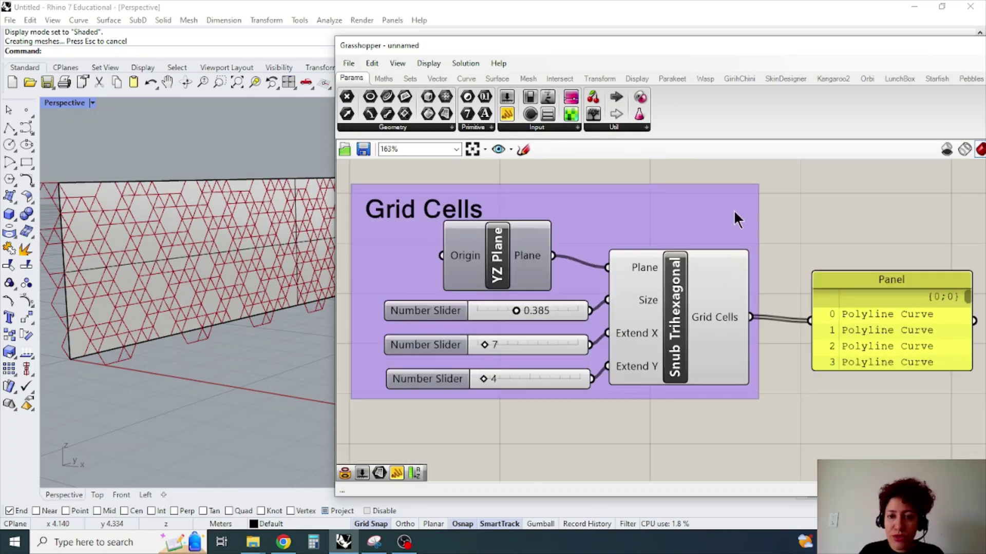
pyautogui.scroll(-1, 649, 277)
pyautogui.scroll(2, 627, 192)
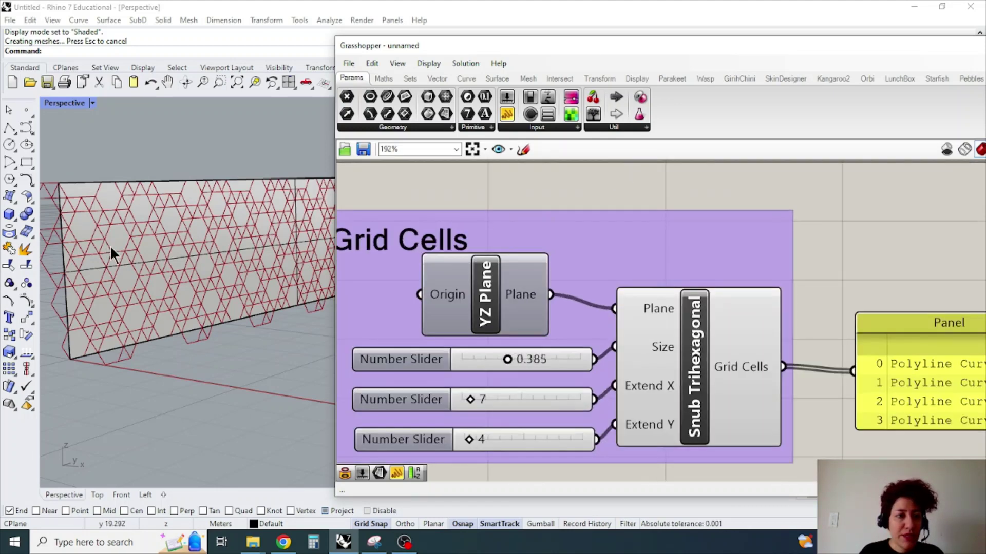
pyautogui.scroll(-1, 115, 250)
pyautogui.scroll(-2, 551, 273)
pyautogui.scroll(2, 462, 275)
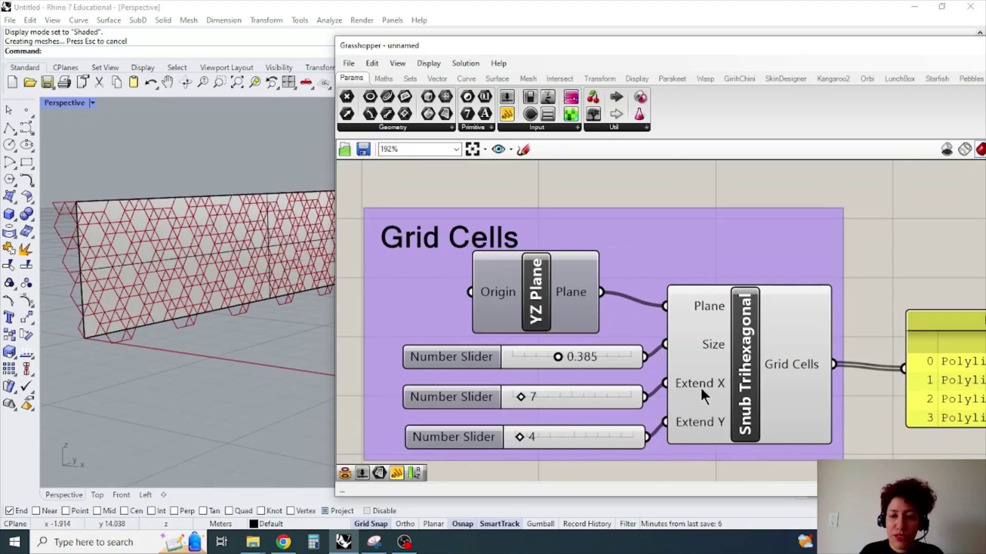
pyautogui.moveTo(209, 269); pyautogui.dragTo(166, 275, button='right')
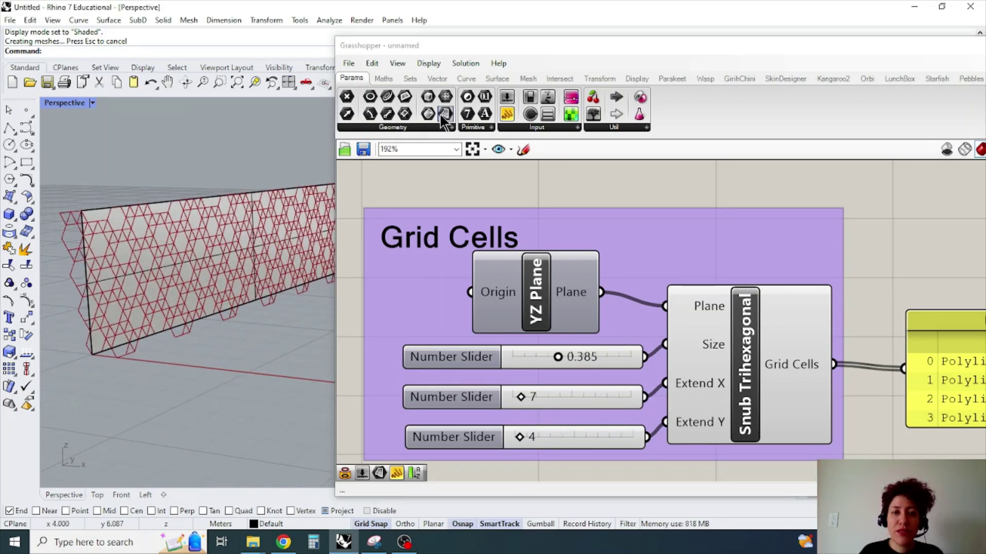
# - Add a Surface parameter, set it to the wall surface, and internalise the data
pyautogui.click(563, 150)
pyautogui.hotkey('ctrl', 'v')
pyautogui.rightClick(813, 182)
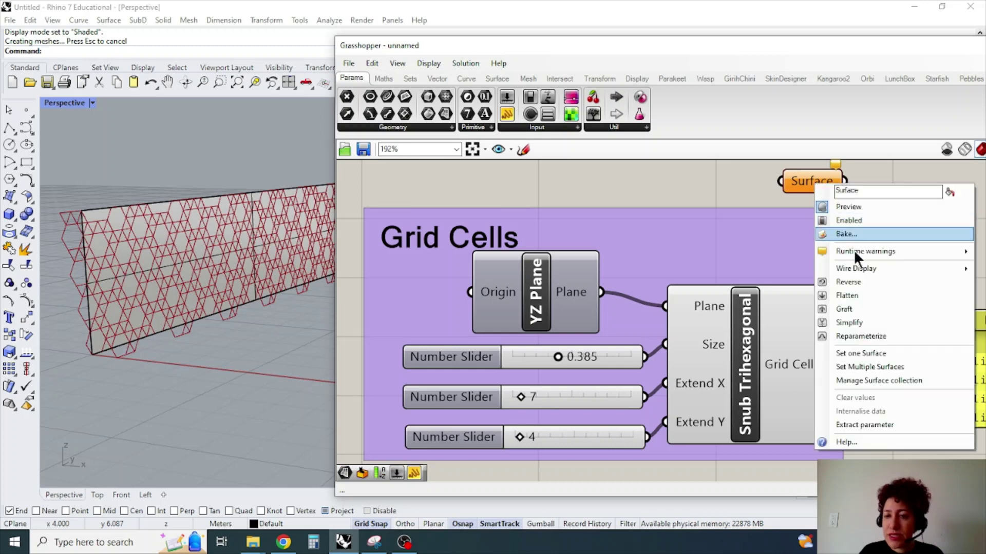
pyautogui.click(870, 353)
pyautogui.click(164, 206)
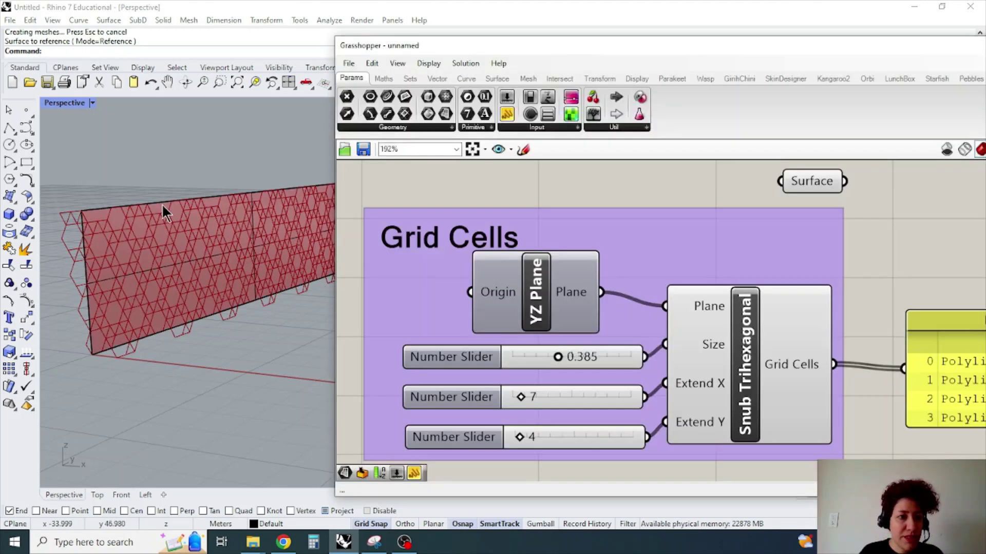
pyautogui.rightClick(798, 183)
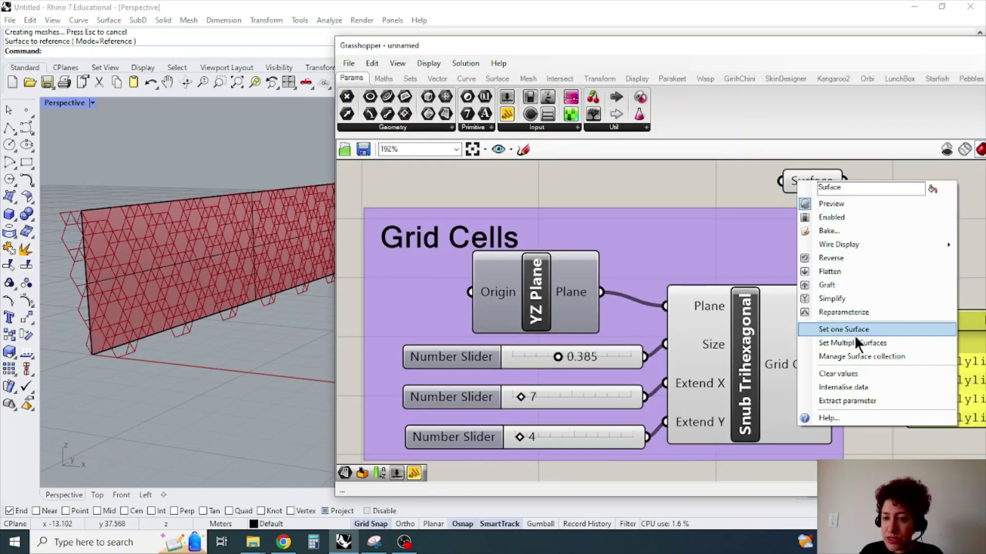
pyautogui.click(861, 386)
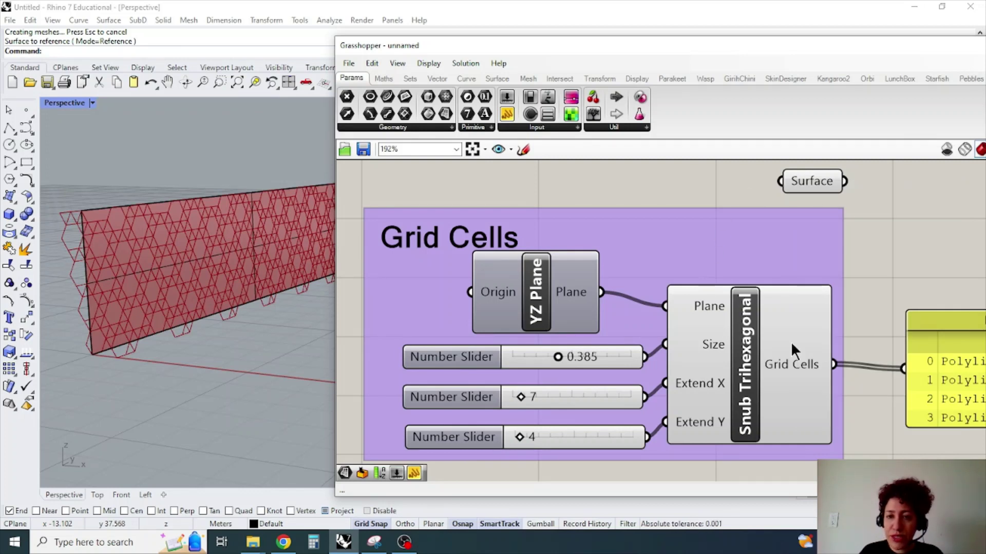
# - Delete the original wall surface from the Rhino model
pyautogui.moveTo(826, 183)
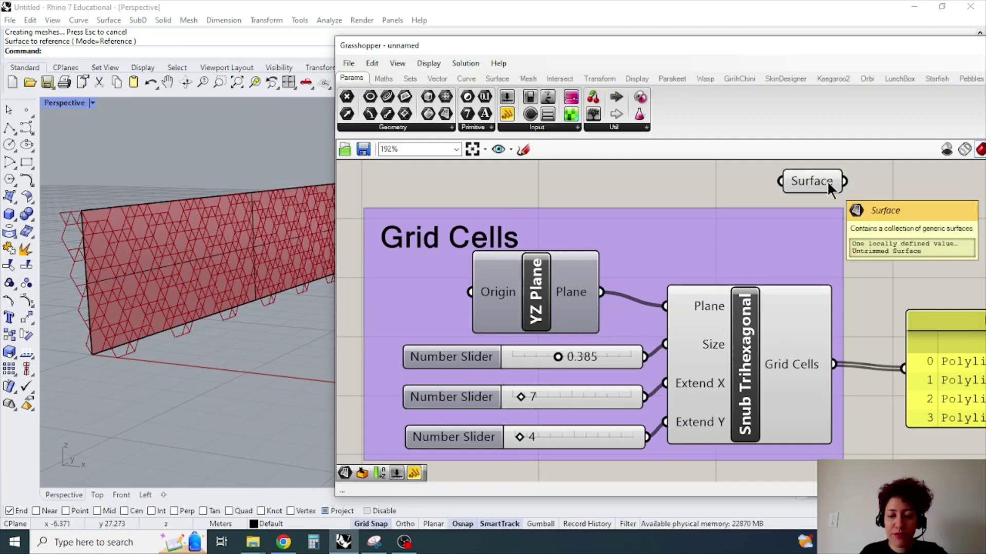
pyautogui.click(239, 191)
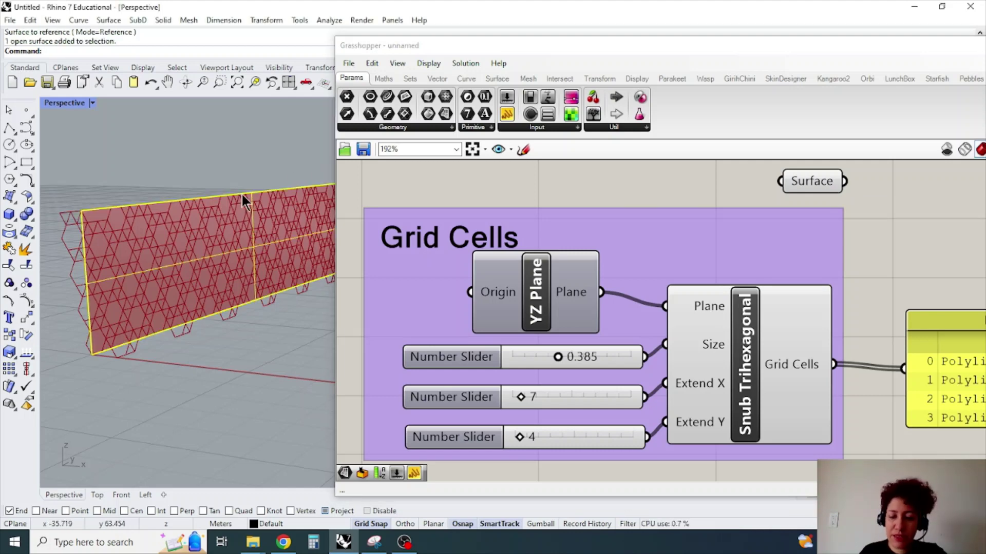
pyautogui.press('Delete')
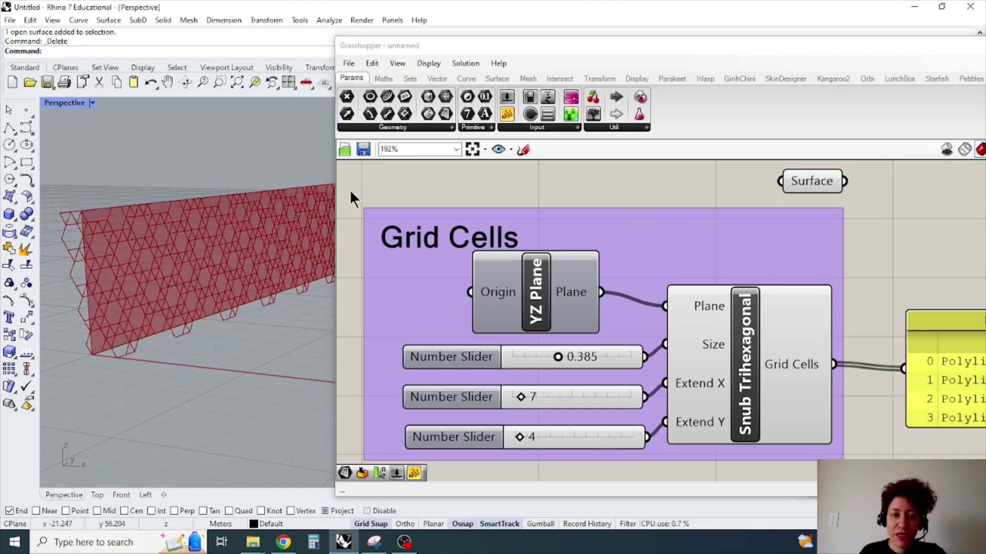
pyautogui.scroll(-3, 137, 247)
pyautogui.scroll(-2, 639, 209)
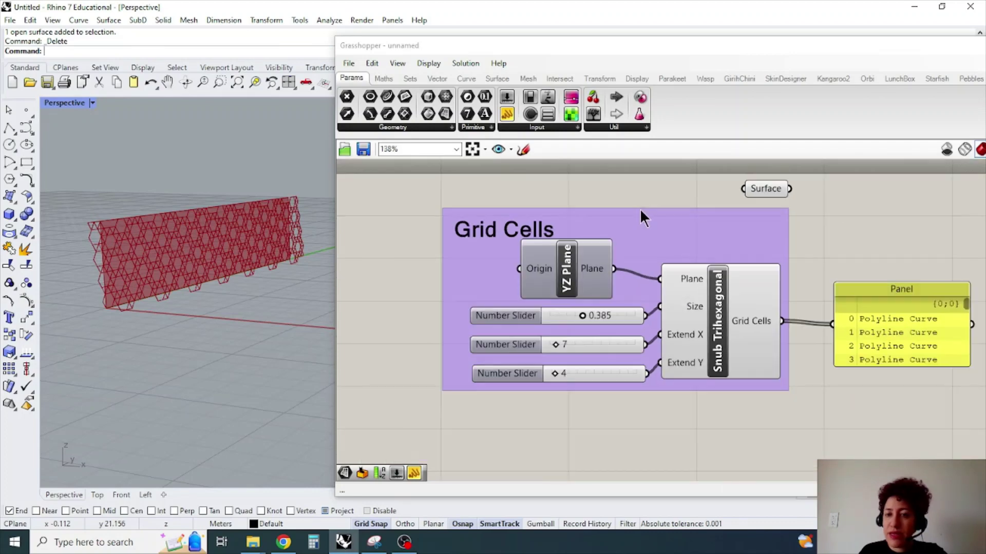
pyautogui.scroll(2, 922, 222)
# - Delete the Grid Cells Panel from the canvas
pyautogui.click(914, 303)
pyautogui.press('Delete')
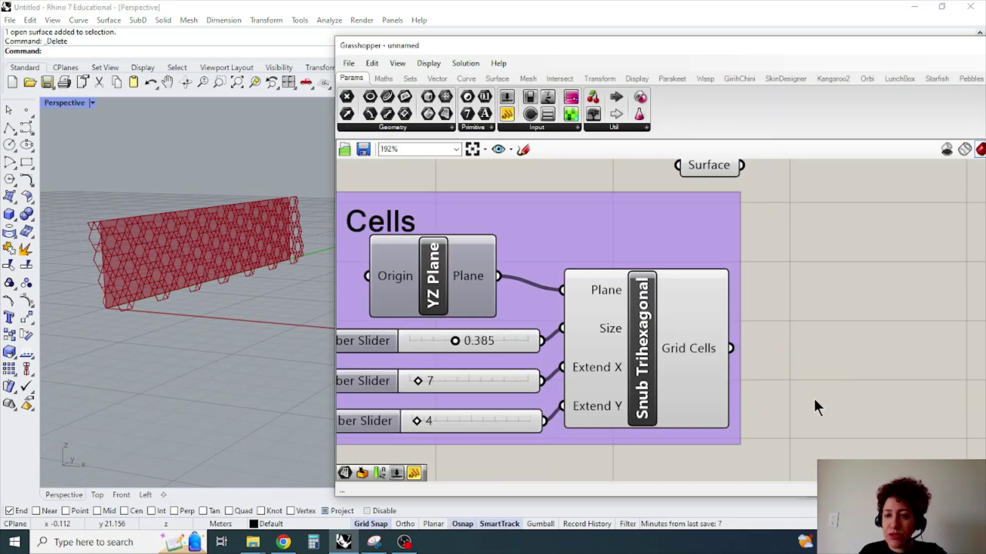
pyautogui.scroll(-1, 840, 206)
pyautogui.scroll(1, 840, 206)
# - Add a Surface Split component fed by the Surface parameter and the Grid Cells curves
pyautogui.doubleClick(834, 237)
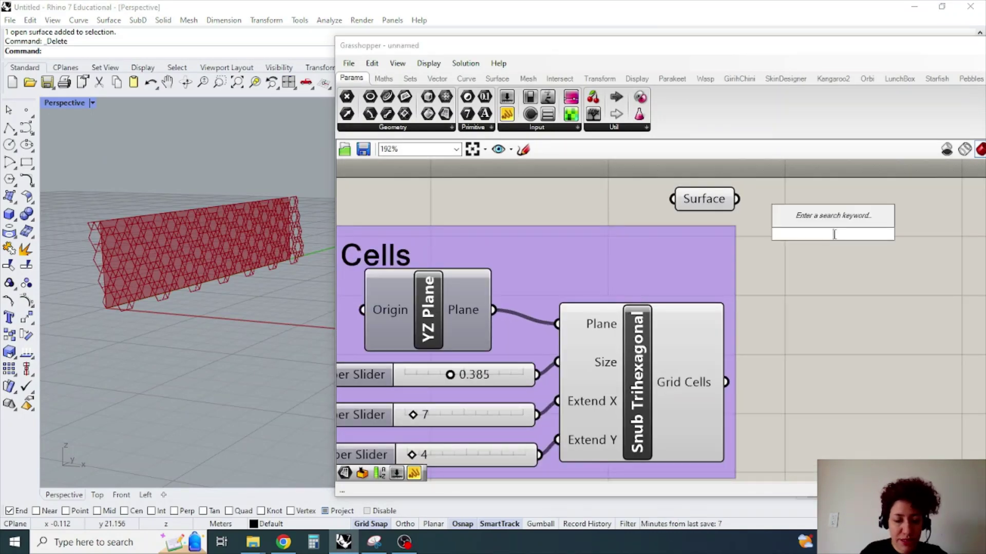
pyautogui.write('split')
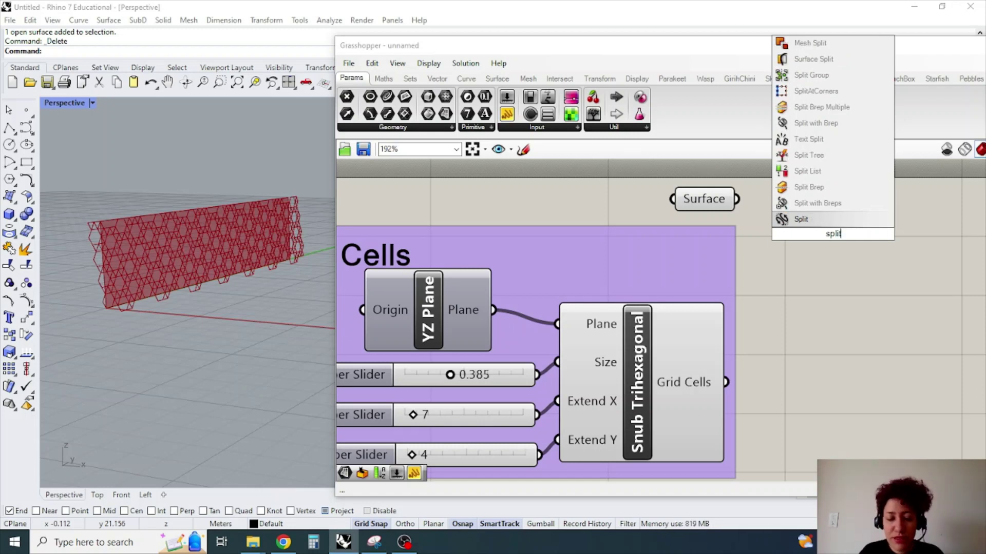
pyautogui.write(' sur')
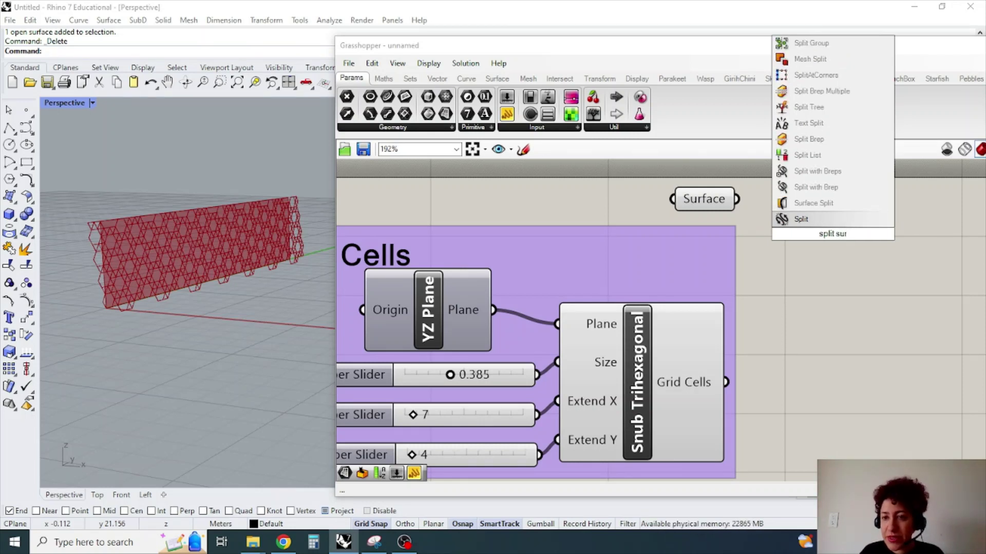
pyautogui.click(839, 202)
pyautogui.moveTo(777, 207); pyautogui.dragTo(805, 219)
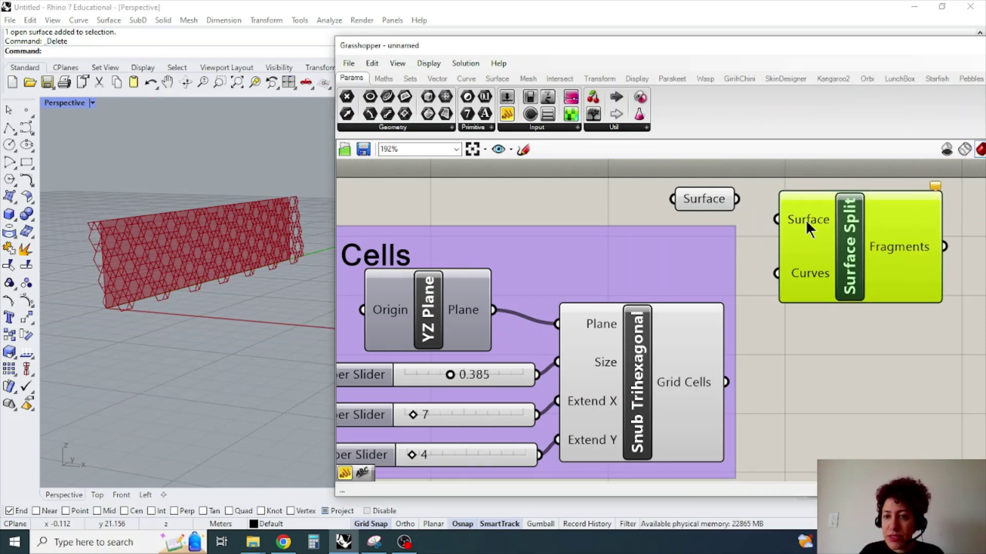
pyautogui.moveTo(737, 200); pyautogui.dragTo(776, 220)
pyautogui.moveTo(726, 382); pyautogui.dragTo(776, 273)
# - Turn off the Surface parameter's preview
pyautogui.rightClick(703, 196)
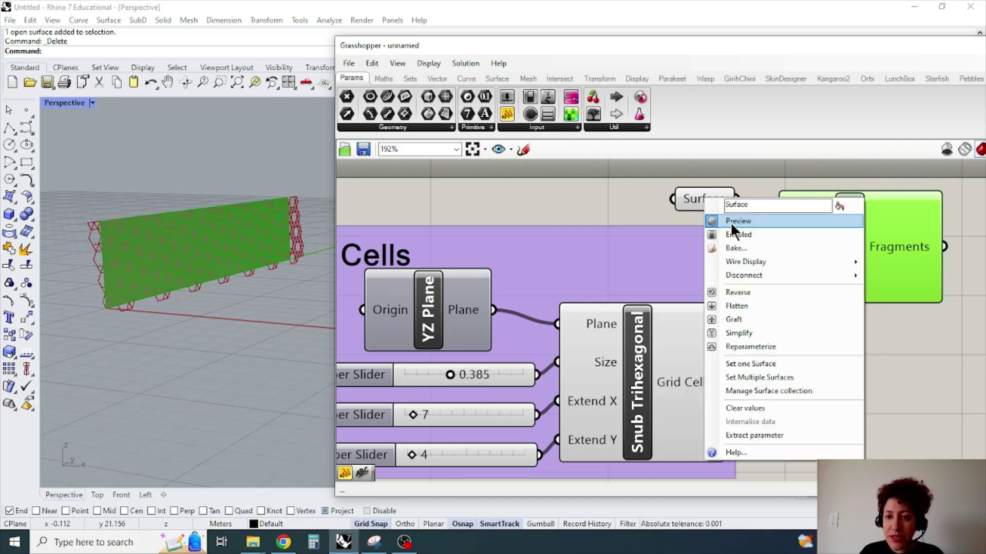
pyautogui.click(730, 222)
pyautogui.click(180, 237)
# - Set the Rhino viewport display to Shaded
pyautogui.hotkey('ctrl', 'alt', 's')
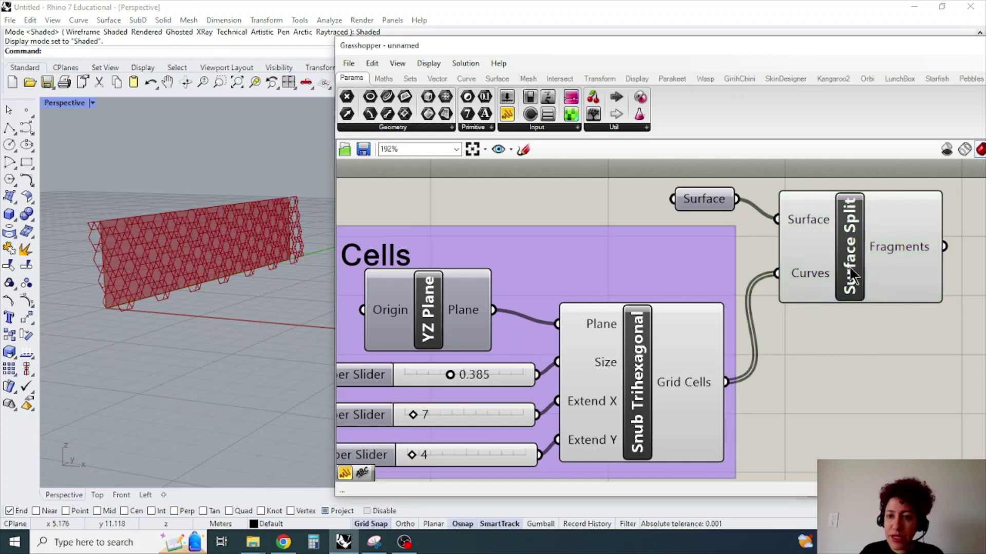
pyautogui.scroll(-1, 585, 259)
pyautogui.scroll(-2, 750, 273)
pyautogui.scroll(1, 778, 275)
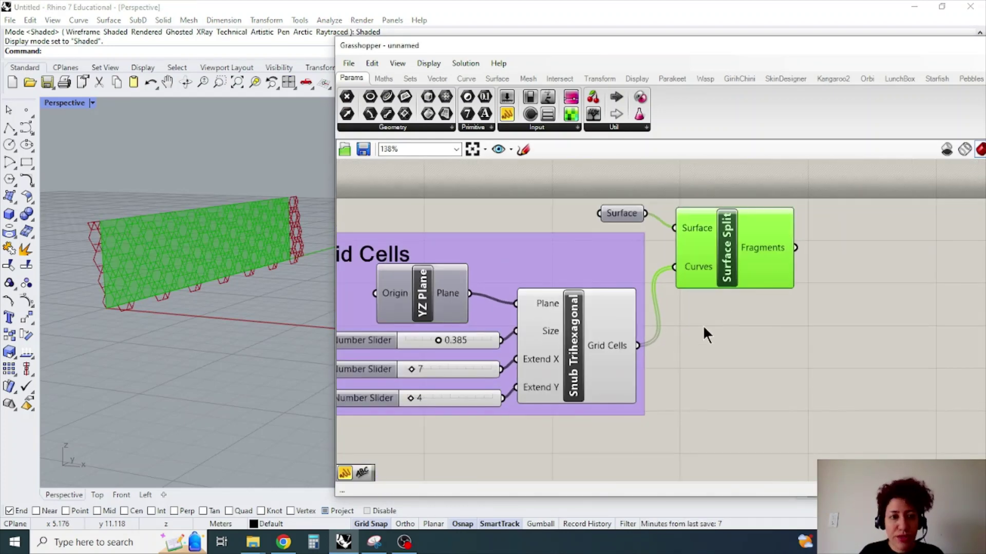
pyautogui.scroll(2, 126, 280)
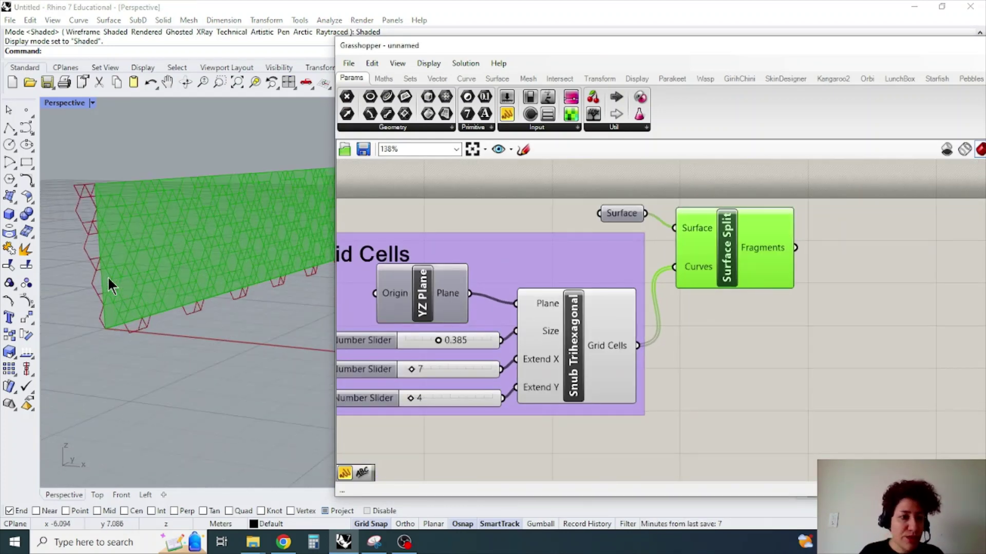
# - Turn off the Snub Trihexagonal preview and zoom in on the wall's triangle-and-hexagon fragments
pyautogui.rightClick(574, 338)
pyautogui.click(594, 360)
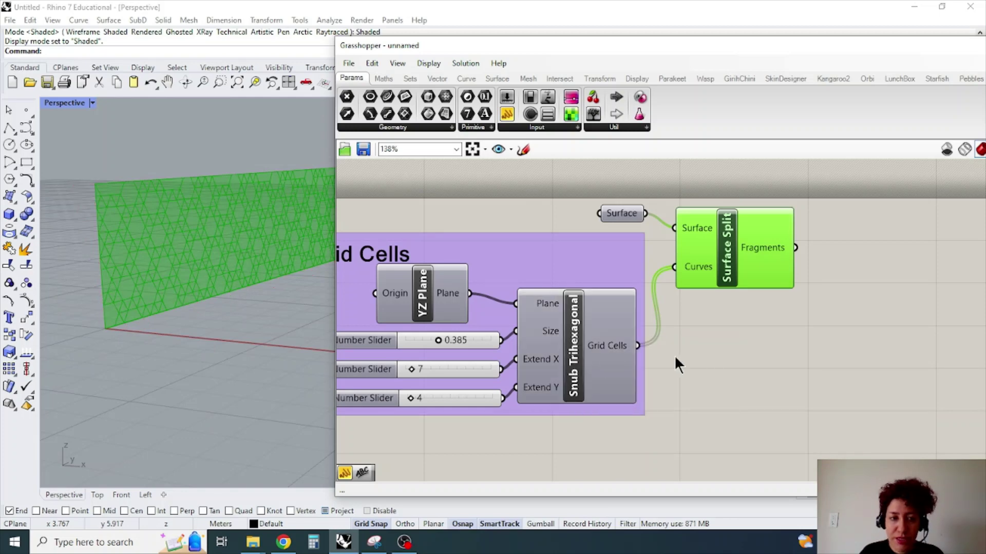
pyautogui.click(682, 355)
pyautogui.scroll(-2, 91, 288)
pyautogui.scroll(1, 220, 234)
pyautogui.scroll(2, 159, 254)
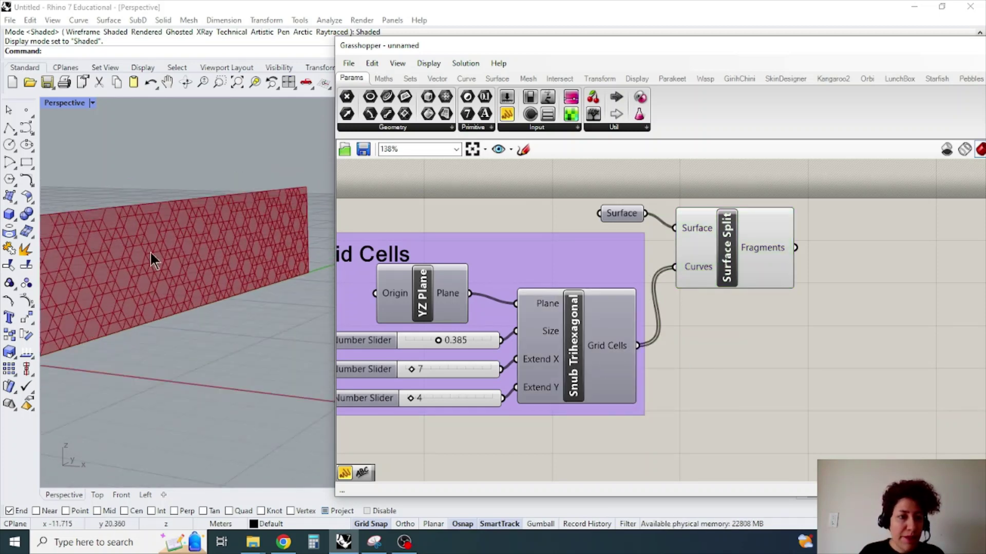
pyautogui.scroll(2, 87, 281)
pyautogui.scroll(2, 108, 277)
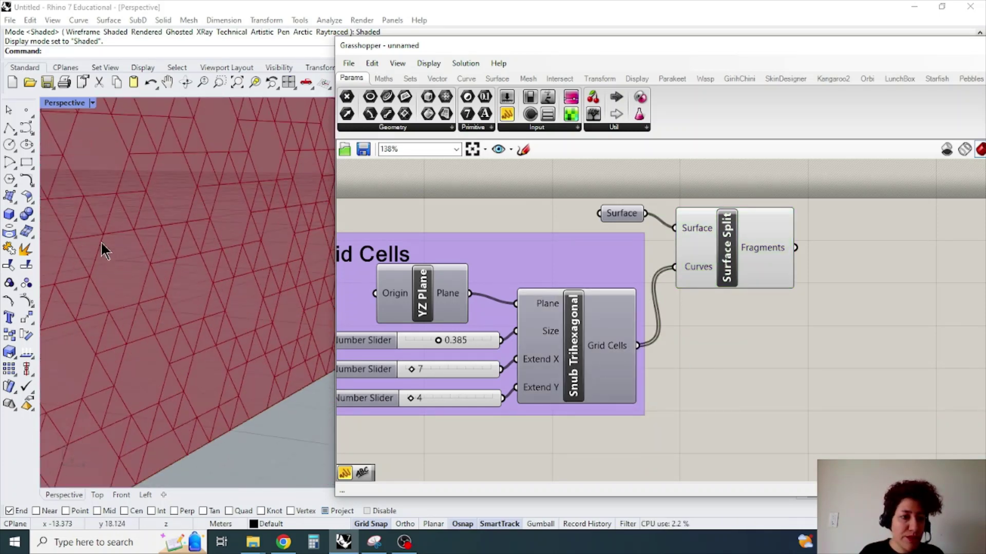
pyautogui.scroll(-1, 117, 259)
pyautogui.scroll(-6, 130, 285)
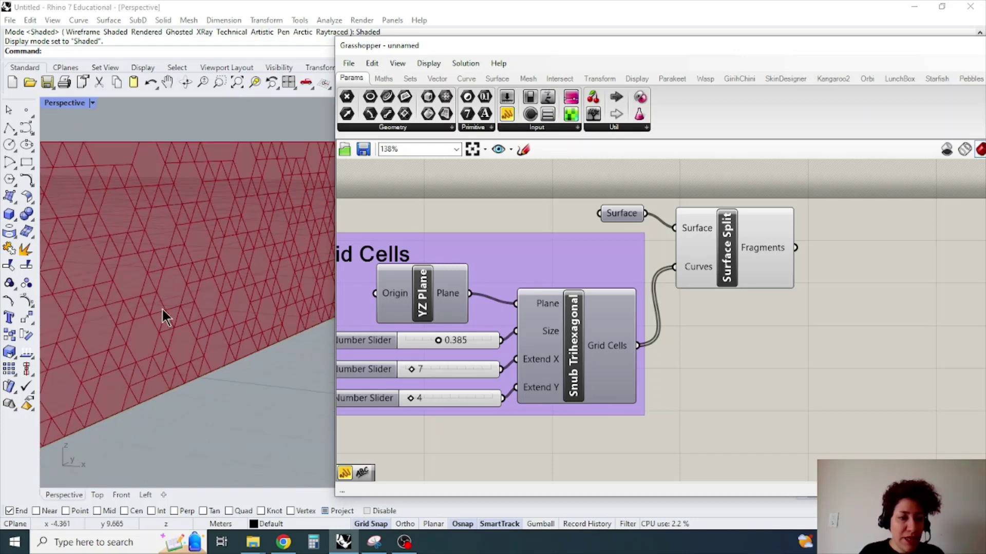
pyautogui.scroll(4, 134, 316)
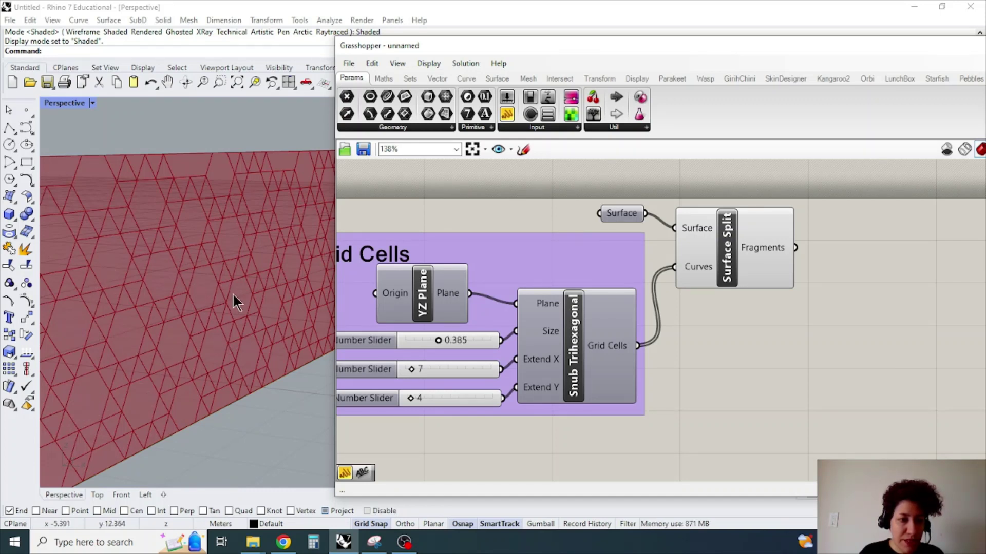
pyautogui.scroll(3, 132, 411)
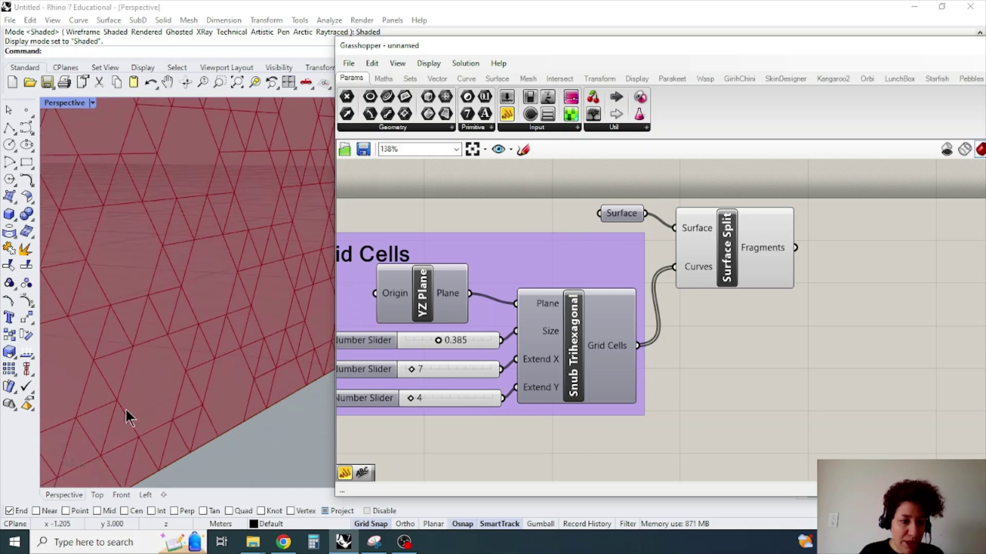
pyautogui.scroll(-2, 127, 362)
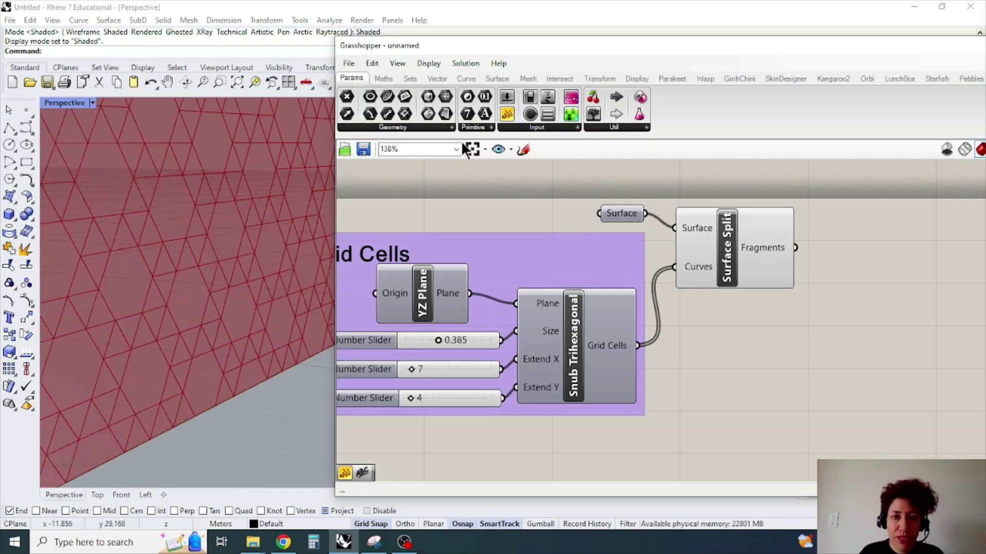
pyautogui.scroll(-1, 519, 260)
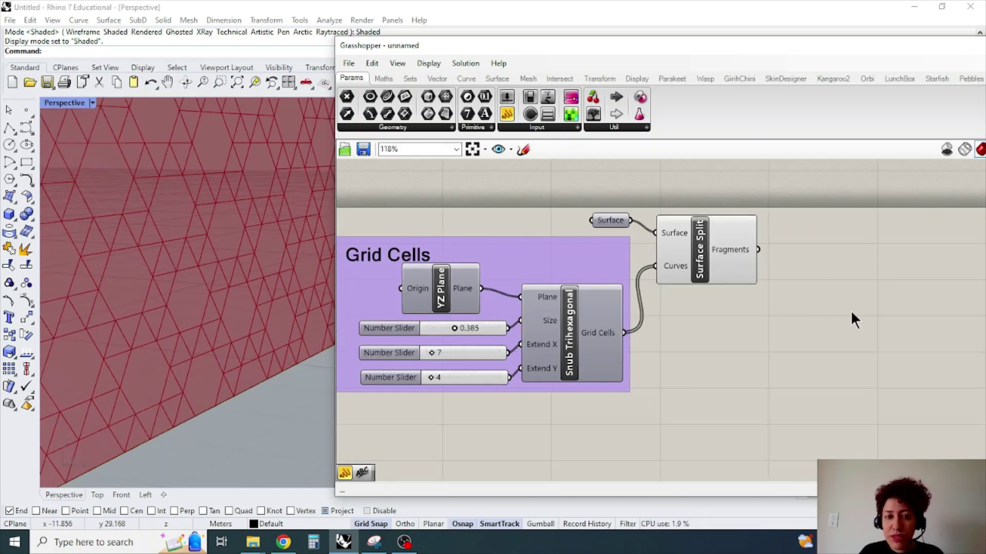
pyautogui.scroll(1, 850, 310)
# - Add an Area component and wire the Surface Split fragments into its Geometry input
pyautogui.moveTo(337, 360); pyautogui.dragTo(181, 359)
pyautogui.scroll(-2, 575, 337)
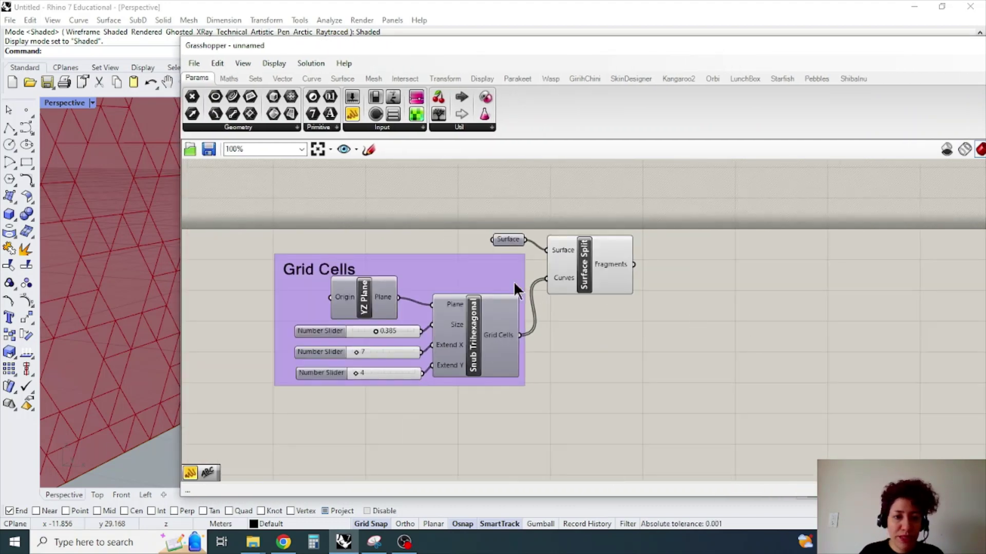
pyautogui.scroll(2, 507, 276)
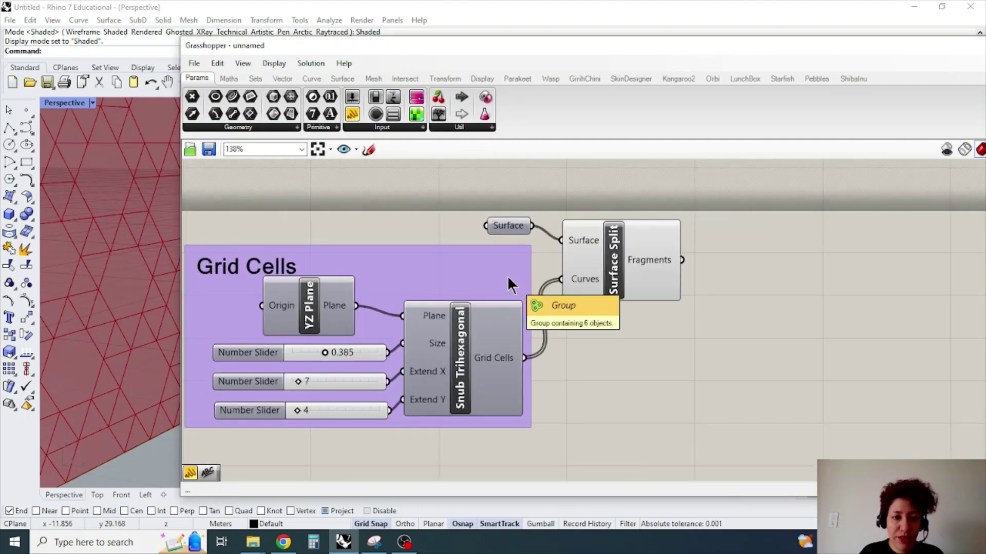
pyautogui.doubleClick(770, 296)
pyautogui.write('area')
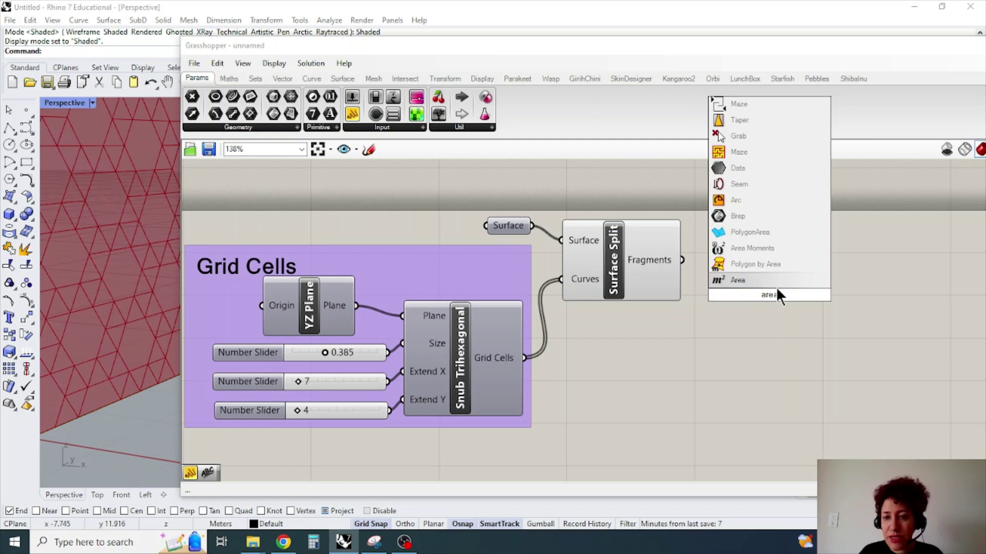
pyautogui.press('Return')
pyautogui.moveTo(768, 302); pyautogui.dragTo(776, 326)
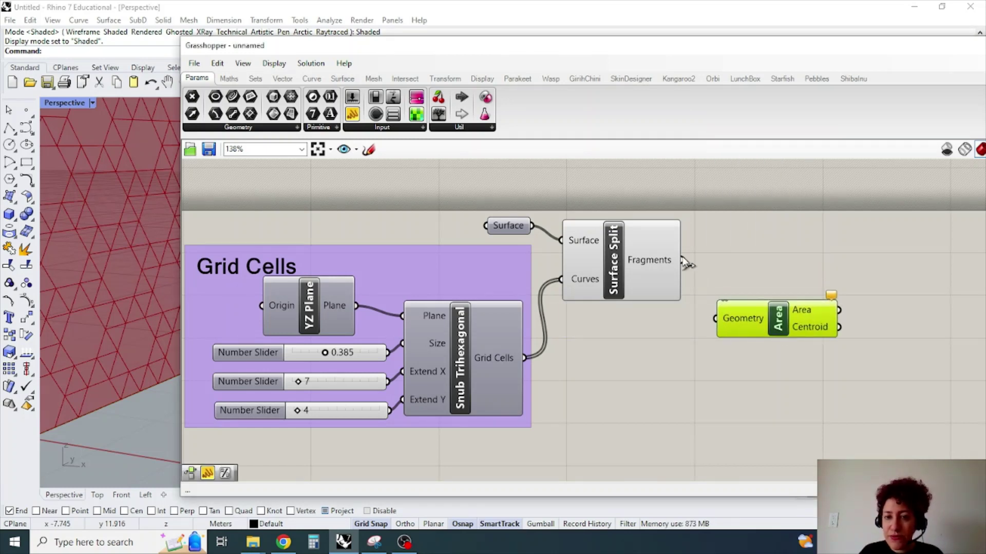
pyautogui.moveTo(682, 259); pyautogui.dragTo(715, 318)
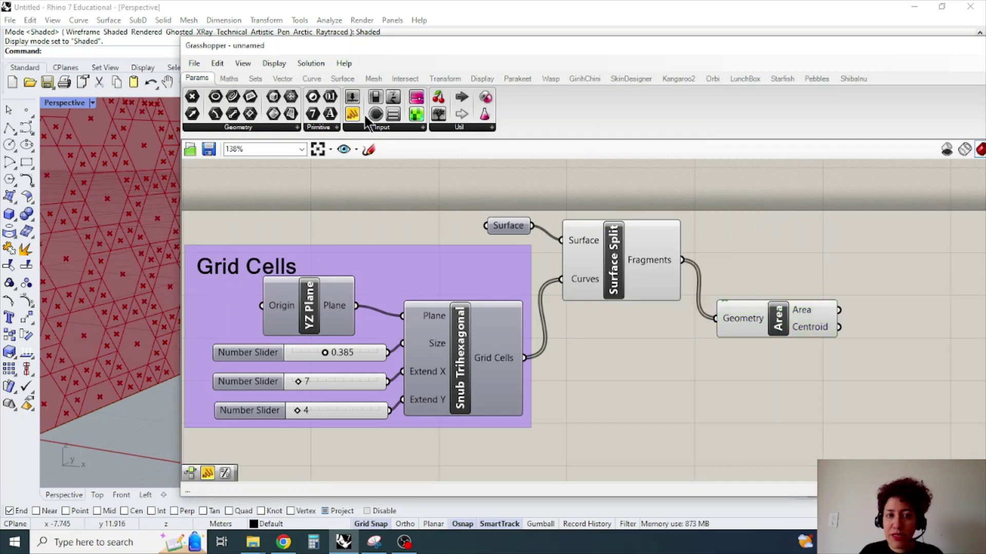
# - Add a Panel showing the Area values, such as 0.064183 and 0.320917
pyautogui.moveTo(896, 251); pyautogui.dragTo(894, 252)
pyautogui.moveTo(683, 260); pyautogui.dragTo(782, 245)
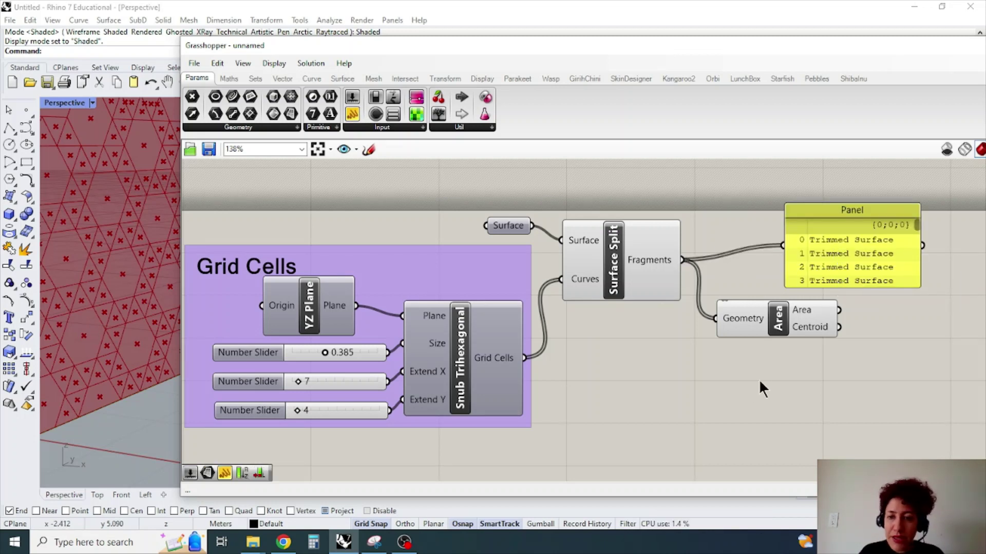
pyautogui.moveTo(782, 328); pyautogui.dragTo(756, 332)
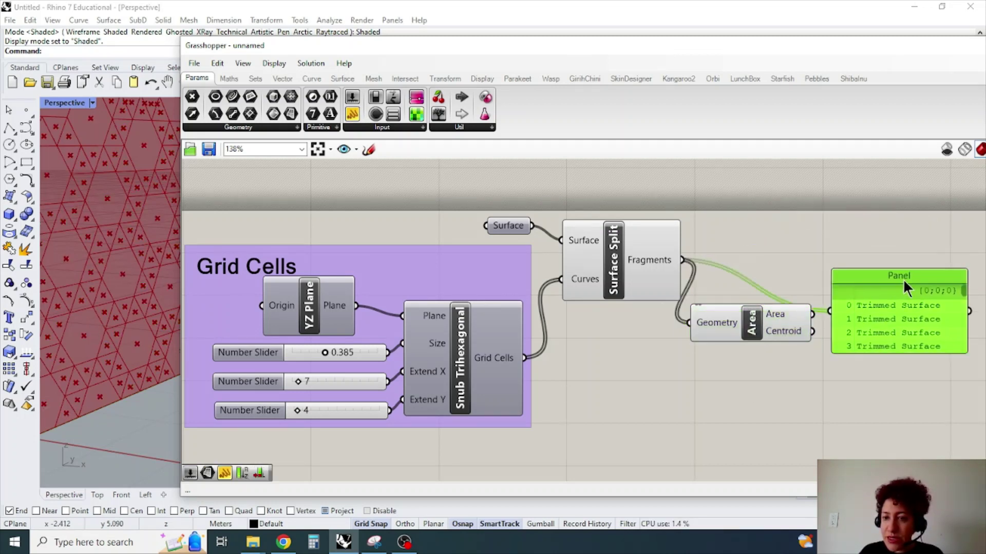
pyautogui.moveTo(905, 284); pyautogui.dragTo(911, 287)
pyautogui.click(784, 372)
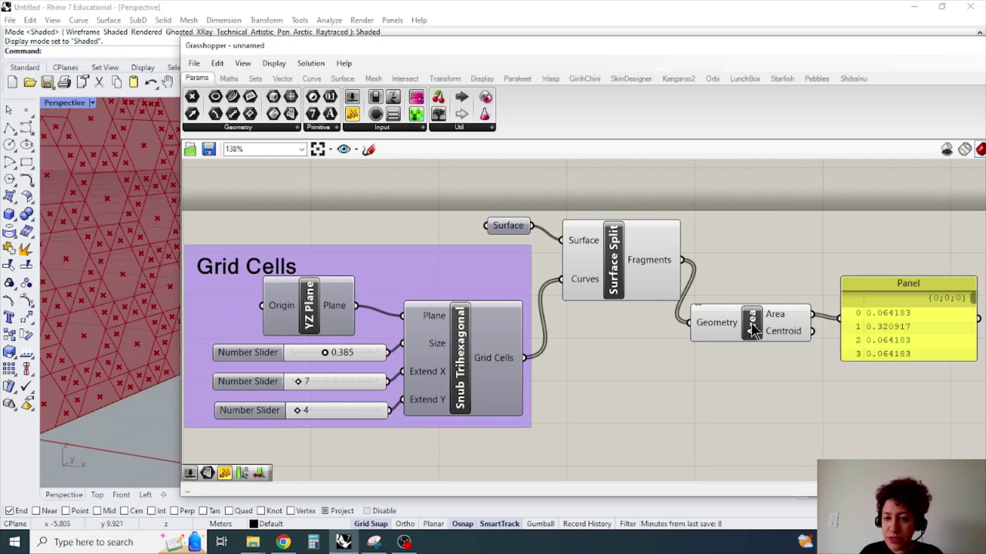
# - Rearrange the Area component and the panel on the canvas
pyautogui.rightClick(753, 331)
pyautogui.click(717, 378)
pyautogui.scroll(-2, 717, 377)
pyautogui.scroll(2, 840, 336)
pyautogui.scroll(2, 840, 336)
pyautogui.moveTo(863, 261); pyautogui.dragTo(866, 242)
pyautogui.moveTo(553, 296); pyautogui.dragTo(466, 307)
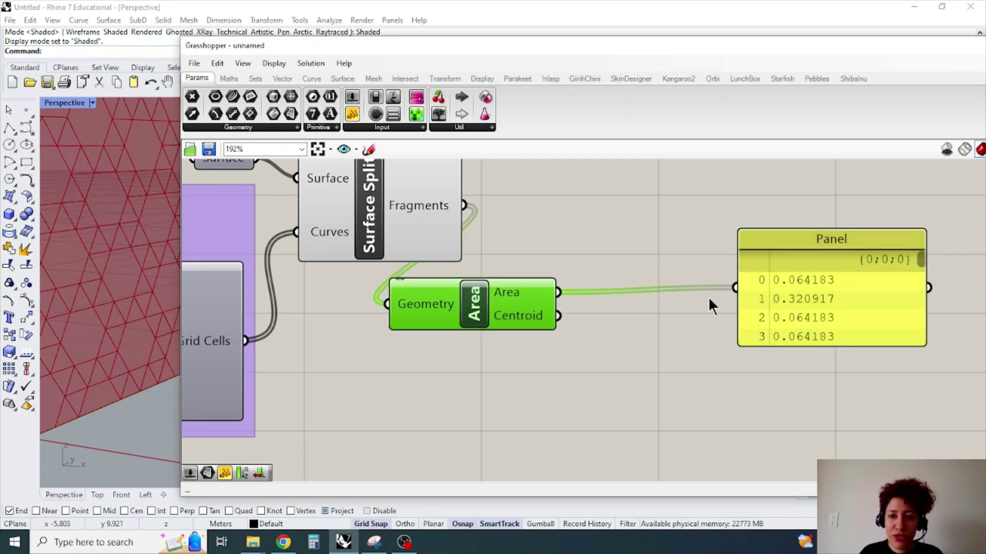
pyautogui.moveTo(785, 243); pyautogui.dragTo(818, 252)
pyautogui.click(657, 218)
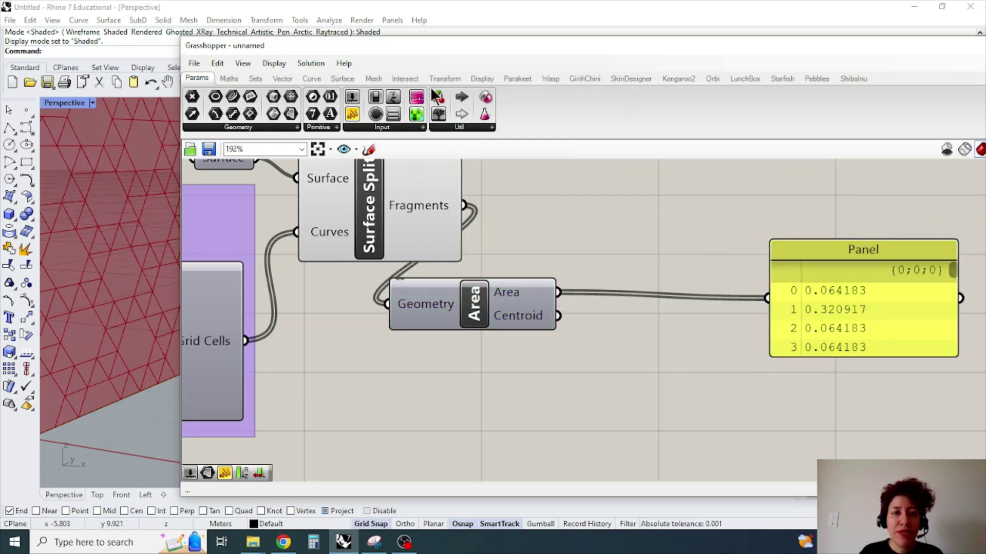
# - Add a Sort List with Area as Keys and its sorted Keys output wired into the Panel
pyautogui.click(257, 78)
pyautogui.click(260, 125)
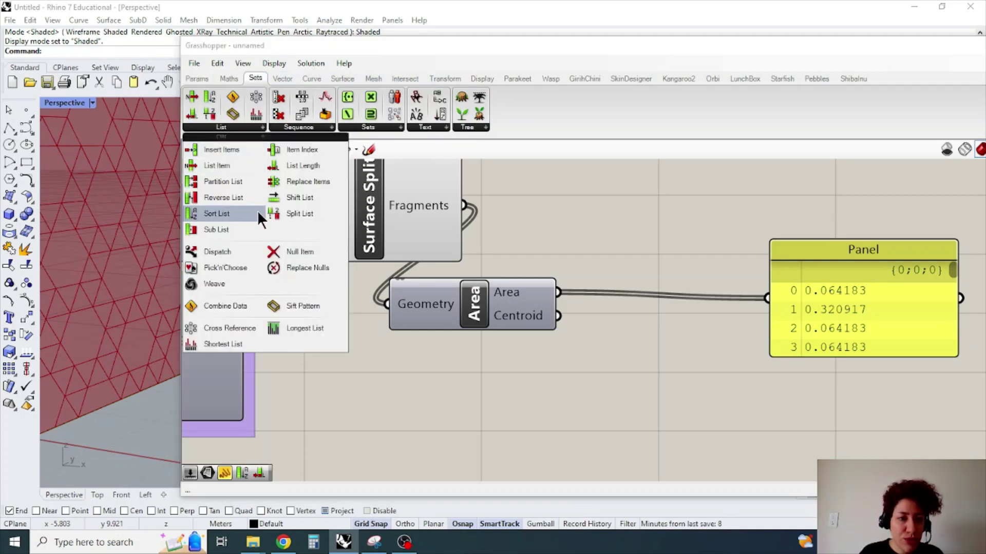
pyautogui.moveTo(257, 211); pyautogui.dragTo(683, 349)
pyautogui.moveTo(558, 292); pyautogui.dragTo(600, 327)
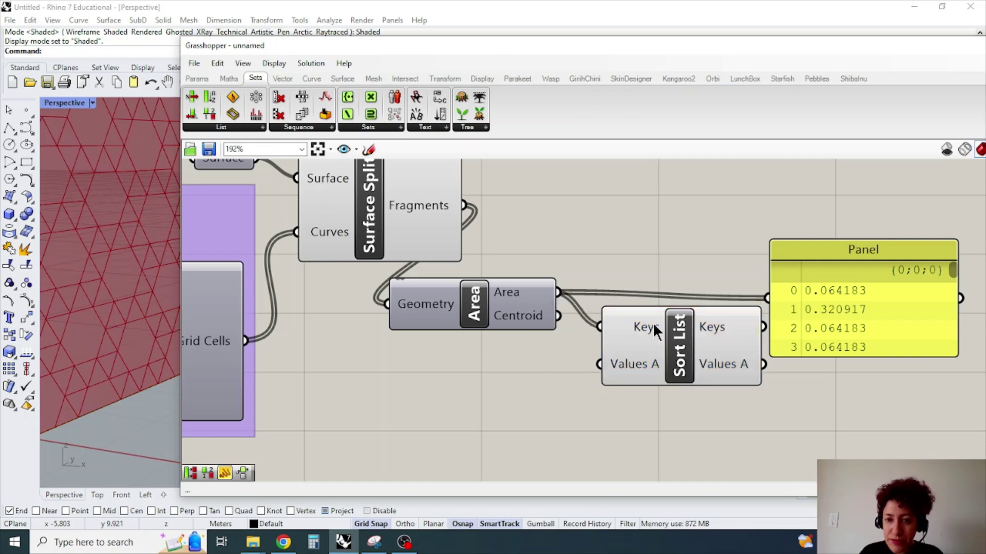
pyautogui.moveTo(763, 327); pyautogui.dragTo(767, 297)
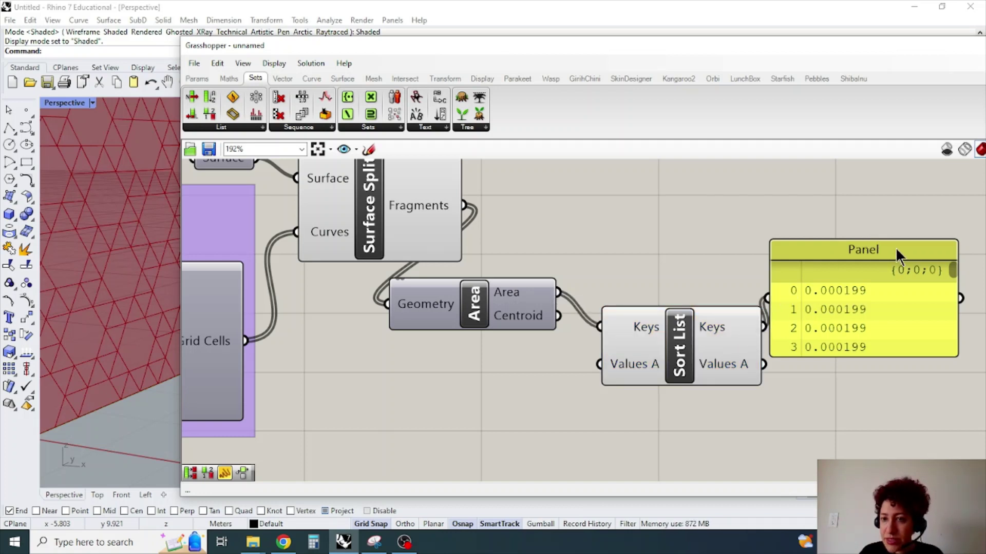
# - Check the ascending areas from 0.000199 to 0.3851 and reposition Sort List and the panel
pyautogui.moveTo(895, 247); pyautogui.dragTo(904, 249)
pyautogui.moveTo(957, 268); pyautogui.dragTo(974, 367)
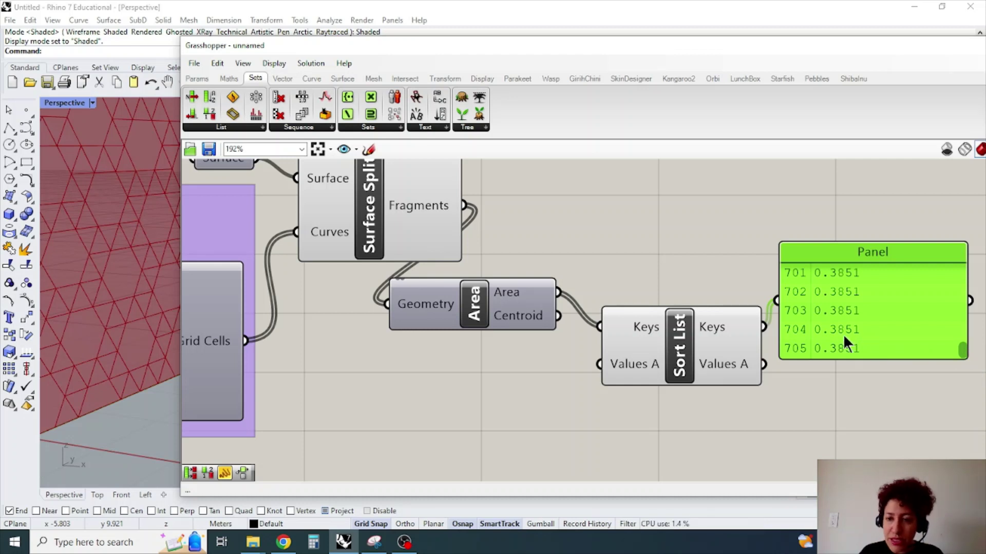
pyautogui.click(834, 351)
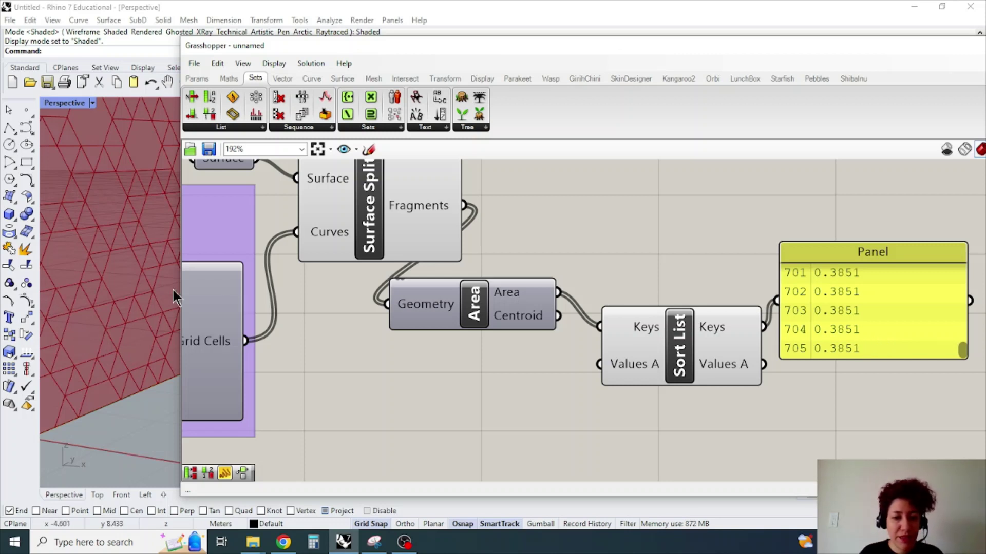
pyautogui.moveTo(831, 260); pyautogui.dragTo(841, 277)
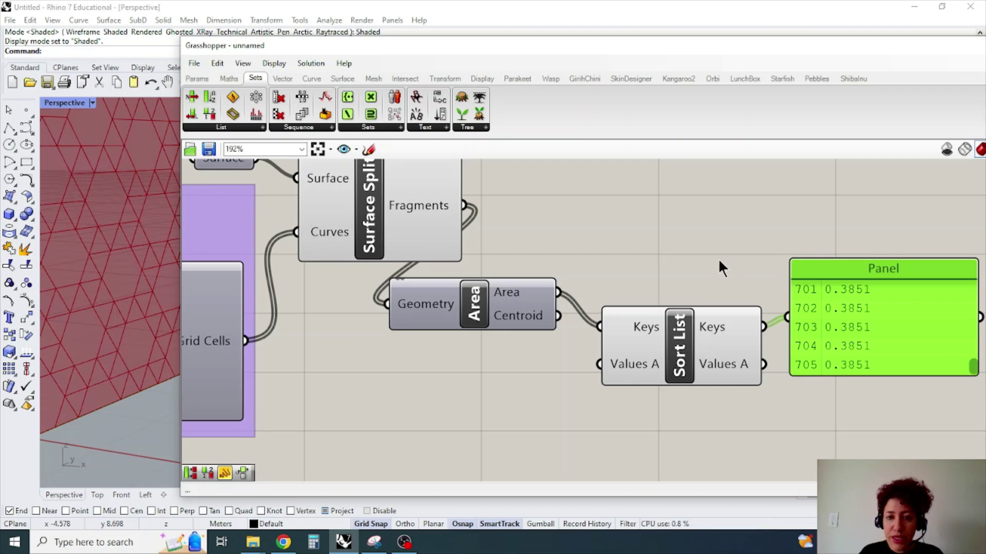
pyautogui.moveTo(776, 360); pyautogui.dragTo(712, 331, button='right')
pyautogui.keyDown('shift'); pyautogui.click(607, 276); pyautogui.keyUp('shift')
pyautogui.moveTo(607, 276); pyautogui.dragTo(662, 295)
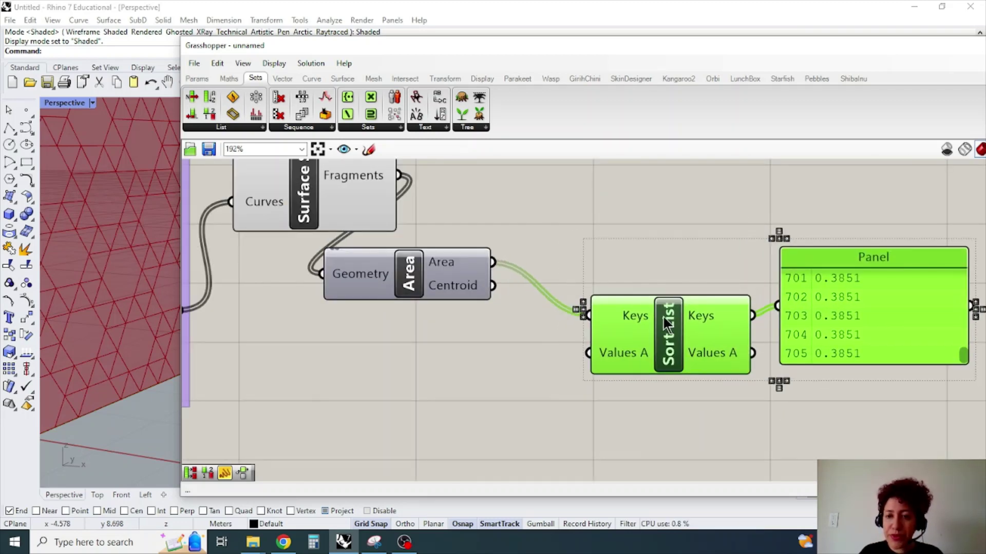
pyautogui.click(767, 378)
pyautogui.moveTo(732, 314)
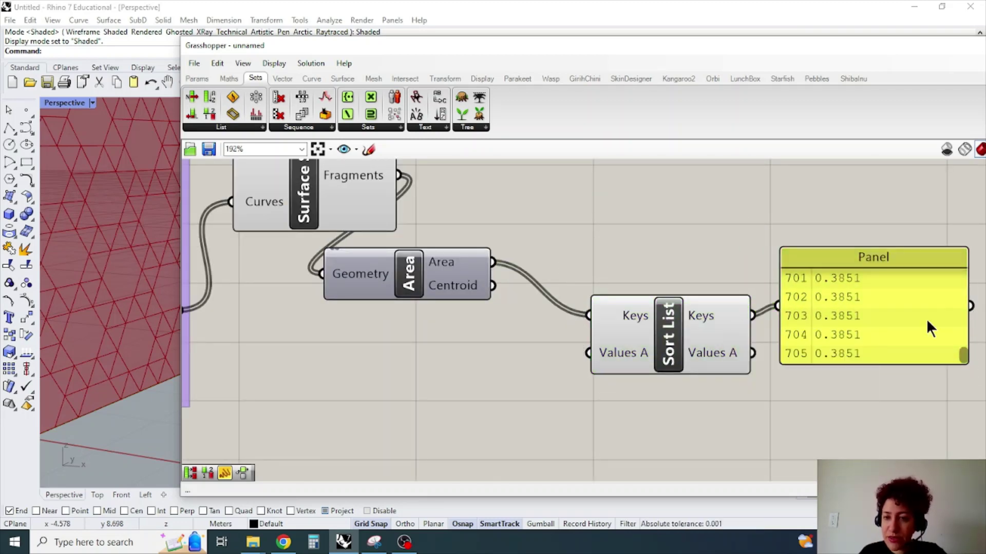
pyautogui.moveTo(961, 353); pyautogui.dragTo(959, 389)
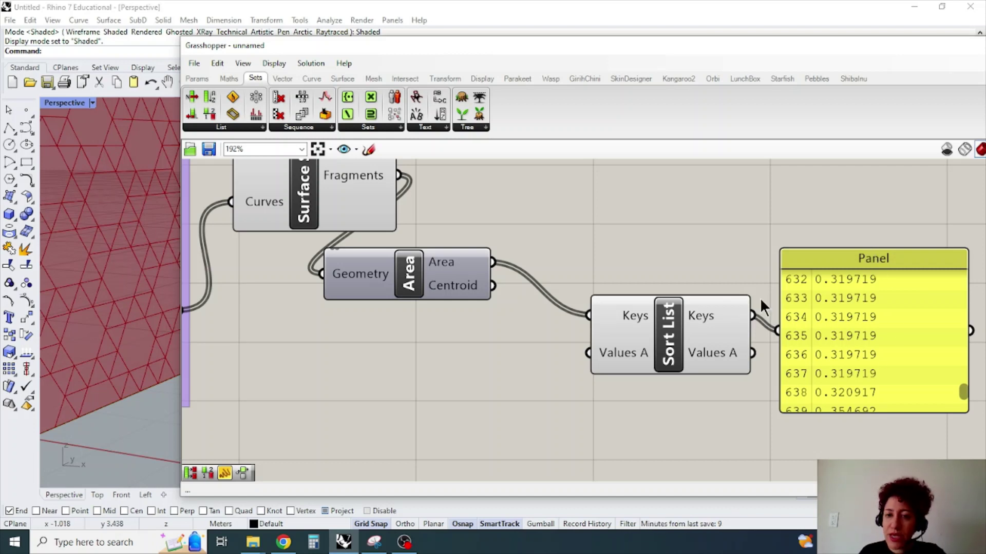
# - Replace the panel and Sort List with a Larger Than component
pyautogui.click(811, 260)
pyautogui.press('Delete')
pyautogui.click(671, 324)
pyautogui.press('Delete')
pyautogui.doubleClick(658, 290)
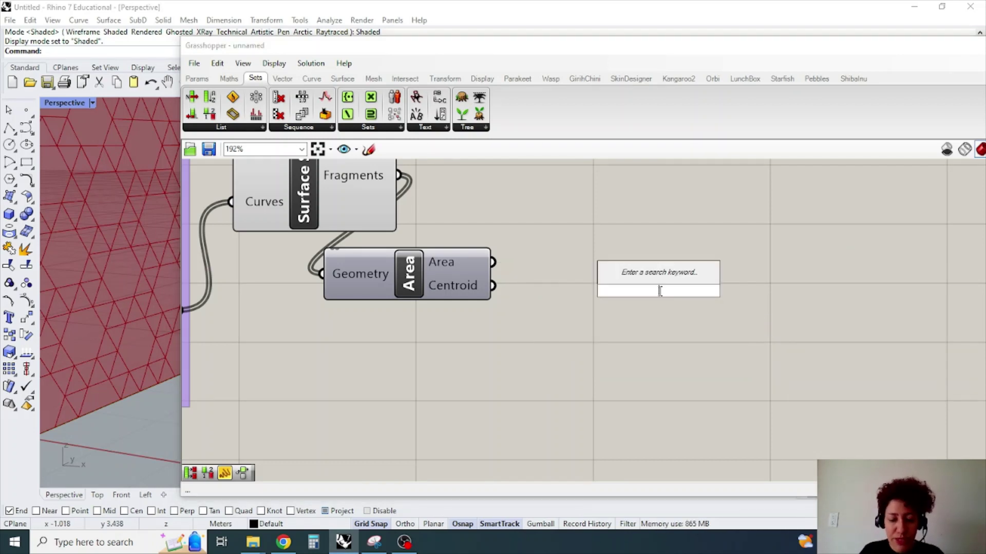
pyautogui.write('>')
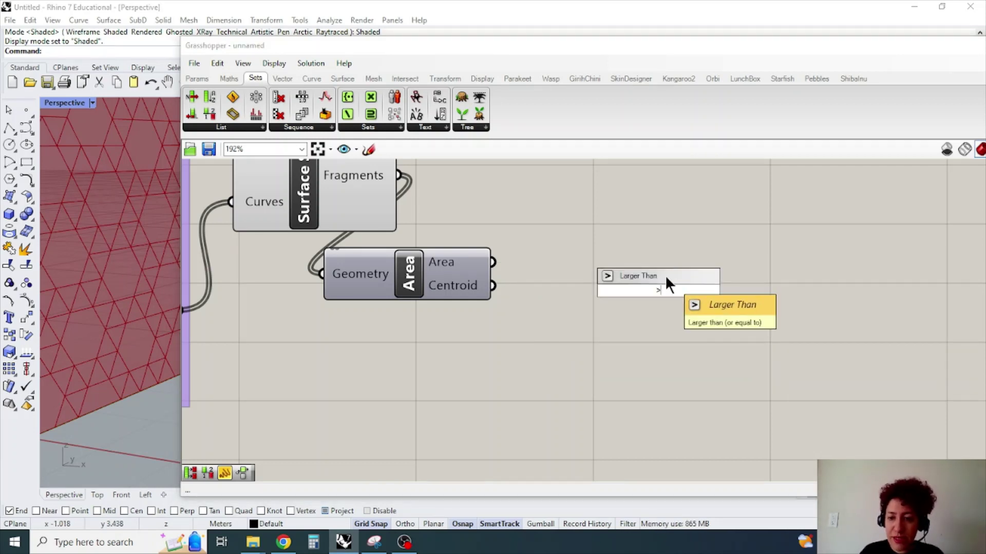
pyautogui.press('Return')
# - Add a 0.32 Number Slider; wire Area into First Number and the slider into Second Number
pyautogui.doubleClick(448, 361)
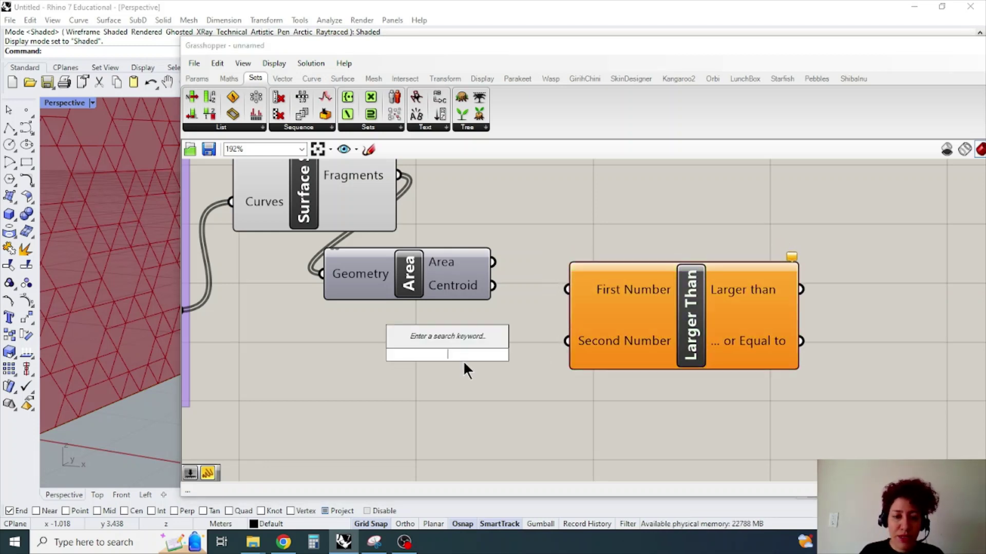
pyautogui.write('0.32')
pyautogui.press('Return')
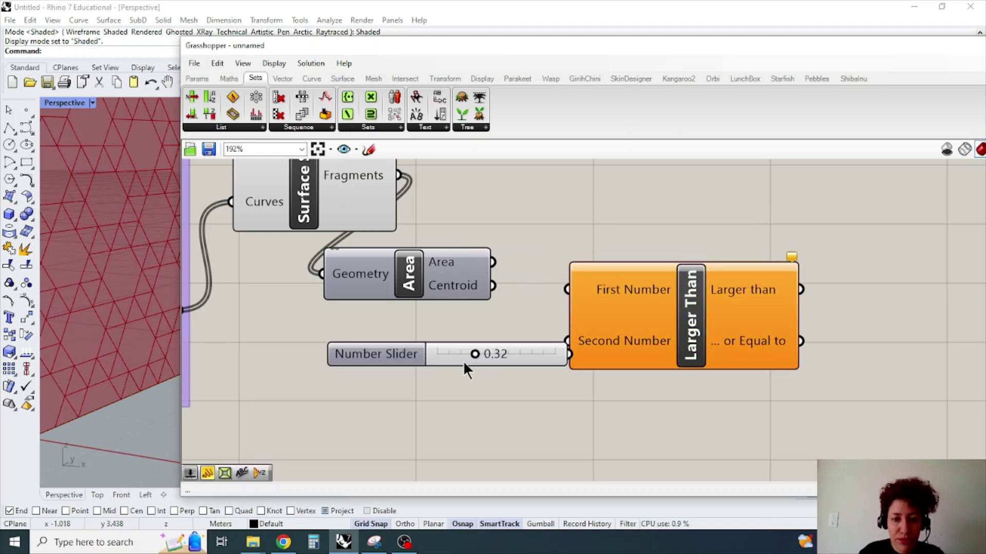
pyautogui.click(386, 360)
pyautogui.moveTo(385, 359); pyautogui.dragTo(326, 353)
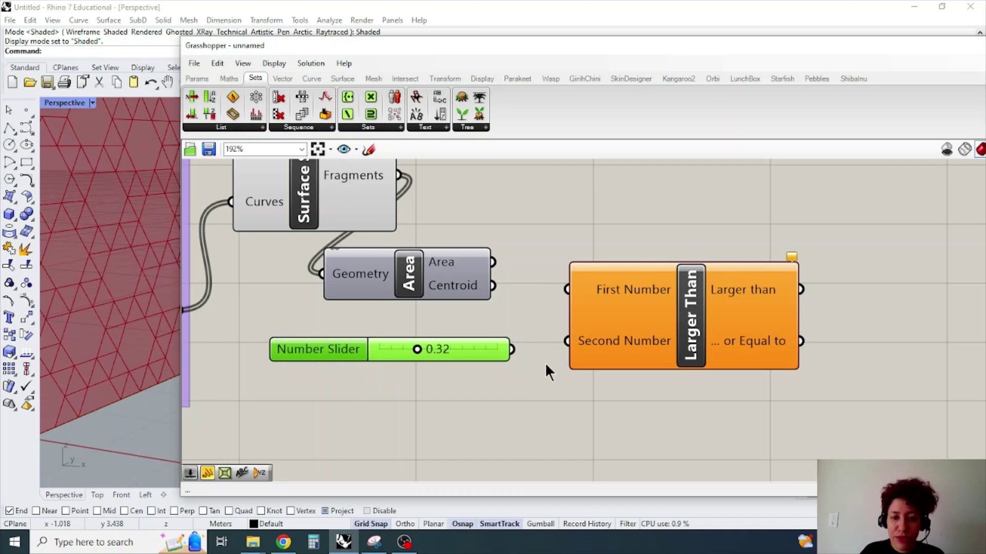
pyautogui.moveTo(514, 350); pyautogui.dragTo(567, 341)
pyautogui.moveTo(492, 262); pyautogui.dragTo(567, 290)
pyautogui.scroll(-2, 517, 339)
pyautogui.scroll(1, 537, 176)
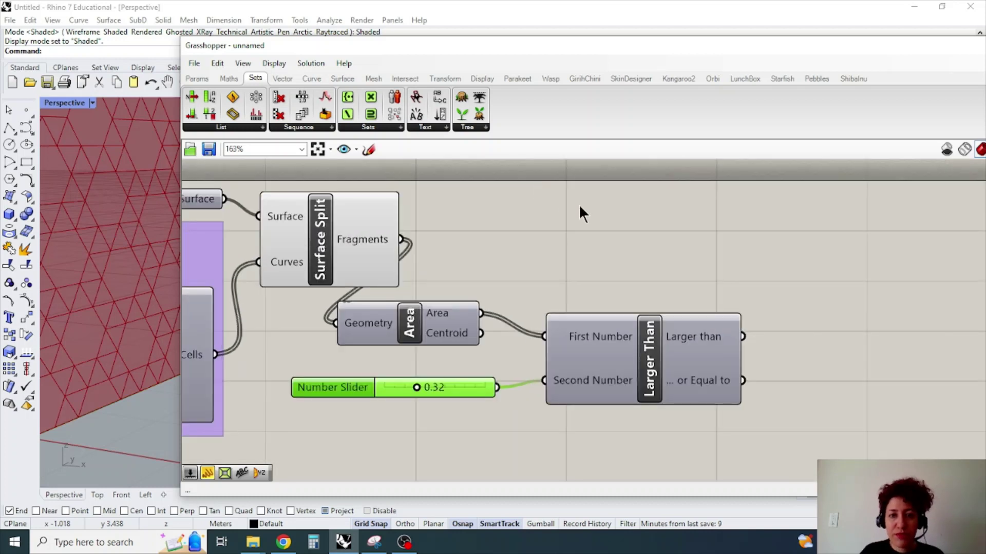
# - Add a Dispatch component taking the Surface Split fragments as List and Larger Than as pattern
pyautogui.doubleClick(674, 228)
pyautogui.write('dis')
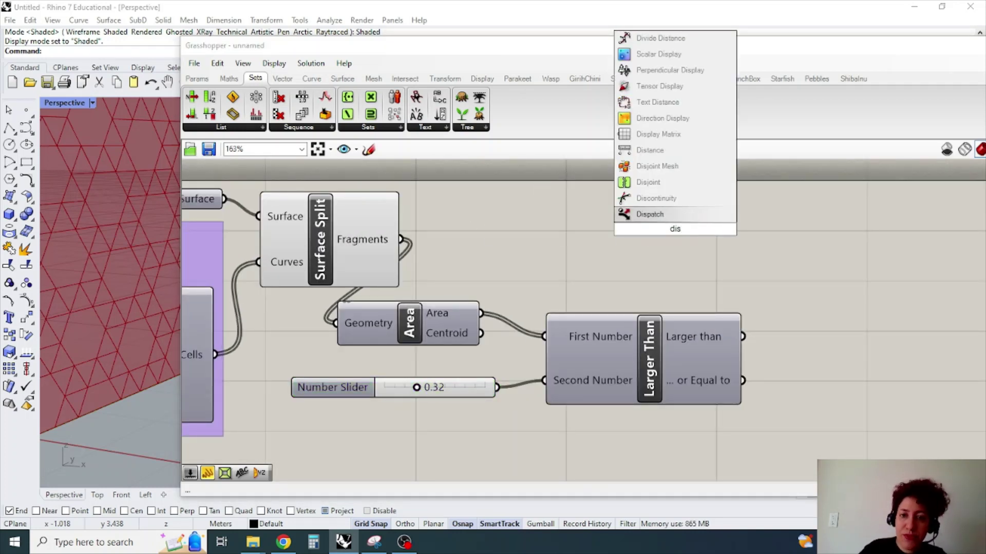
pyautogui.click(681, 212)
pyautogui.moveTo(689, 236); pyautogui.dragTo(890, 250)
pyautogui.moveTo(401, 239); pyautogui.dragTo(790, 230)
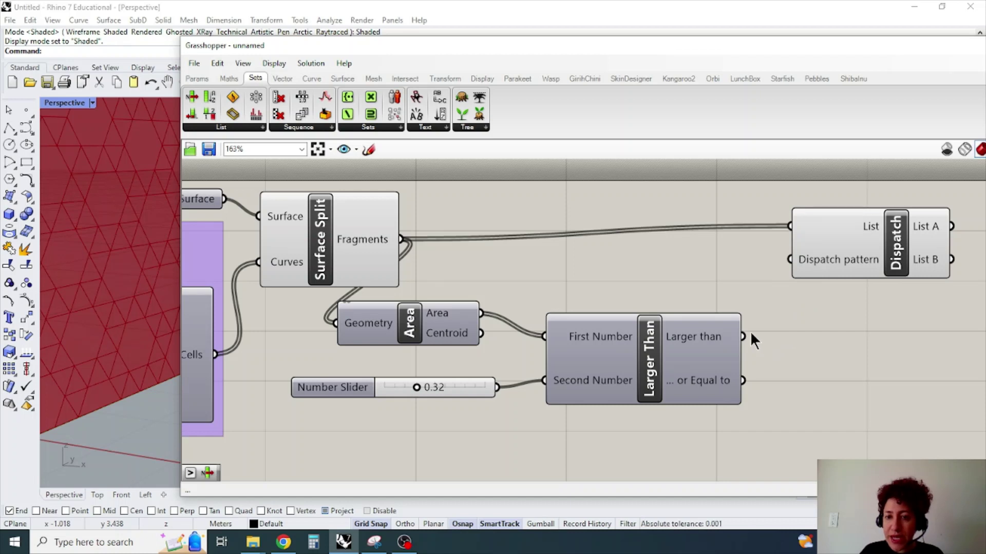
pyautogui.moveTo(743, 337); pyautogui.dragTo(790, 260)
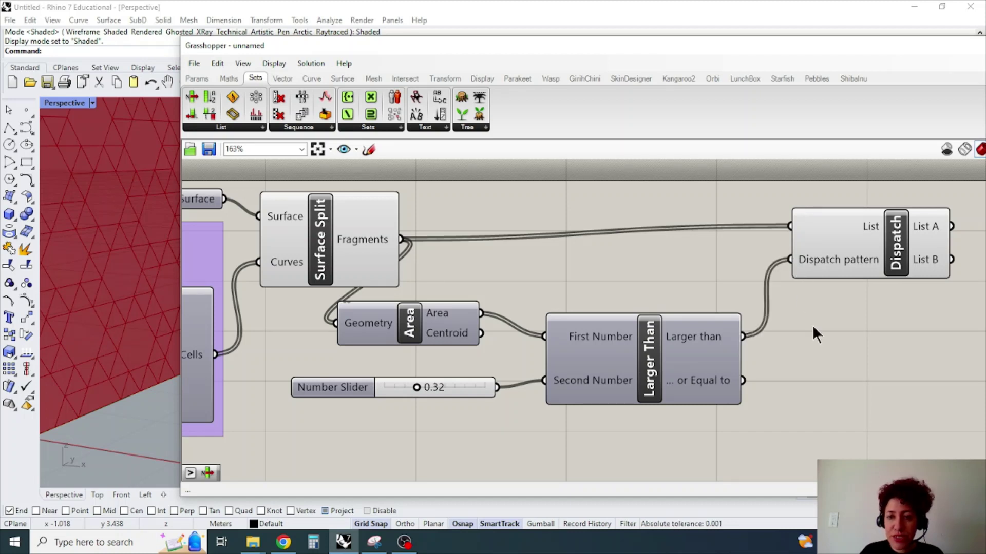
# - Hide Surface Split's preview and check Dispatch's List A and List B in a temporary Panel
pyautogui.rightClick(319, 229)
pyautogui.click(362, 252)
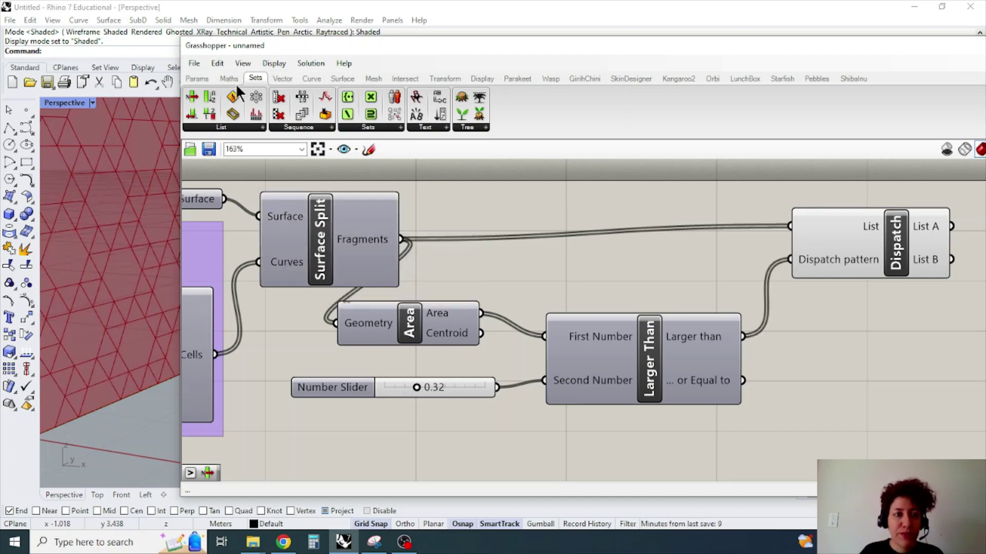
pyautogui.click(206, 78)
pyautogui.scroll(-1, 394, 251)
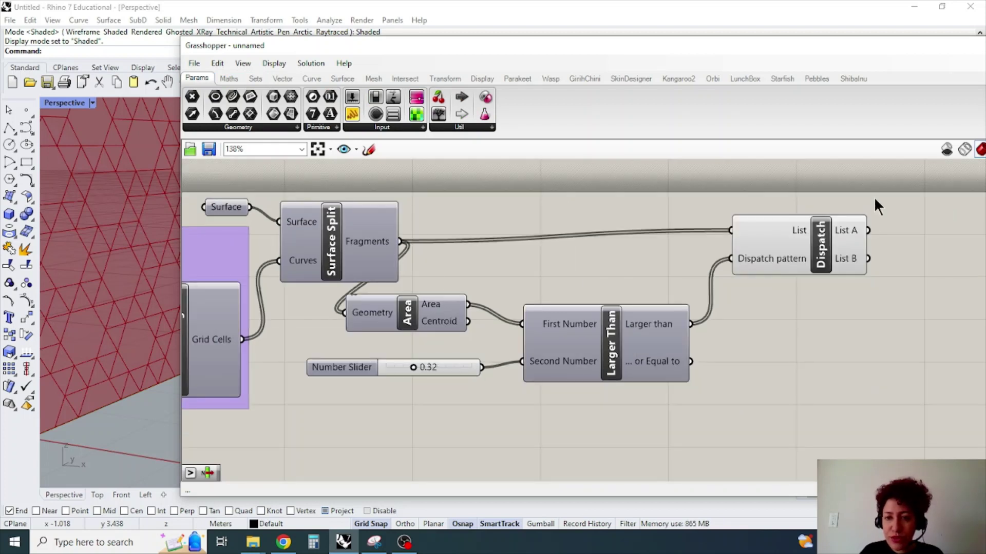
pyautogui.moveTo(370, 114); pyautogui.dragTo(836, 357)
pyautogui.moveTo(691, 324); pyautogui.dragTo(768, 354)
pyautogui.moveTo(901, 332)
pyautogui.mouseDown()
pyautogui.moveTo(899, 388)
pyautogui.moveTo(904, 325)
pyautogui.mouseUp()
pyautogui.moveTo(836, 328); pyautogui.dragTo(893, 315)
pyautogui.moveTo(868, 259); pyautogui.dragTo(852, 333)
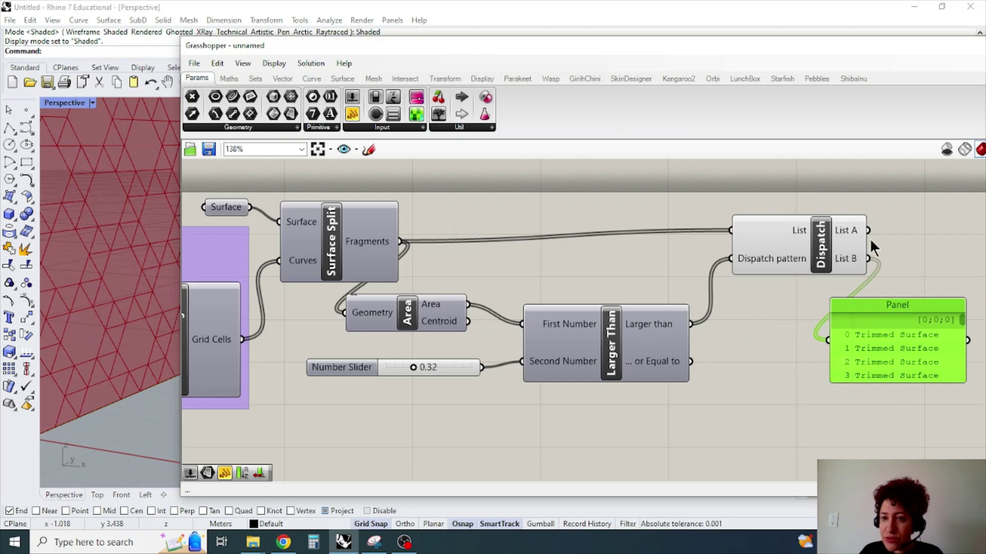
pyautogui.moveTo(855, 286); pyautogui.dragTo(878, 323)
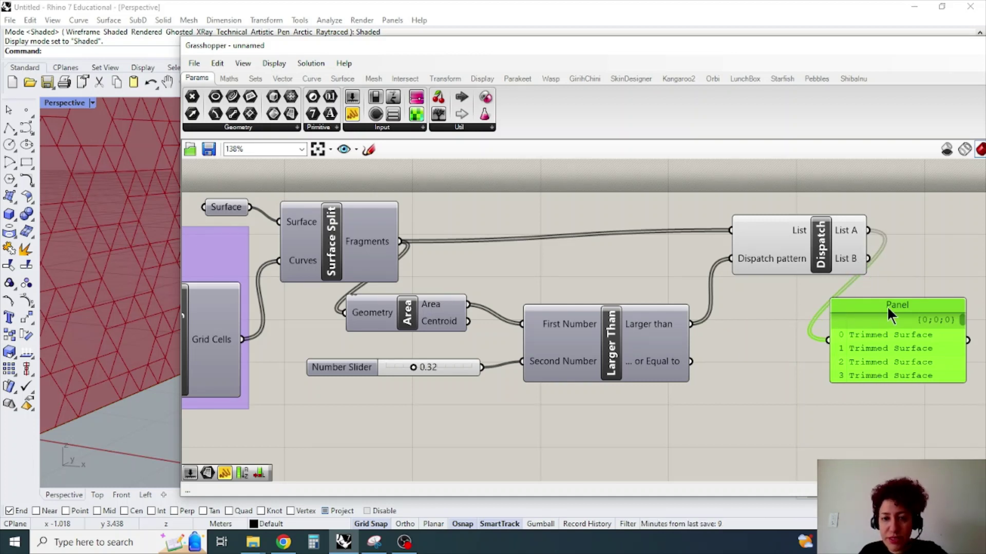
pyautogui.press('Delete')
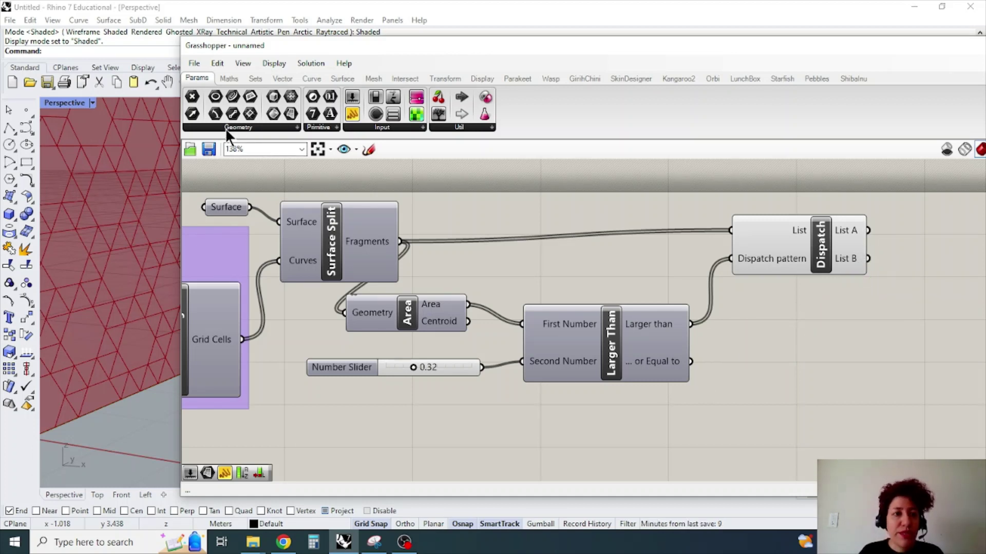
# - Add two Surface parameters receiving Dispatch's List A and List B
pyautogui.moveTo(312, 113); pyautogui.dragTo(867, 235)
pyautogui.scroll(1, 867, 235)
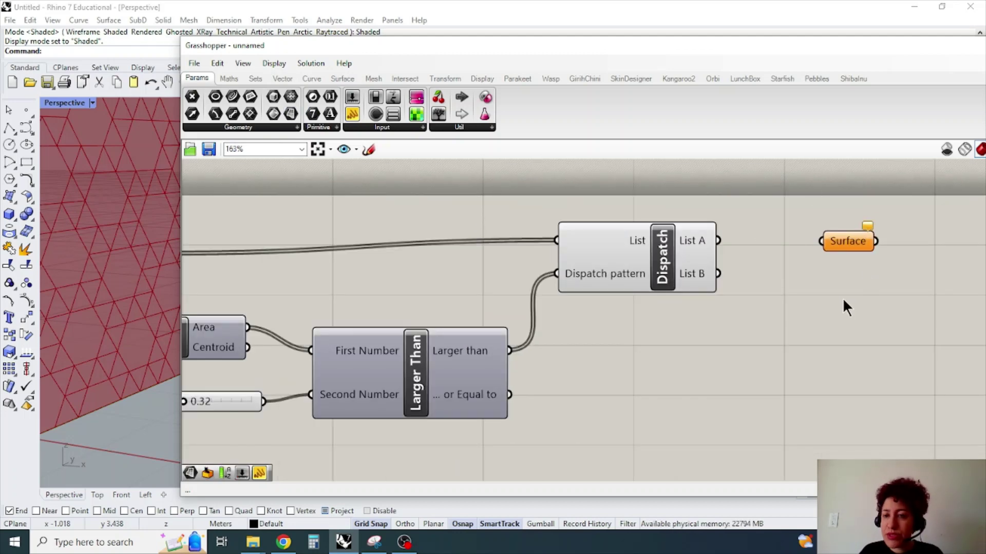
pyautogui.moveTo(294, 112); pyautogui.dragTo(846, 320)
pyautogui.moveTo(854, 247); pyautogui.dragTo(810, 251)
pyautogui.moveTo(719, 241); pyautogui.dragTo(781, 239)
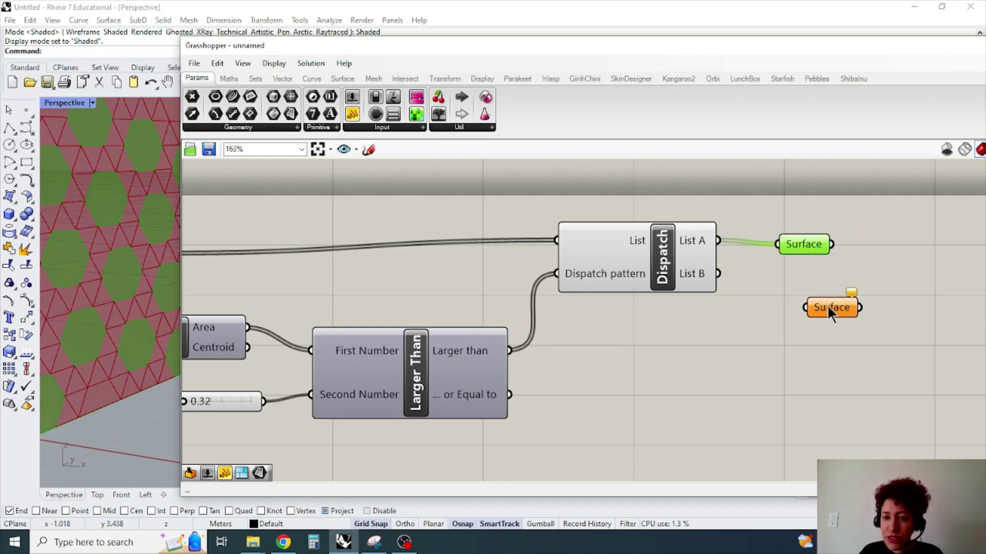
pyautogui.moveTo(828, 304); pyautogui.dragTo(789, 285)
pyautogui.moveTo(718, 274); pyautogui.dragTo(767, 287)
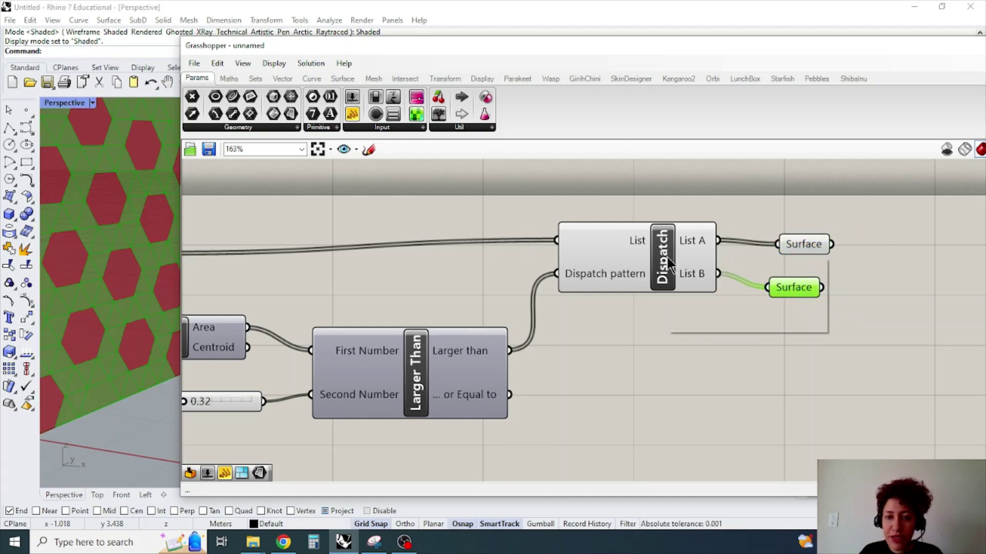
# - Hide Dispatch's preview and widen the Rhino viewport to view the List A surfaces
pyautogui.rightClick(682, 279)
pyautogui.click(694, 277)
pyautogui.scroll(-3, 577, 363)
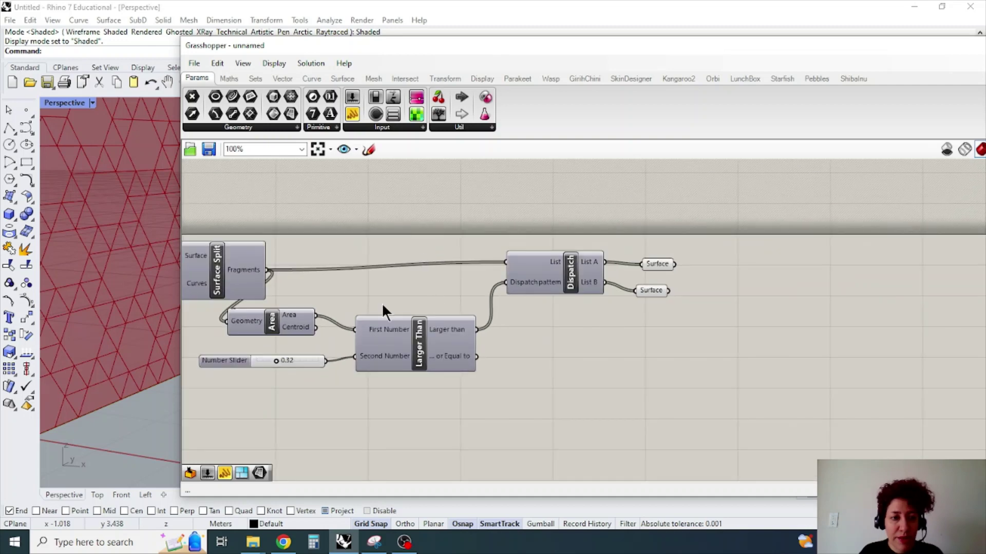
pyautogui.scroll(-3, 107, 306)
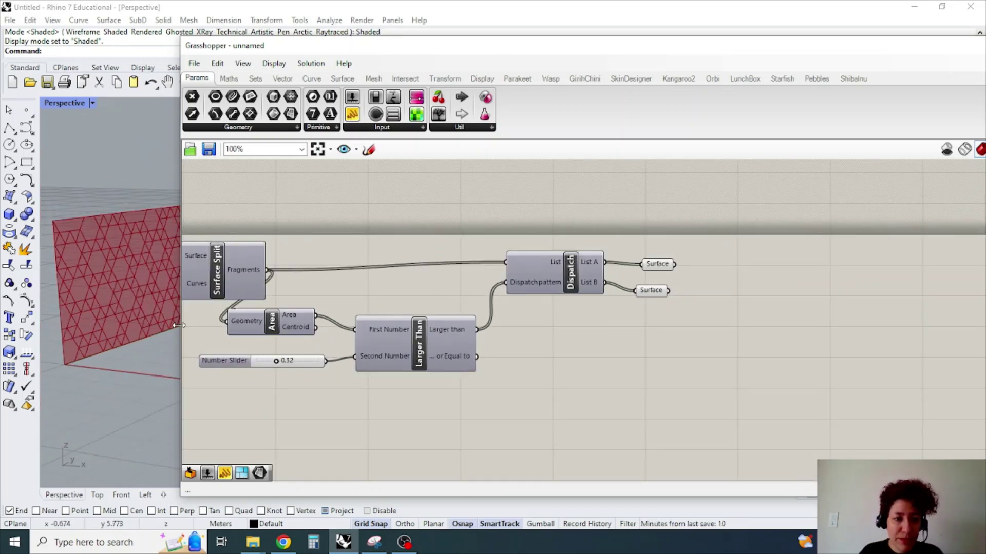
pyautogui.moveTo(178, 325); pyautogui.dragTo(371, 325)
pyautogui.scroll(3, 846, 337)
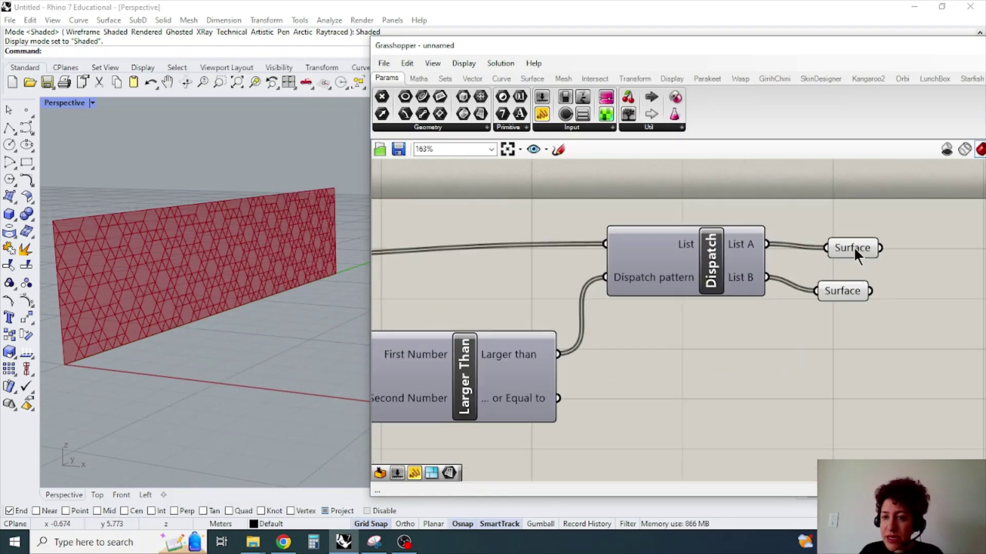
pyautogui.click(854, 247)
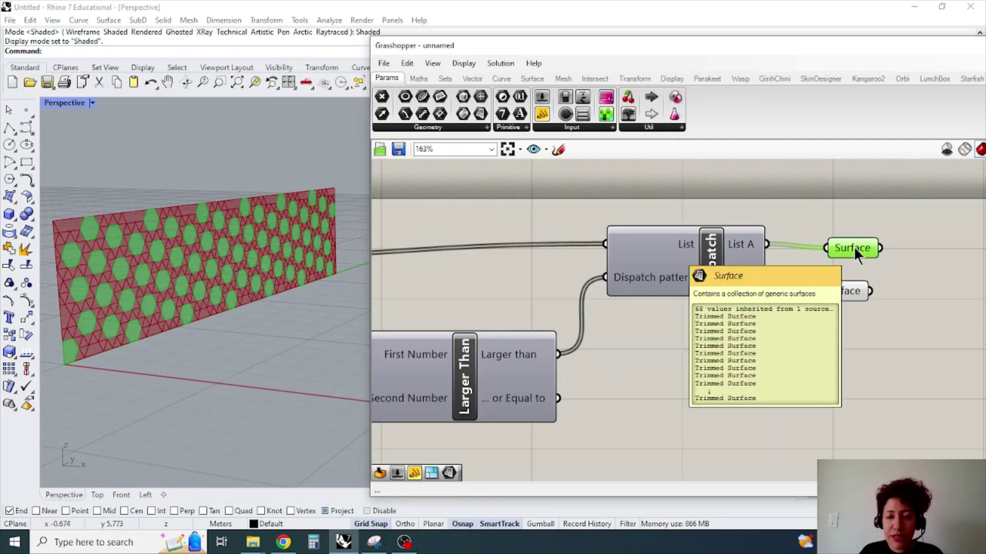
# - Turn off the preview of the List B Surface parameter
pyautogui.rightClick(848, 291)
pyautogui.click(873, 290)
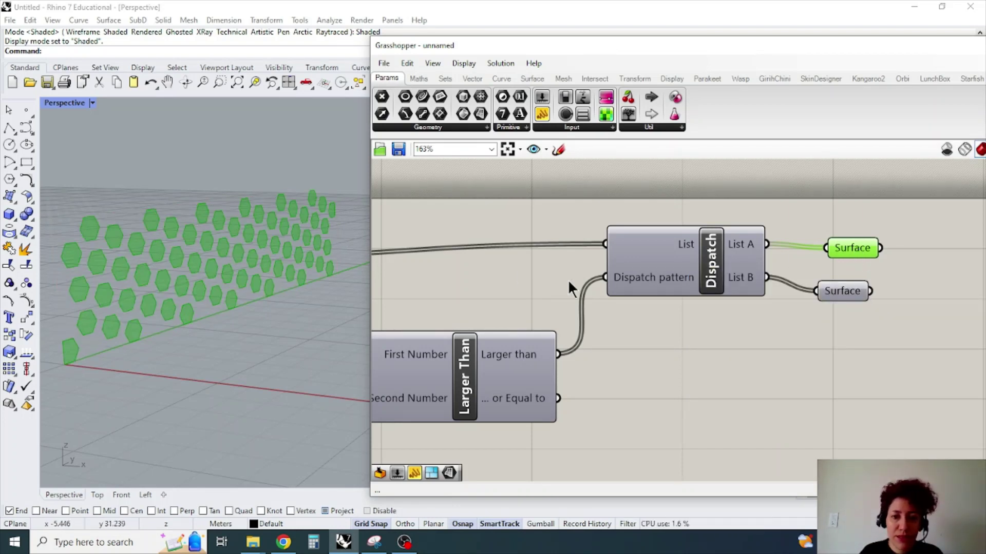
pyautogui.scroll(-3, 774, 303)
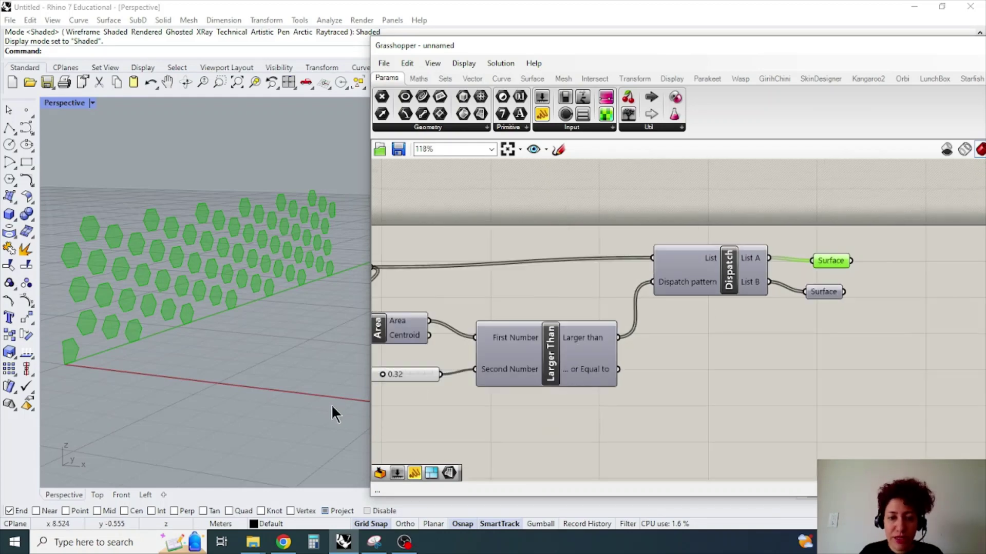
pyautogui.scroll(3, 331, 404)
pyautogui.scroll(2, 393, 372)
pyautogui.scroll(-5, 230, 239)
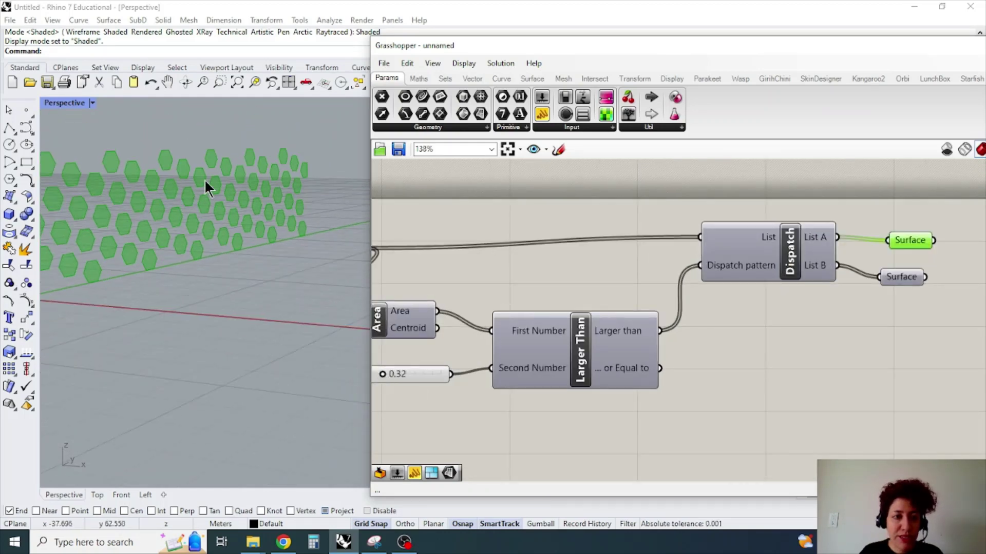
pyautogui.moveTo(581, 281); pyautogui.dragTo(463, 296, button='right')
pyautogui.scroll(3, 796, 248)
# - Compare both Surface parameters' previews, leaving only the green List A hexagons visible
pyautogui.rightClick(810, 248)
pyautogui.click(827, 270)
pyautogui.rightClick(795, 304)
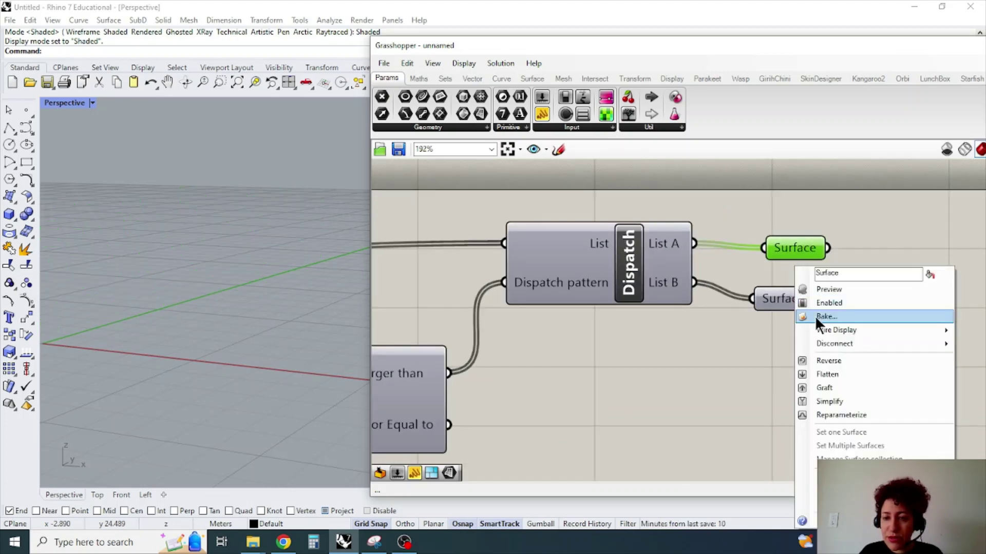
pyautogui.click(828, 286)
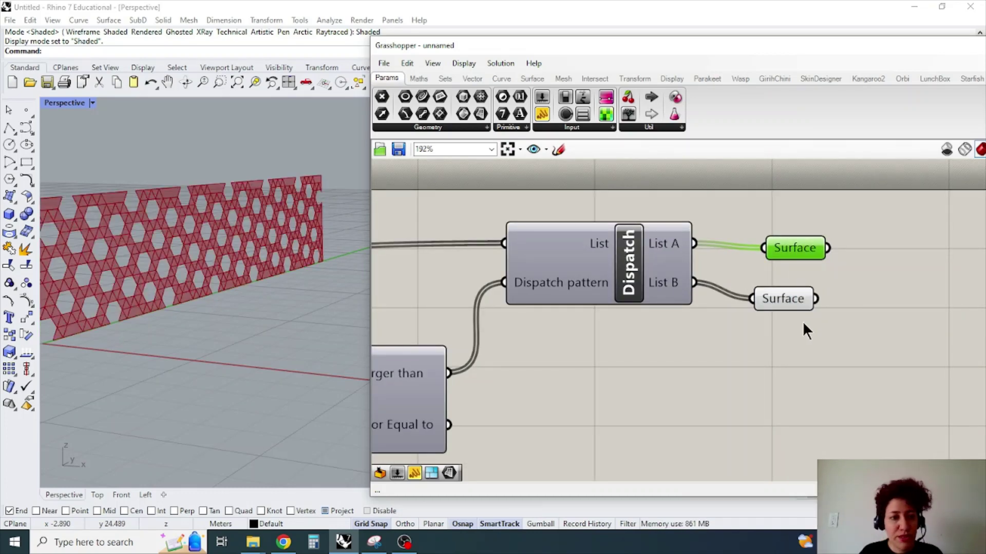
pyautogui.rightClick(789, 297)
pyautogui.click(819, 291)
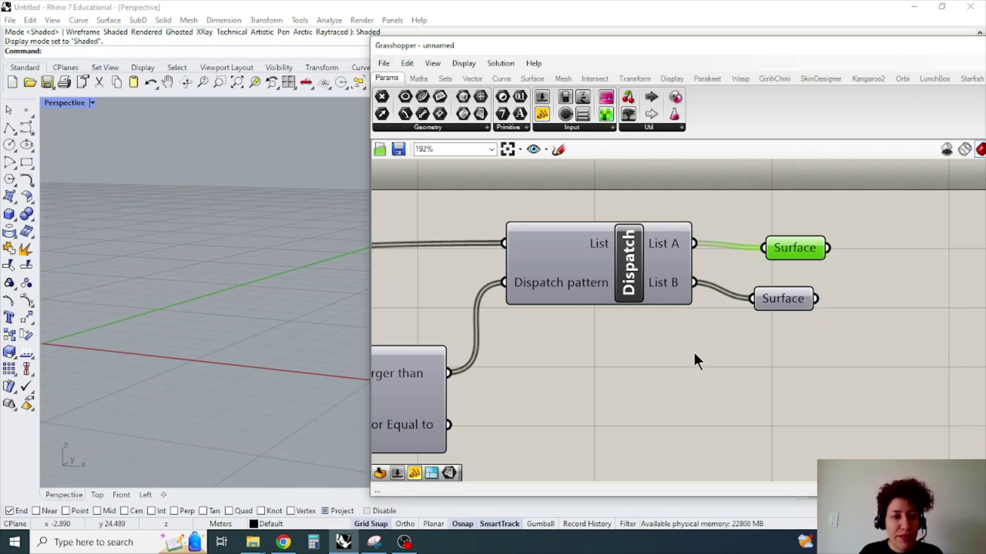
pyautogui.rightClick(790, 258)
pyautogui.click(815, 272)
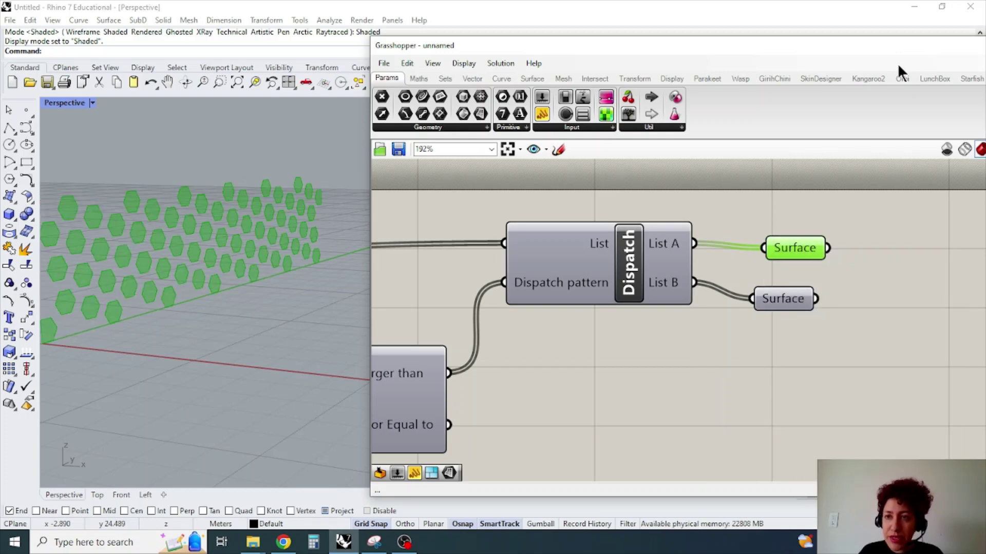
pyautogui.moveTo(872, 47); pyautogui.dragTo(835, 52)
# - Maximize Grasshopper and turn the List B Surface parameter's preview back on
pyautogui.click(919, 40)
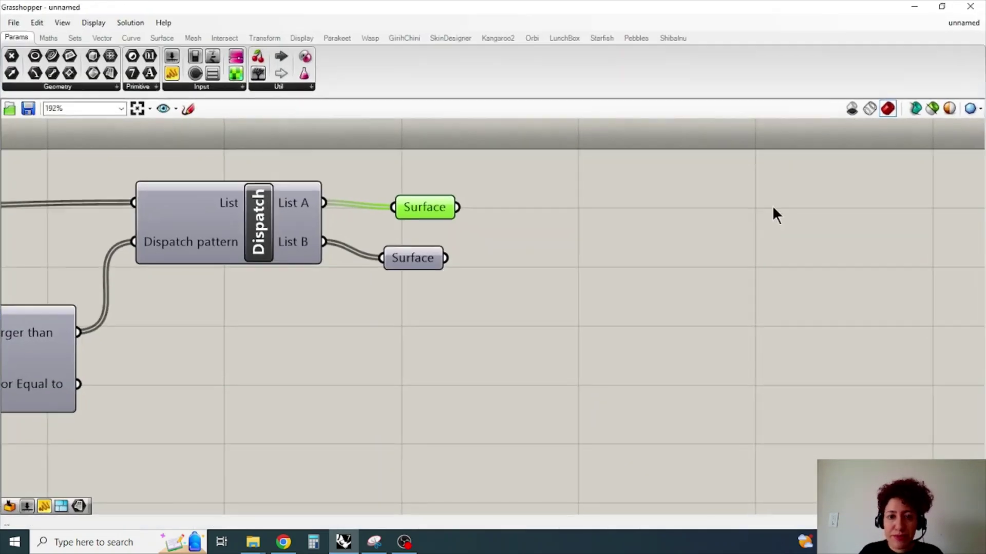
pyautogui.scroll(-3, 772, 227)
pyautogui.scroll(2, 435, 248)
pyautogui.rightClick(664, 258)
pyautogui.click(690, 281)
pyautogui.scroll(-2, 637, 324)
pyautogui.scroll(1, 174, 277)
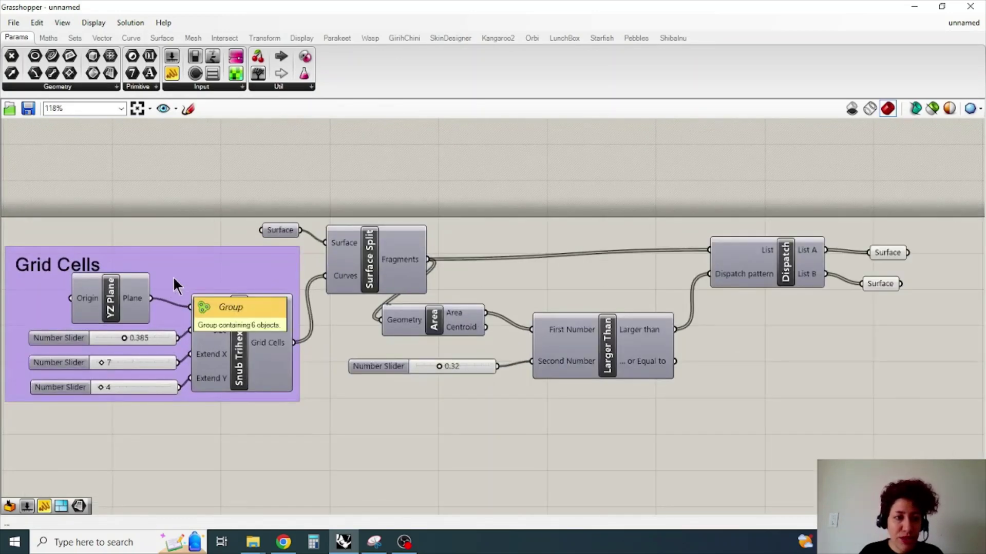
# - Reposition the Grid Cells group, Number Slider, Area, Larger Than and Surface Split
pyautogui.moveTo(156, 264); pyautogui.dragTo(161, 250)
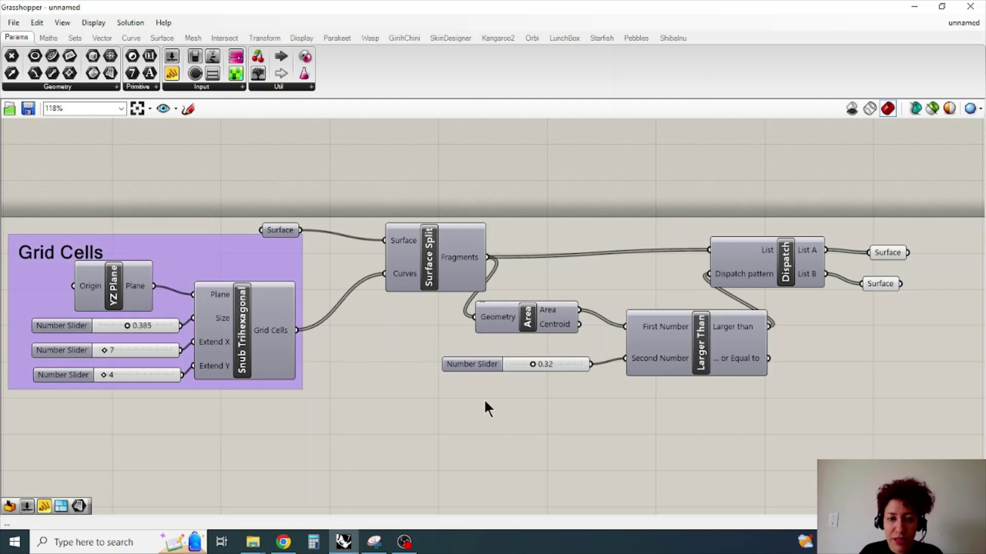
pyautogui.moveTo(477, 364); pyautogui.dragTo(402, 355)
pyautogui.moveTo(507, 322); pyautogui.dragTo(553, 284)
pyautogui.moveTo(718, 349); pyautogui.dragTo(636, 345)
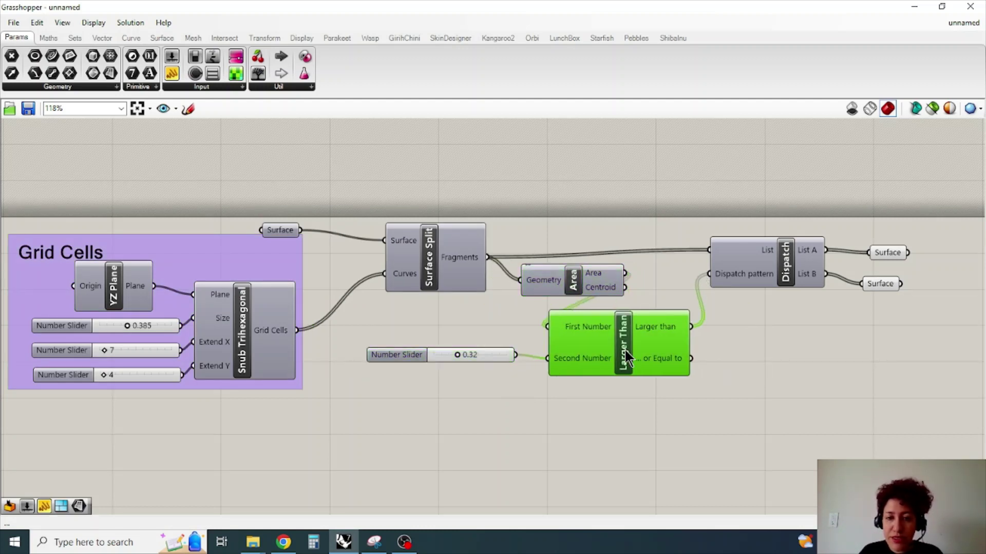
pyautogui.click(615, 411)
pyautogui.moveTo(434, 282); pyautogui.dragTo(448, 299)
# - Line up the Surface input, Dispatch and the output Surface parameters beside Surface Split
pyautogui.moveTo(273, 228); pyautogui.dragTo(349, 258)
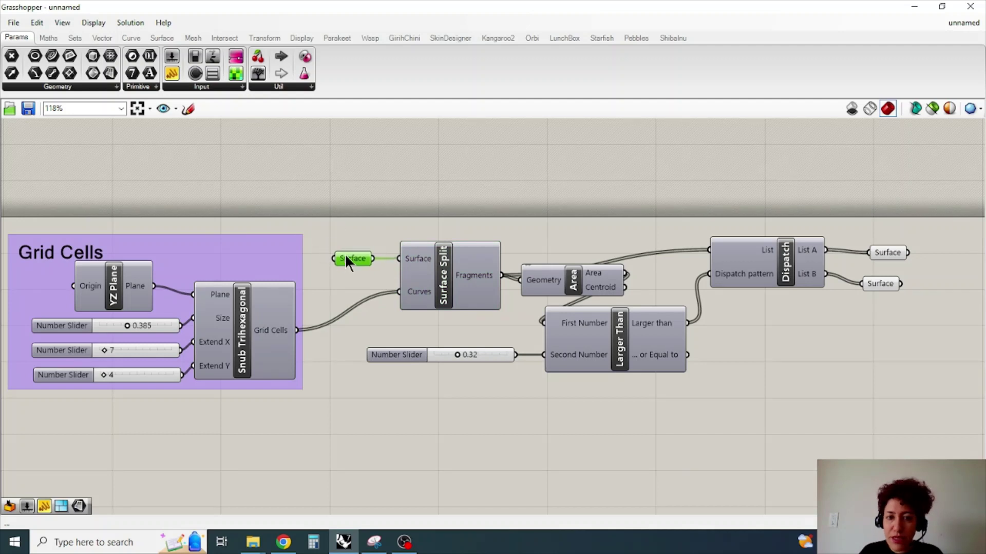
pyautogui.moveTo(768, 260); pyautogui.dragTo(734, 270)
pyautogui.moveTo(891, 252); pyautogui.dragTo(828, 260)
pyautogui.click(827, 319)
pyautogui.scroll(1, 828, 319)
pyautogui.scroll(1, 860, 308)
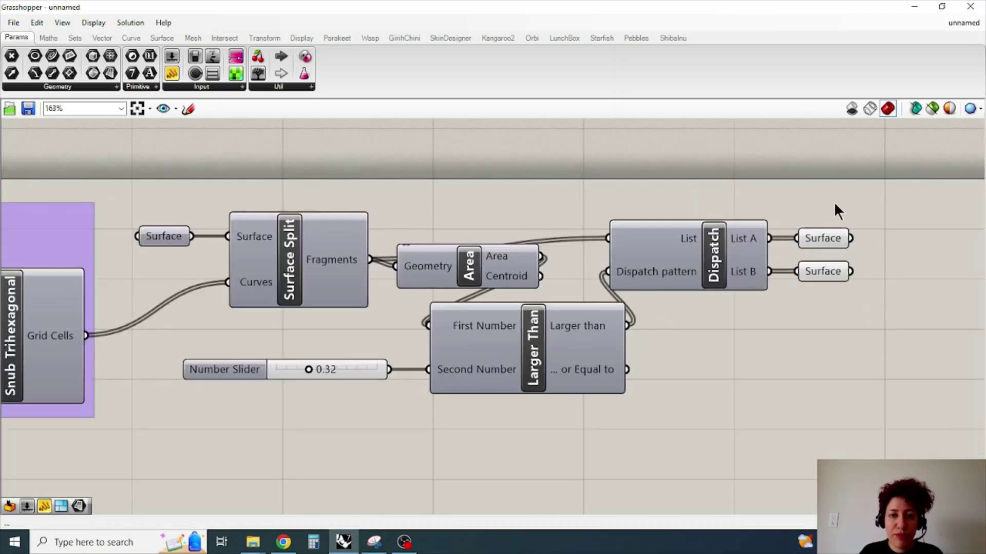
pyautogui.doubleClick(509, 215)
pyautogui.write('sc')
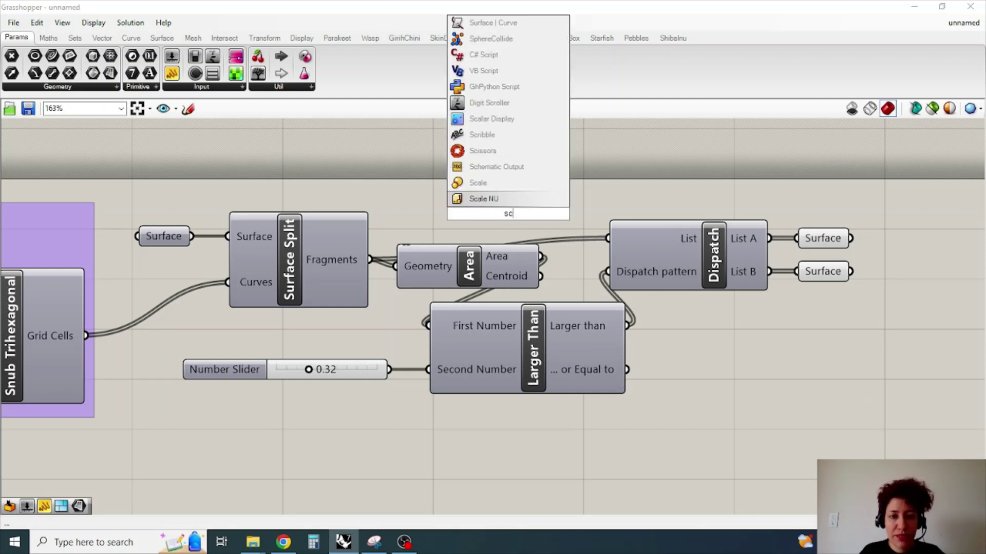
pyautogui.write('r')
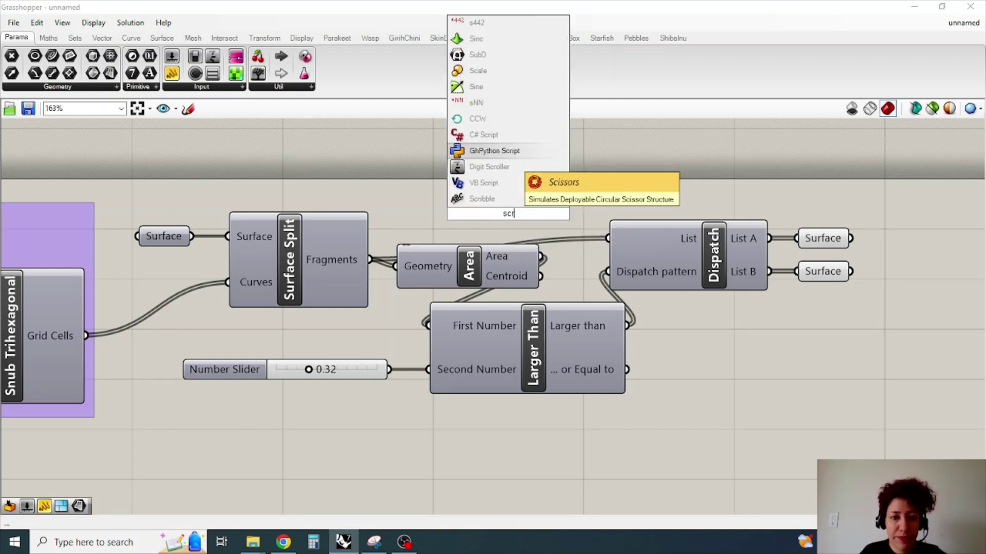
# - Add a Scribble note reading 'Split Surfaces'
pyautogui.click(498, 191)
pyautogui.doubleClick(503, 212)
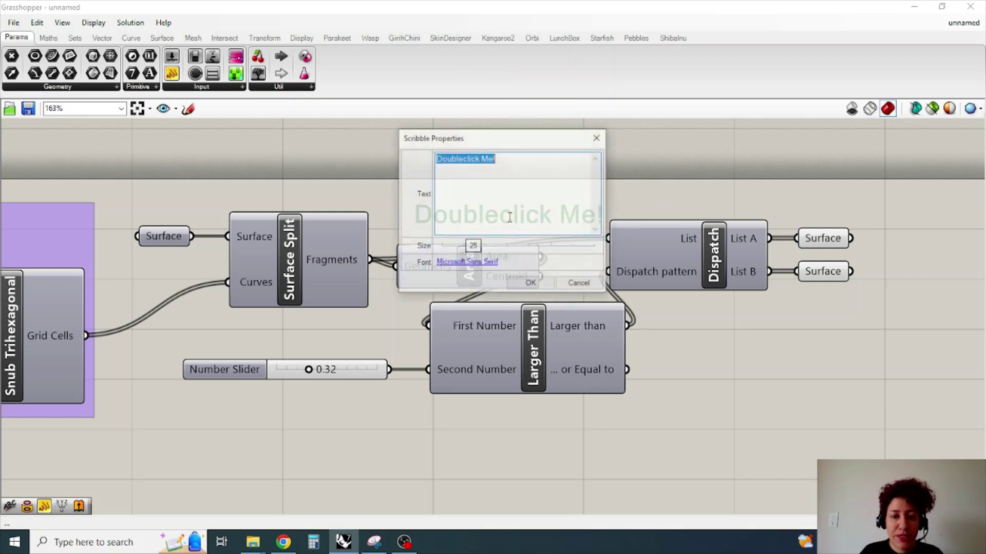
pyautogui.write('Spli')
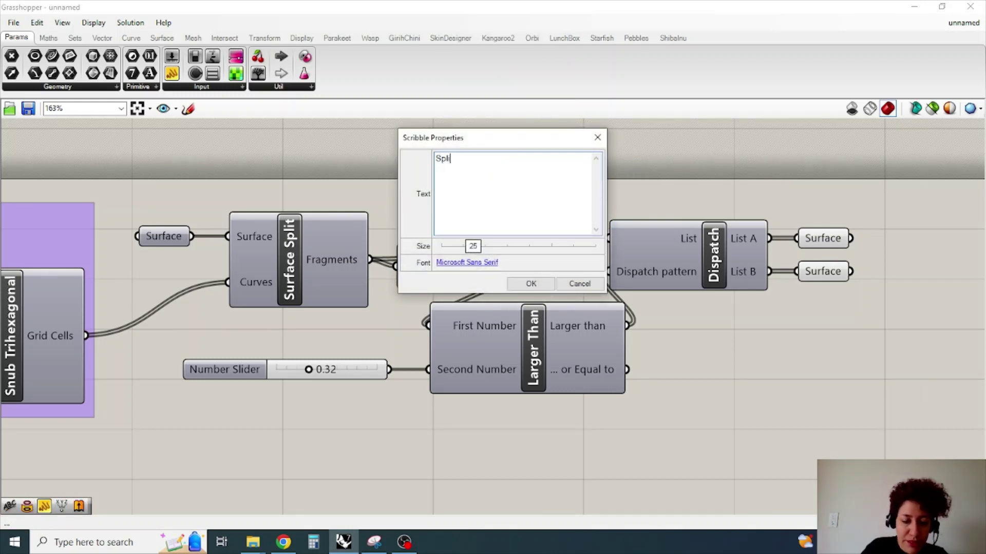
pyautogui.write('t Sur')
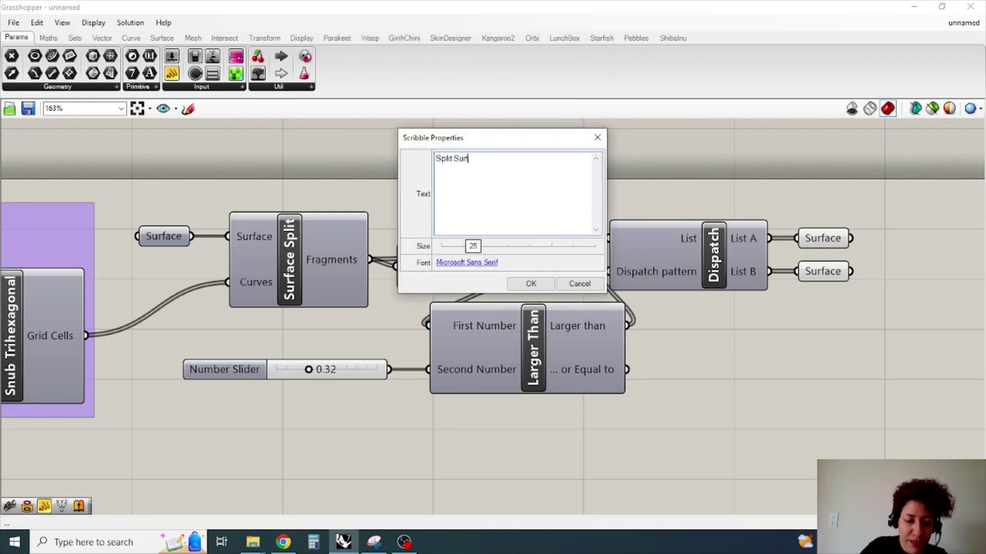
pyautogui.write('faces')
pyautogui.click(549, 284)
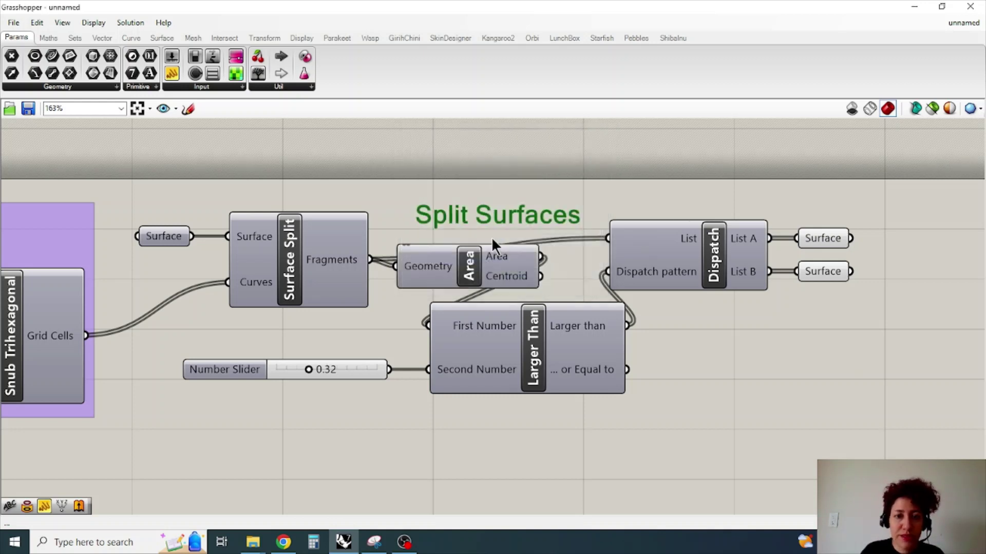
# - Group the split-surface components together under the scribble and review the Rhino viewport
pyautogui.moveTo(892, 445); pyautogui.dragTo(130, 177)
pyautogui.rightClick(257, 196)
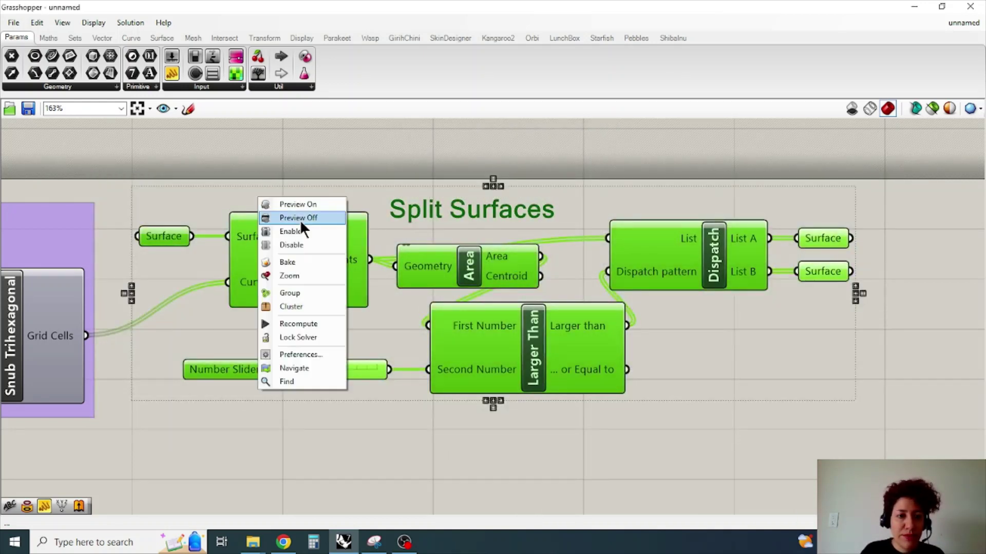
pyautogui.click(318, 292)
pyautogui.click(786, 450)
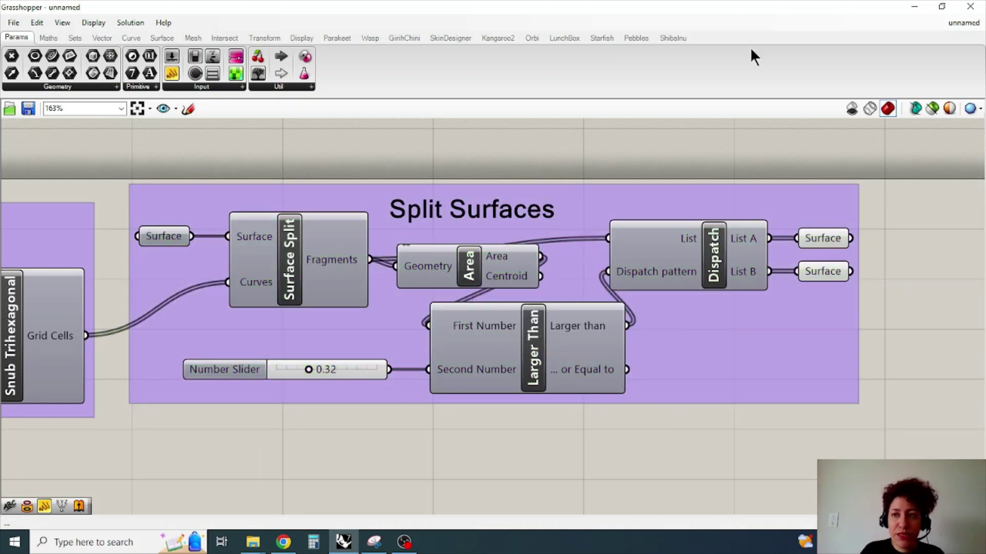
pyautogui.click(943, 6)
pyautogui.scroll(3, 91, 302)
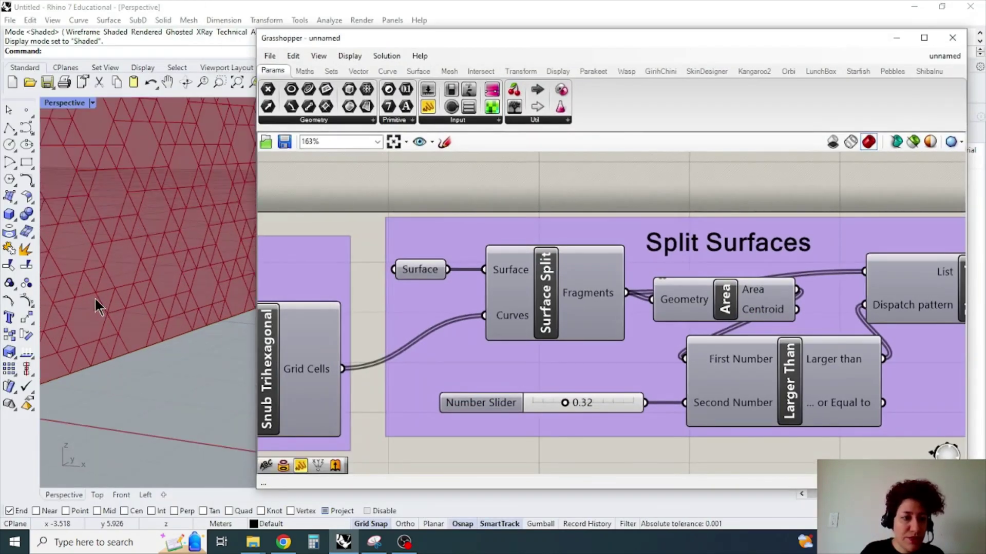
pyautogui.scroll(-2, 516, 266)
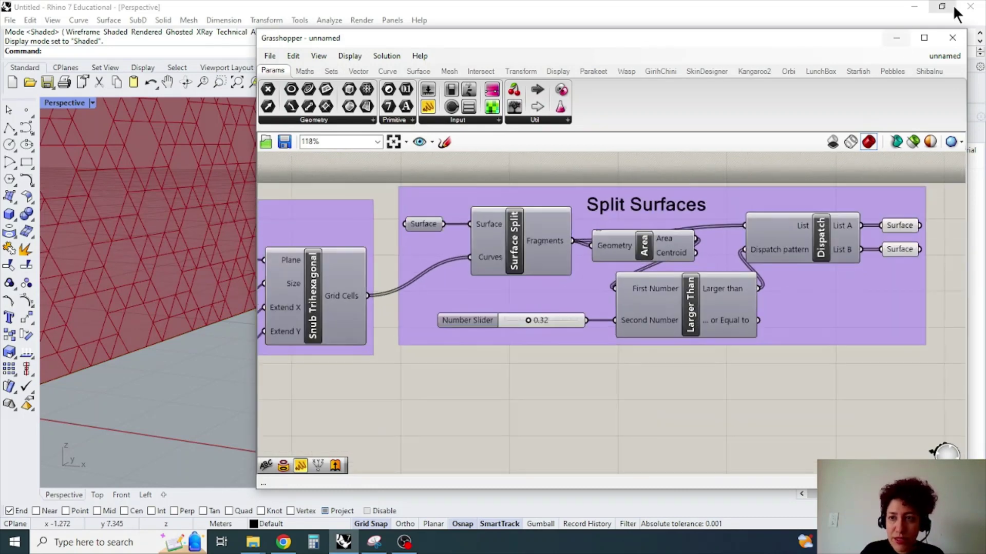
pyautogui.click(924, 37)
pyautogui.scroll(2, 279, 203)
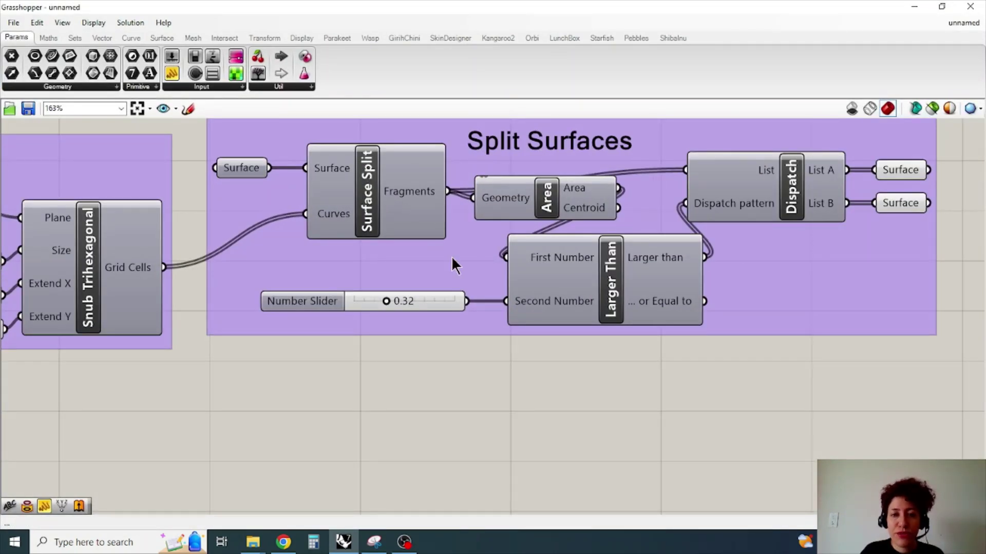
# - Add a Brep Edges component fed by the Surface Split fragments and preview its edges
pyautogui.doubleClick(517, 360)
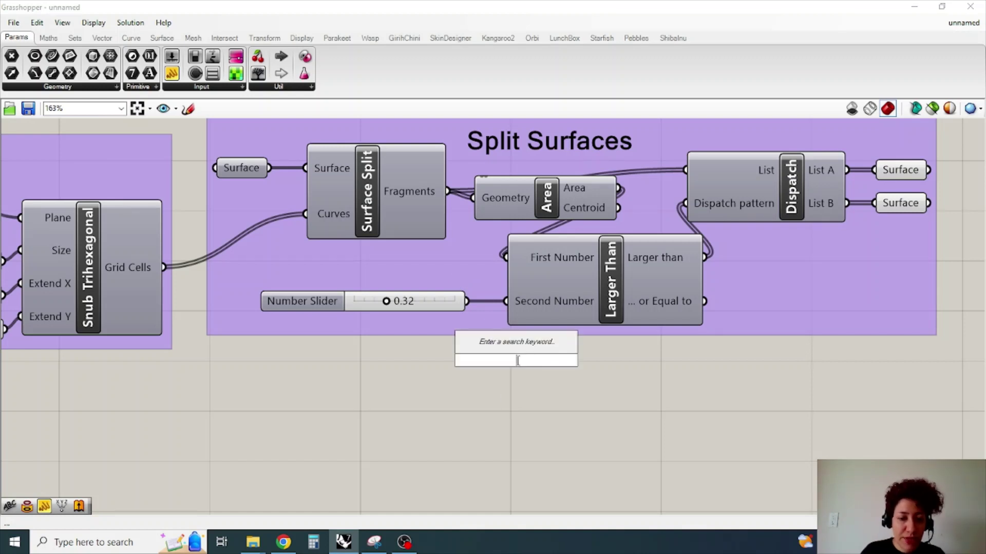
pyautogui.write('brep ed')
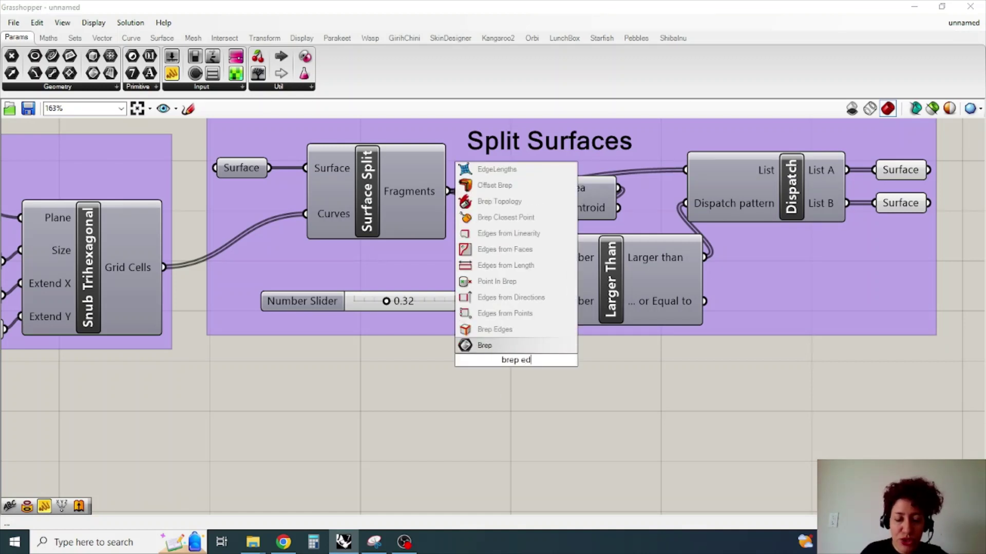
pyautogui.write('ge')
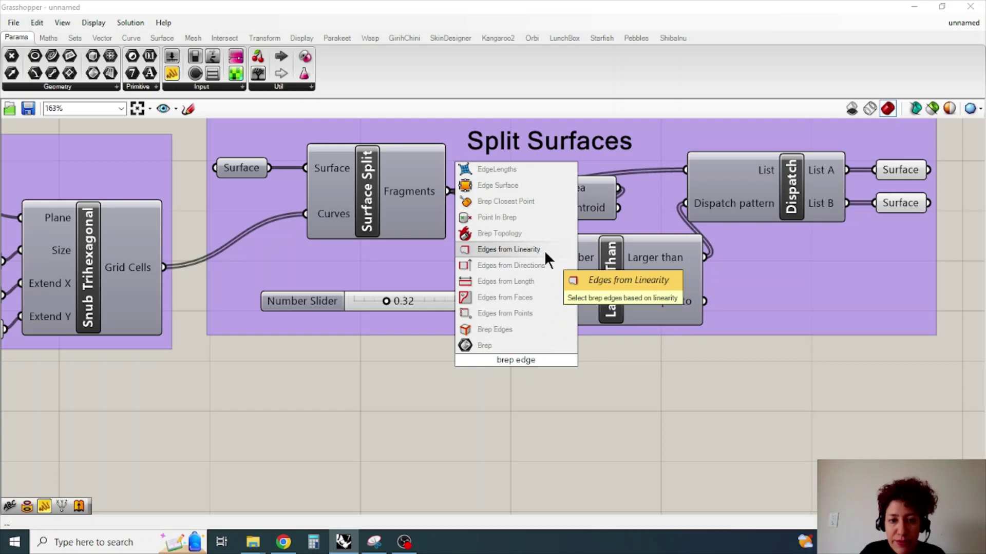
pyautogui.click(519, 329)
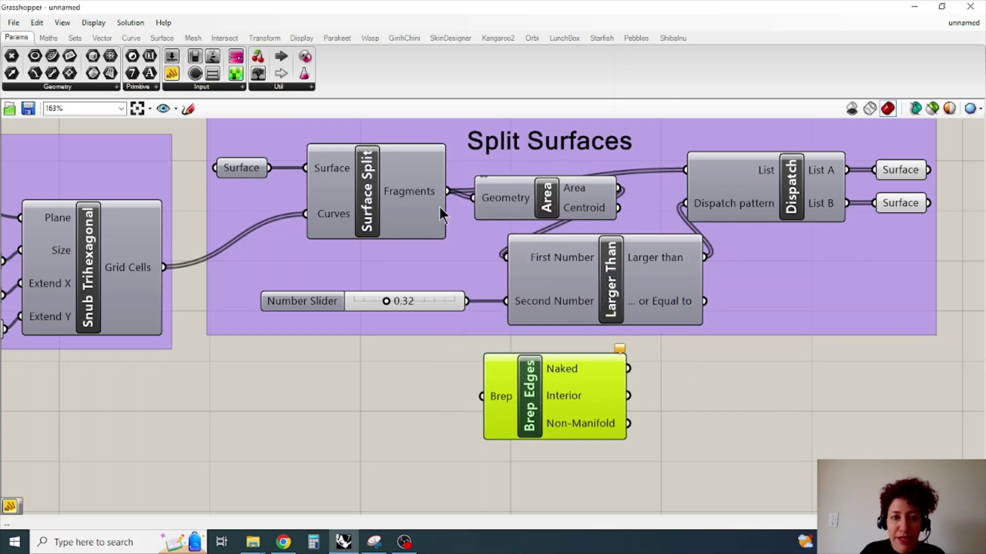
pyautogui.moveTo(447, 192); pyautogui.dragTo(481, 397)
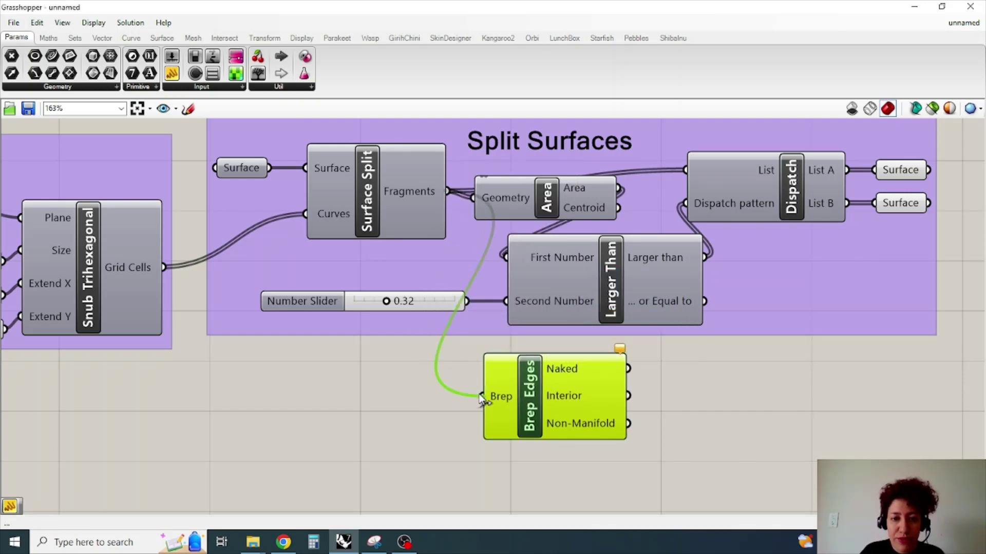
pyautogui.click(942, 7)
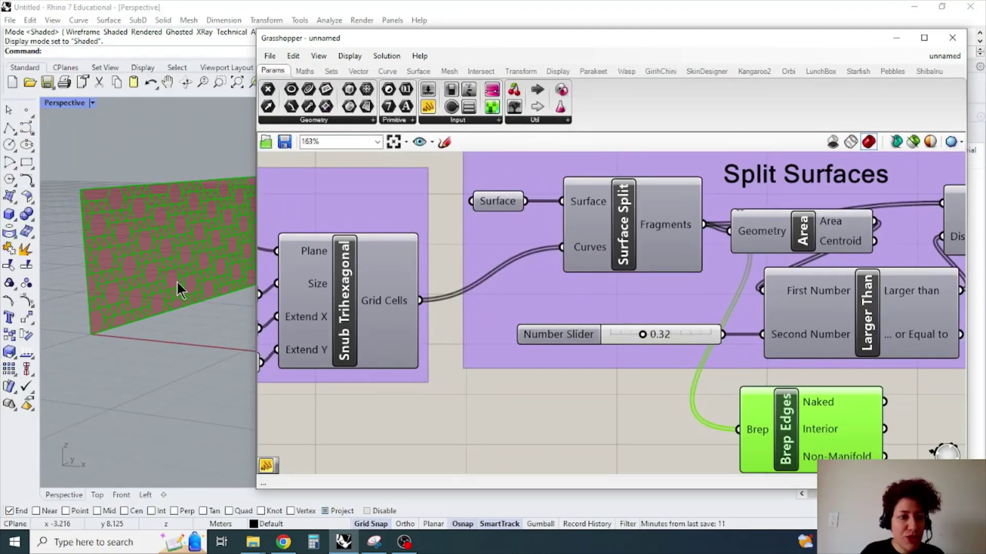
pyautogui.scroll(3, 178, 290)
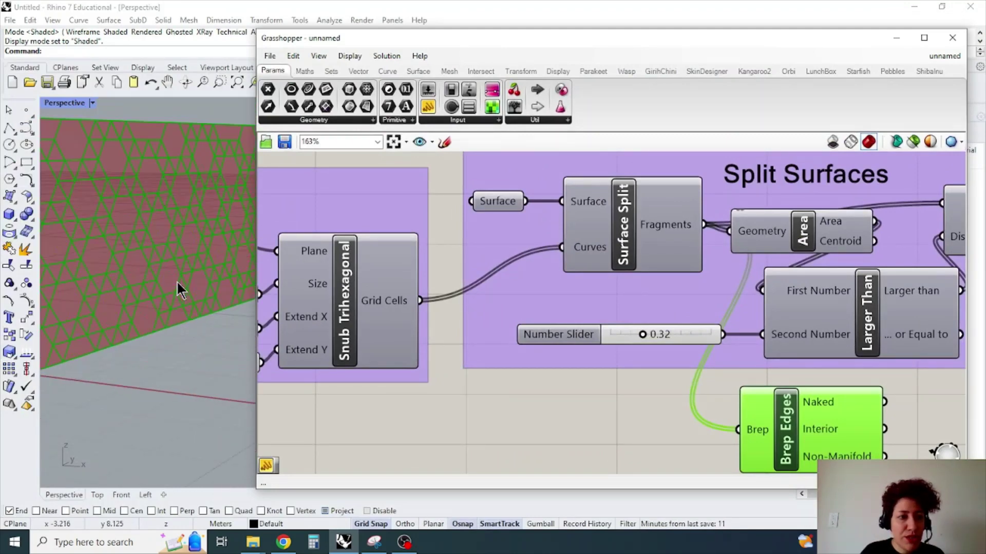
pyautogui.click(651, 418)
pyautogui.click(812, 423)
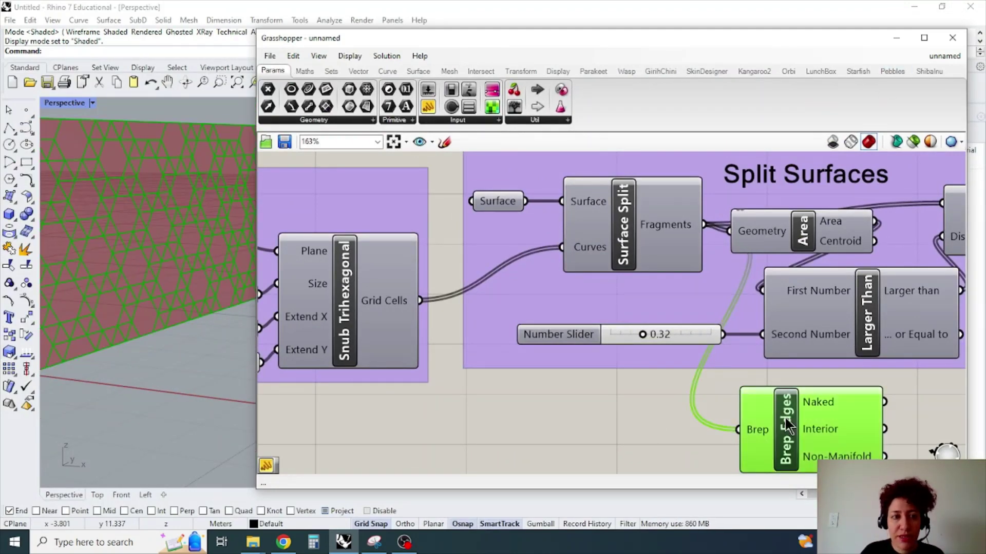
pyautogui.click(925, 38)
# - Flatten the Naked edges output after inspecting it in a temporary Panel
pyautogui.moveTo(396, 200); pyautogui.dragTo(311, 214, button='right')
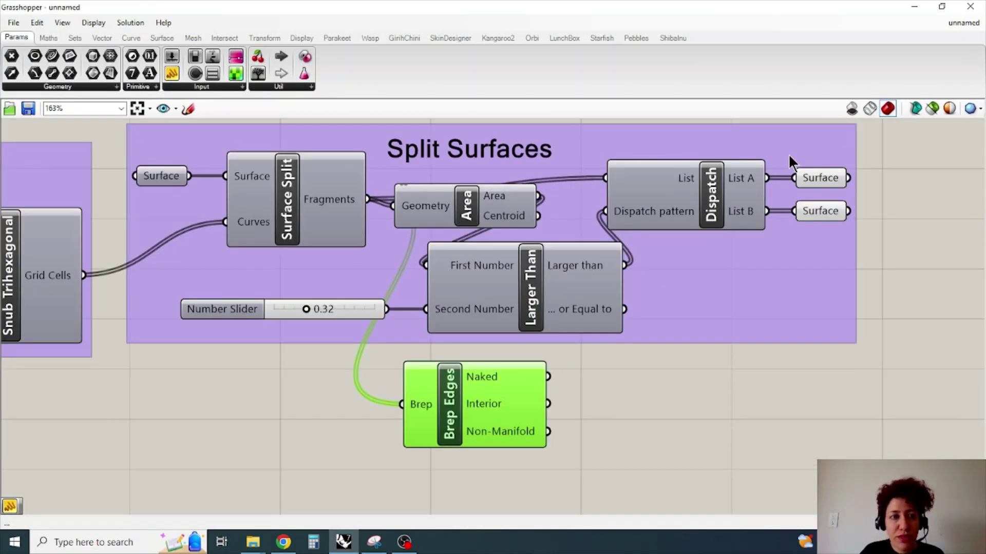
pyautogui.scroll(1, 788, 153)
pyautogui.click(876, 210)
pyautogui.moveTo(172, 73); pyautogui.dragTo(695, 427)
pyautogui.moveTo(506, 416); pyautogui.dragTo(599, 426)
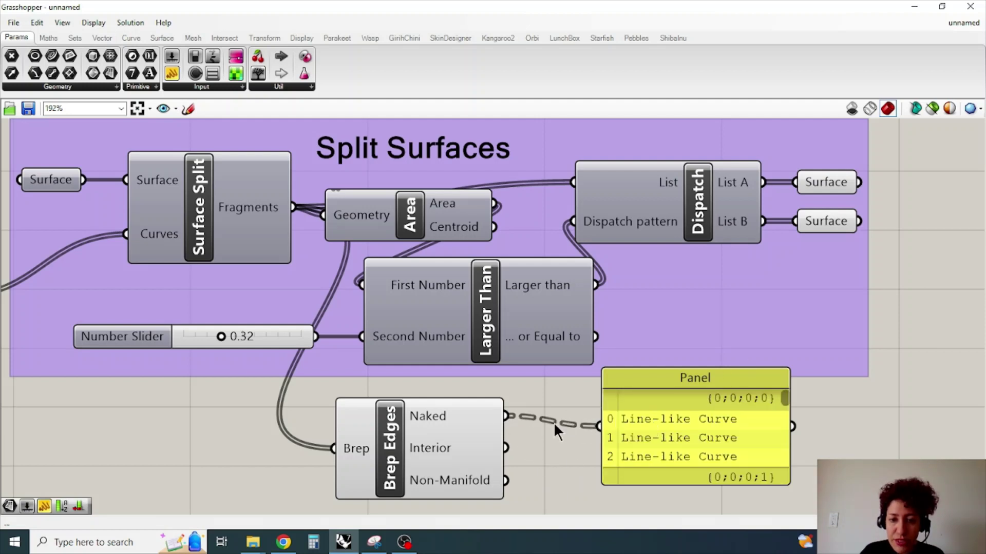
pyautogui.rightClick(435, 413)
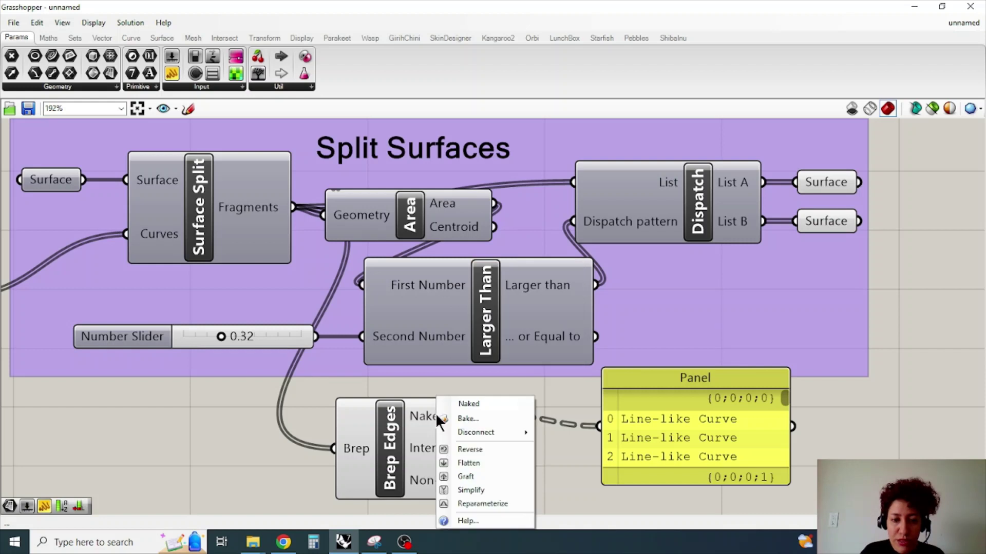
pyautogui.click(464, 462)
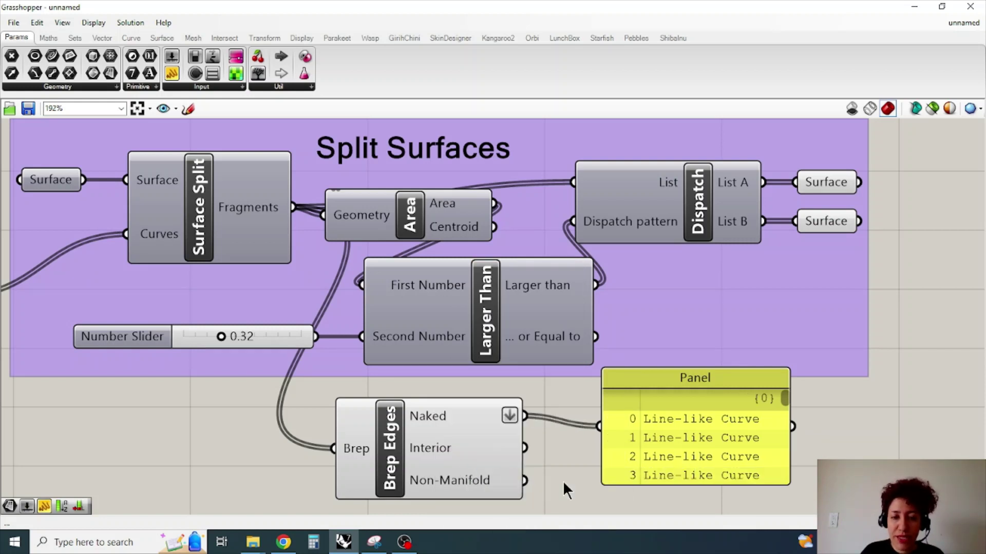
pyautogui.click(615, 411)
pyautogui.press('Delete')
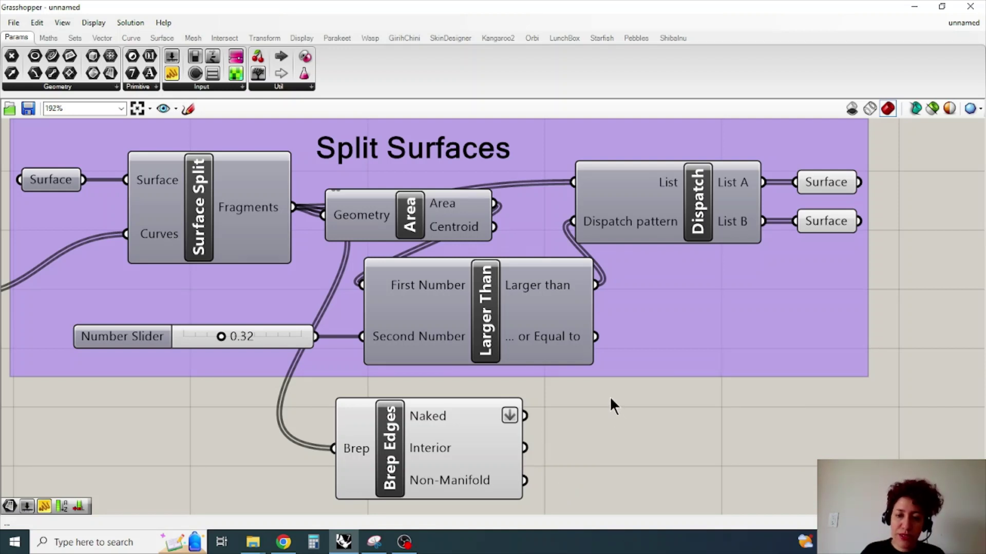
# - Add a Pipe component on the naked edges with a 0.03 slider as Radius
pyautogui.doubleClick(609, 396)
pyautogui.write('pipe')
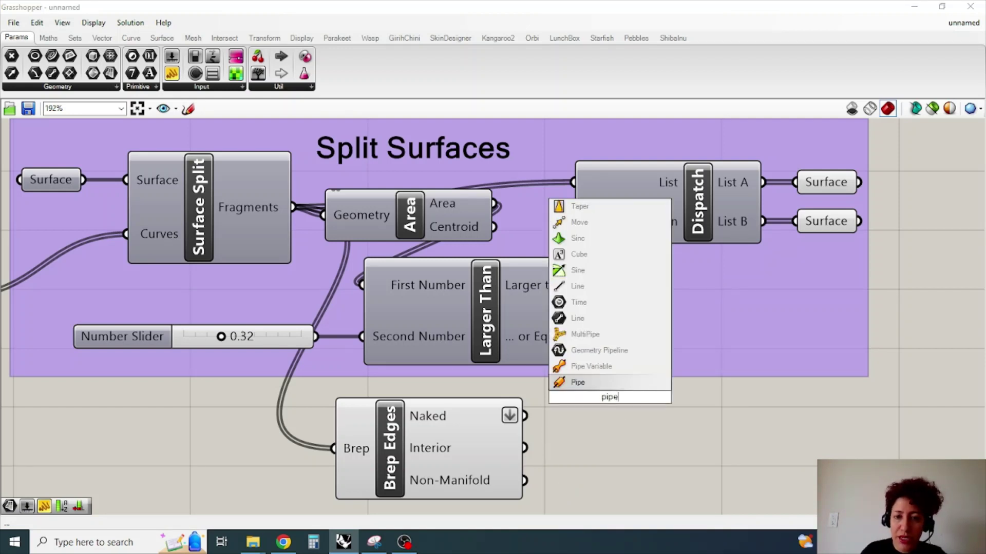
pyautogui.click(629, 383)
pyautogui.moveTo(612, 402); pyautogui.dragTo(843, 442)
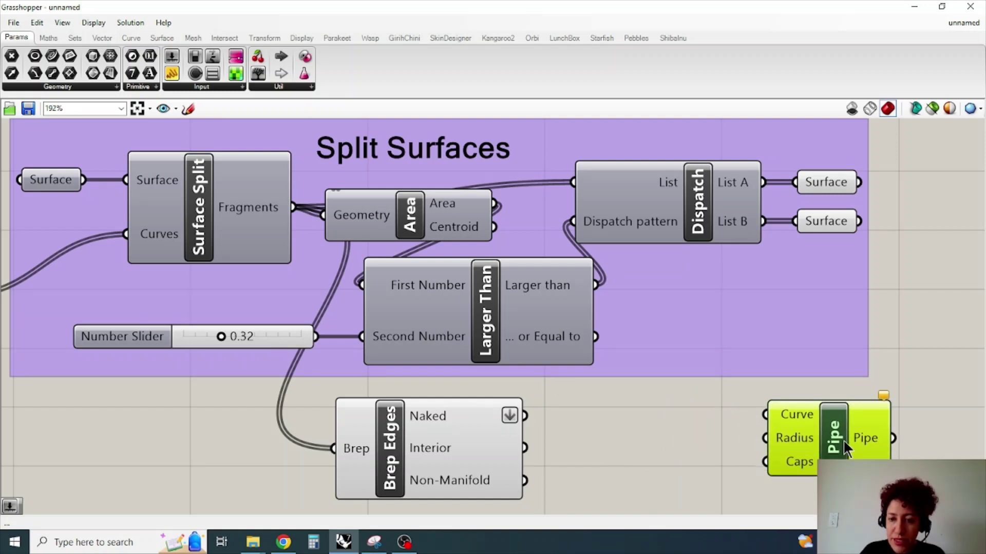
pyautogui.doubleClick(662, 467)
pyautogui.write('0.0')
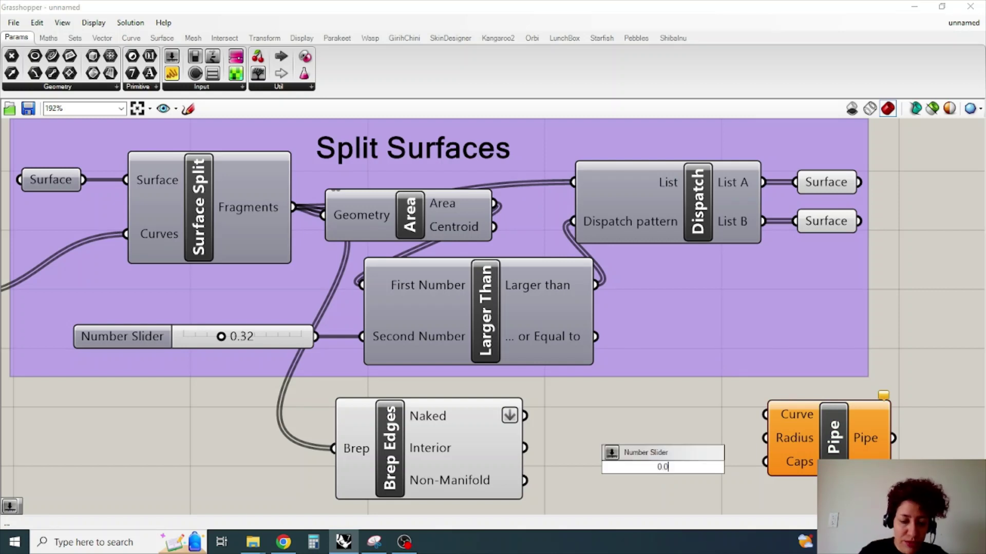
pyautogui.write('3')
pyautogui.press('Return')
pyautogui.moveTo(829, 447); pyautogui.dragTo(882, 448)
pyautogui.moveTo(786, 467); pyautogui.dragTo(815, 435)
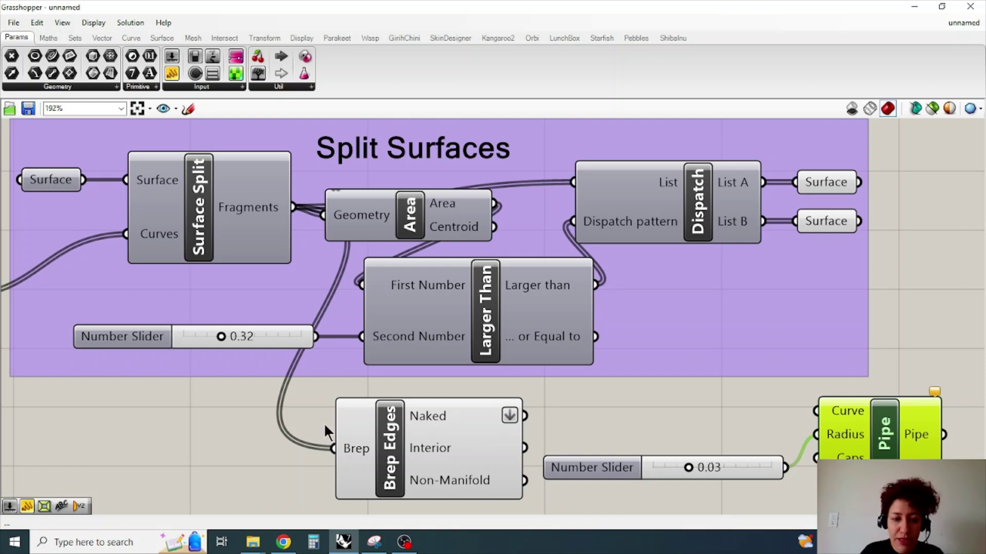
pyautogui.moveTo(525, 416); pyautogui.dragTo(816, 410)
# - Flatten the Pipe output after checking it in a Panel, and tidy the Pipe placement
pyautogui.moveTo(532, 395); pyautogui.dragTo(592, 440, button='right')
pyautogui.moveTo(717, 273); pyautogui.dragTo(578, 221, button='right')
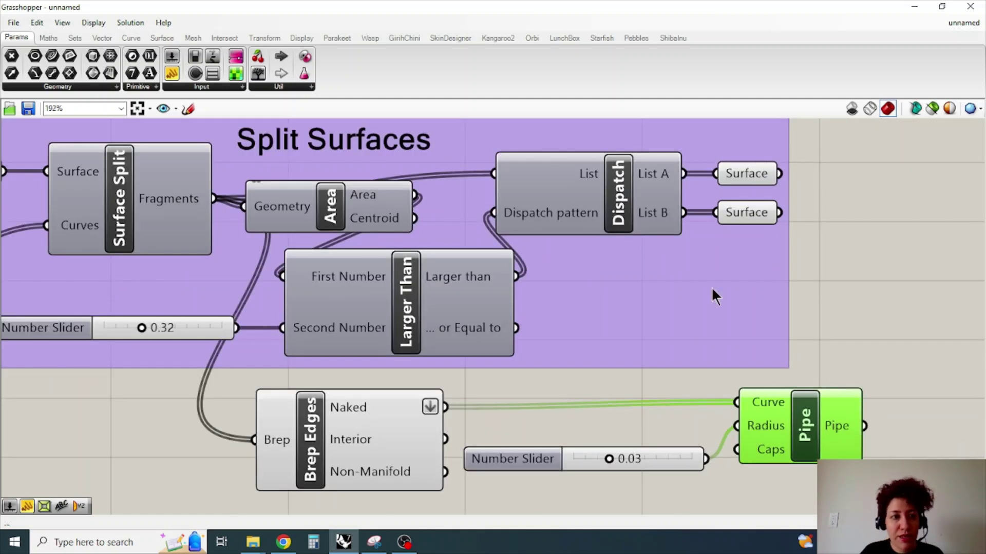
pyautogui.click(172, 73)
pyautogui.click(889, 295)
pyautogui.moveTo(866, 426); pyautogui.dragTo(850, 359)
pyautogui.moveTo(938, 260); pyautogui.dragTo(938, 239)
pyautogui.rightClick(844, 425)
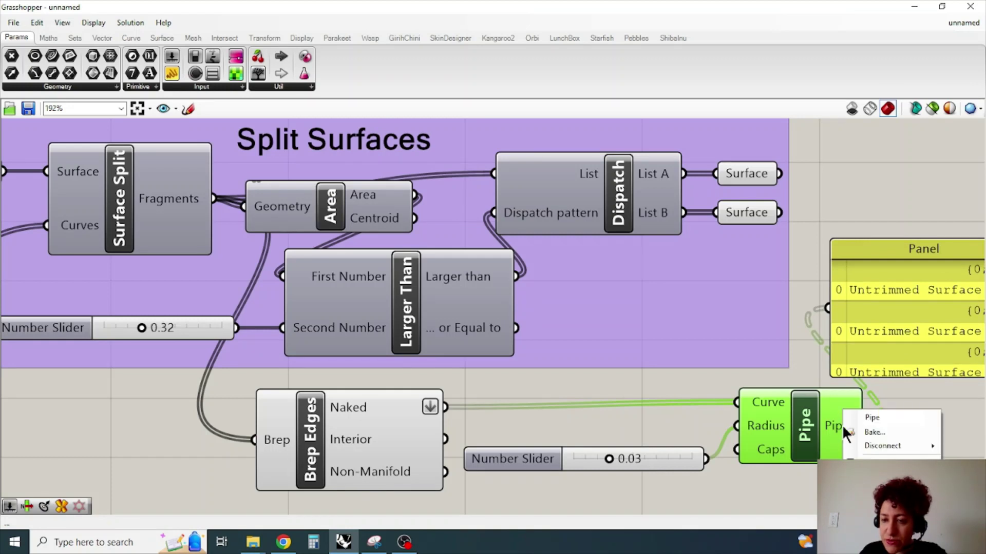
pyautogui.click(873, 432)
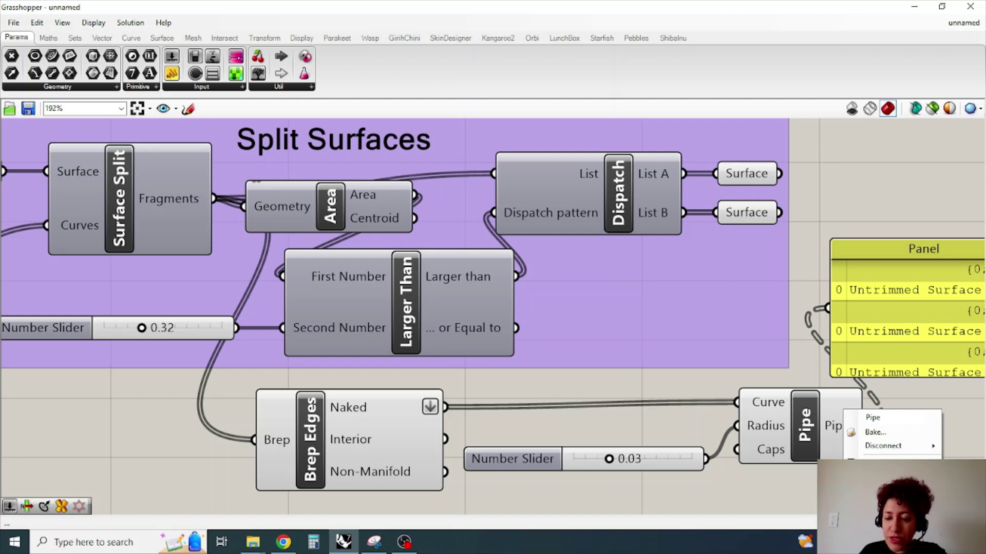
pyautogui.click(899, 248)
pyautogui.moveTo(441, 217); pyautogui.dragTo(506, 232, button='right')
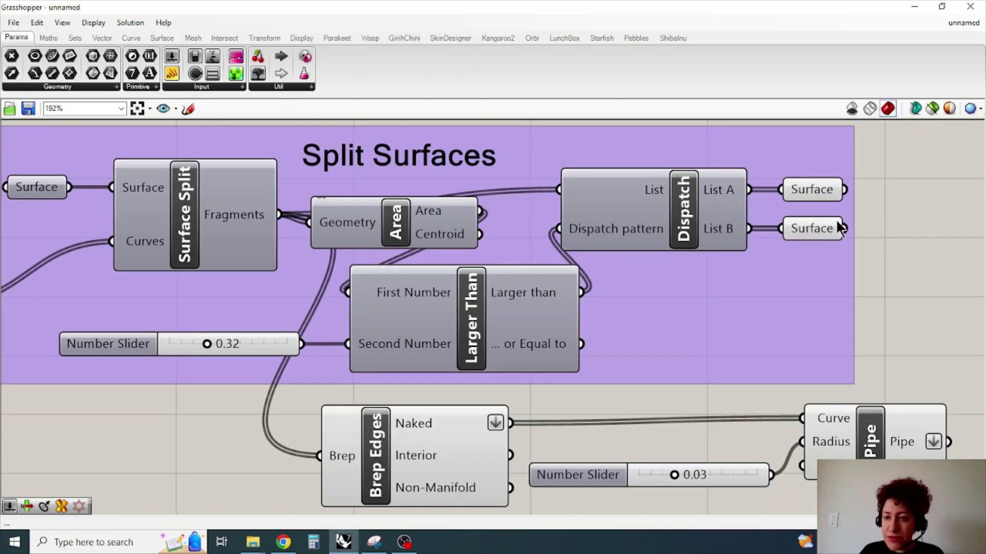
pyautogui.moveTo(868, 438); pyautogui.dragTo(863, 441)
pyautogui.click(898, 307)
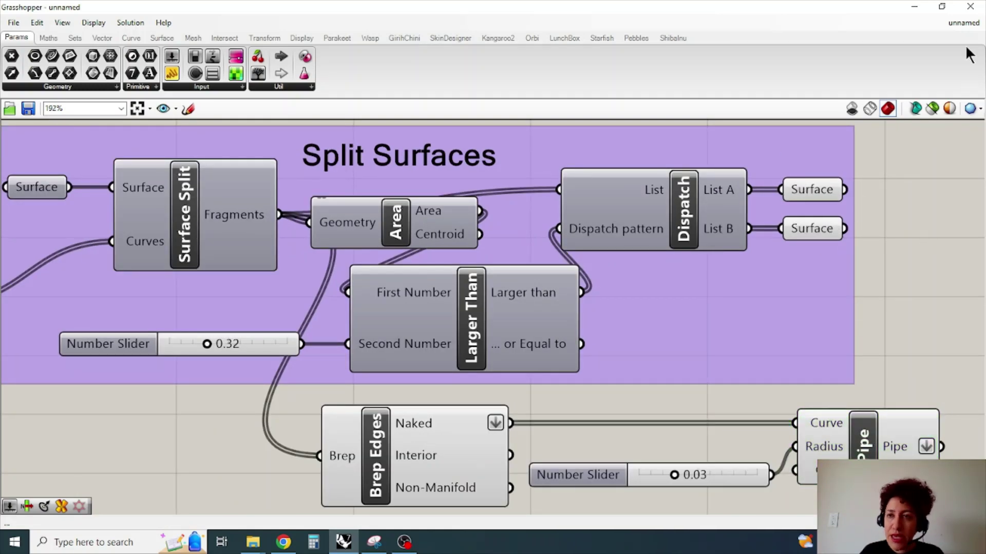
# - Back in Rhino, create two new layers named Pipes and Panel Set 1
pyautogui.click(915, 7)
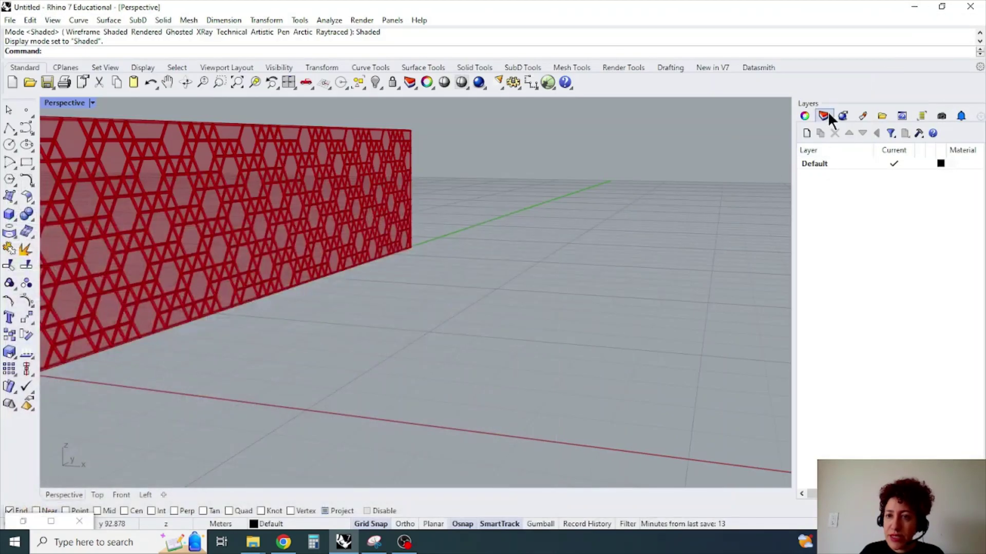
pyautogui.moveTo(793, 219); pyautogui.dragTo(716, 219)
pyautogui.doubleClick(768, 195)
pyautogui.write('Pipes')
pyautogui.press('Return')
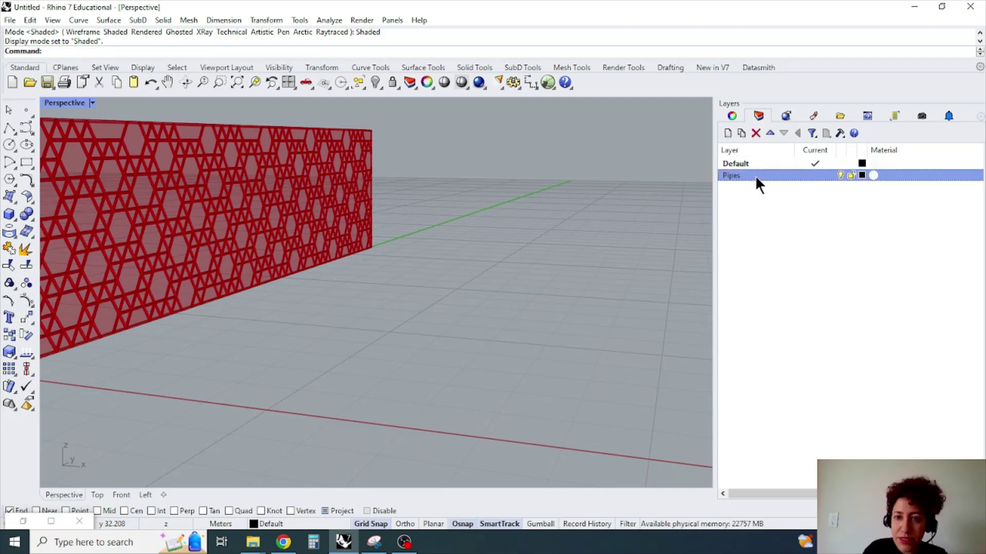
pyautogui.click(728, 133)
pyautogui.write('Set 1')
pyautogui.press('Return')
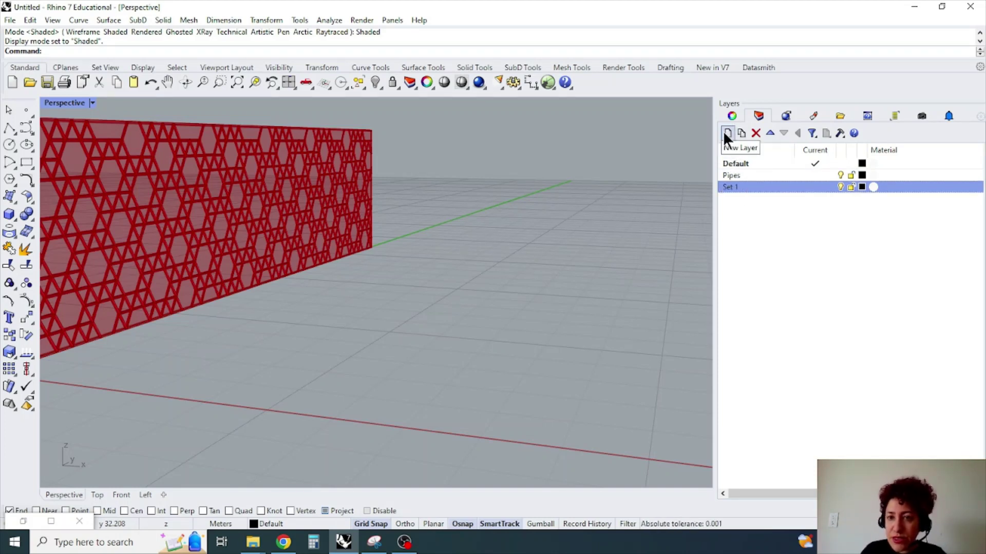
pyautogui.click(732, 187)
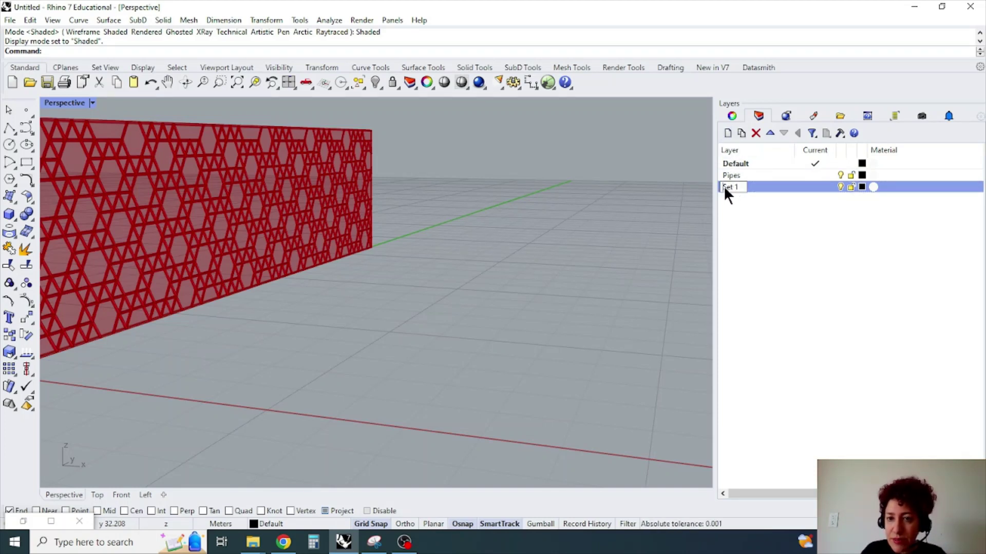
pyautogui.write('Panel')
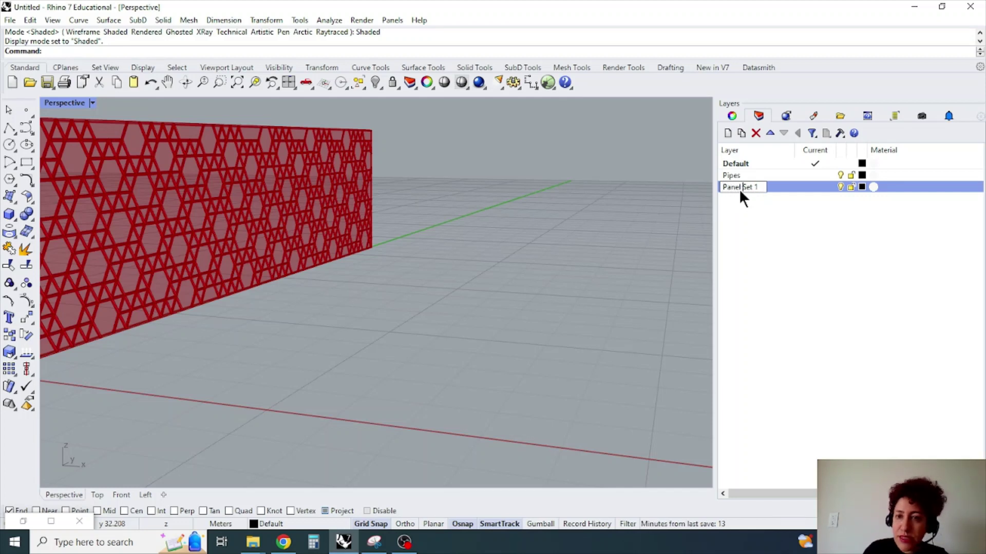
# - Add a third layer named Panel Set 2 and make Default the current layer
pyautogui.click(727, 133)
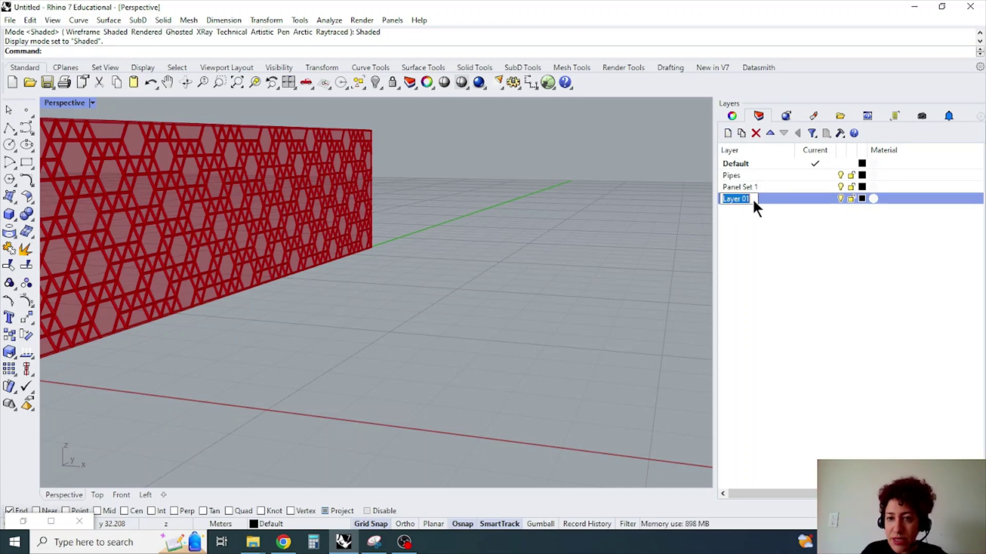
pyautogui.write('Pan')
pyautogui.press('Escape')
pyautogui.write('Set')
pyautogui.press('Return')
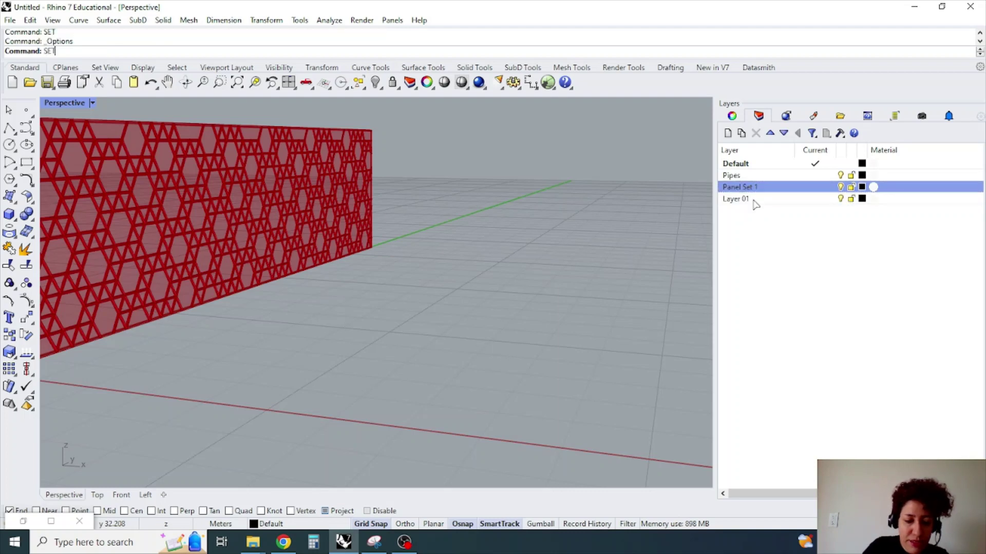
pyautogui.doubleClick(753, 199)
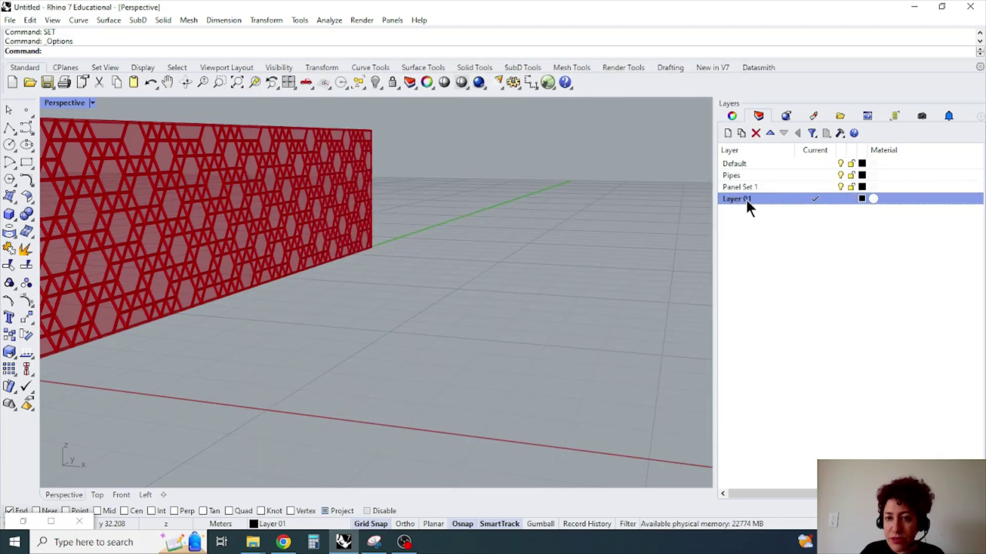
pyautogui.doubleClick(740, 188)
pyautogui.doubleClick(740, 200)
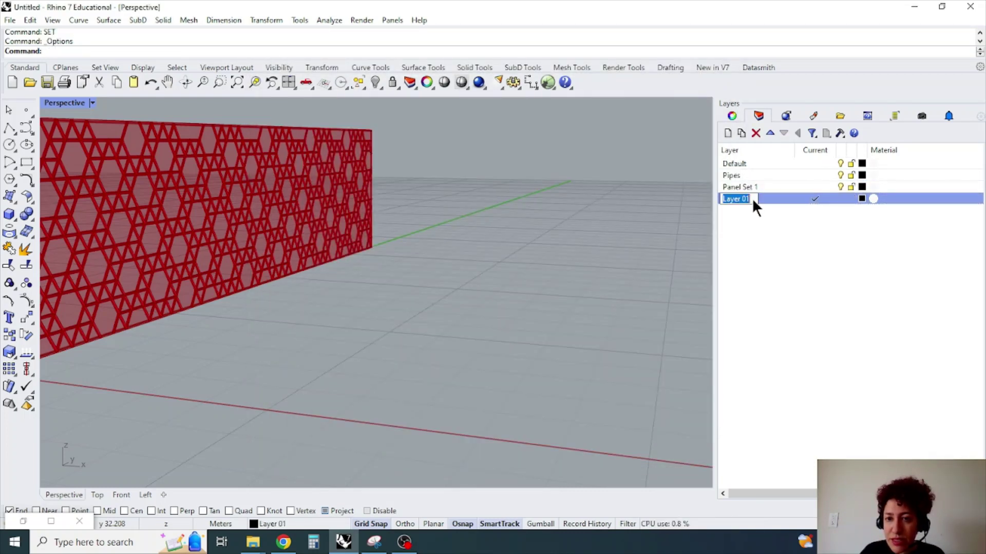
pyautogui.write('Panel Set 2')
pyautogui.press('Return')
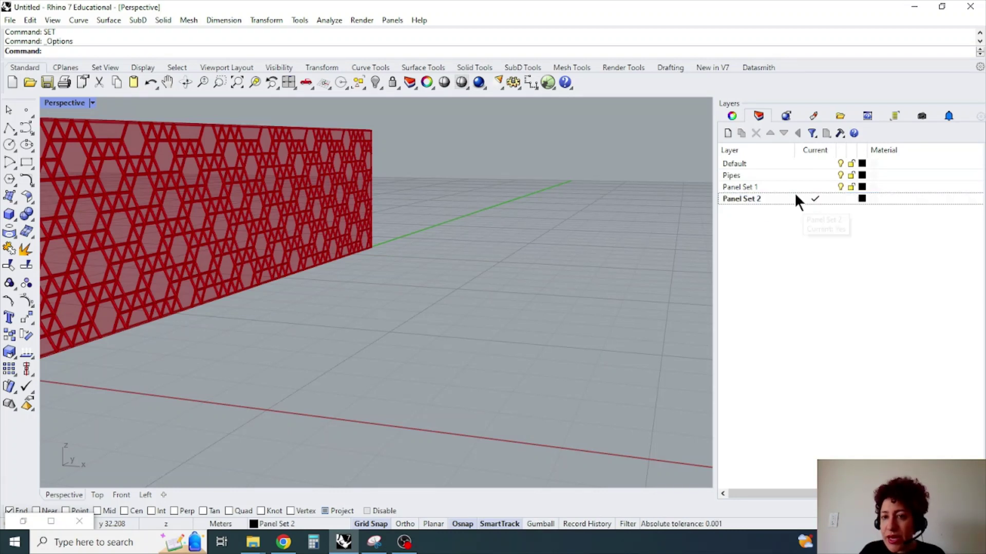
pyautogui.click(777, 175)
pyautogui.doubleClick(775, 164)
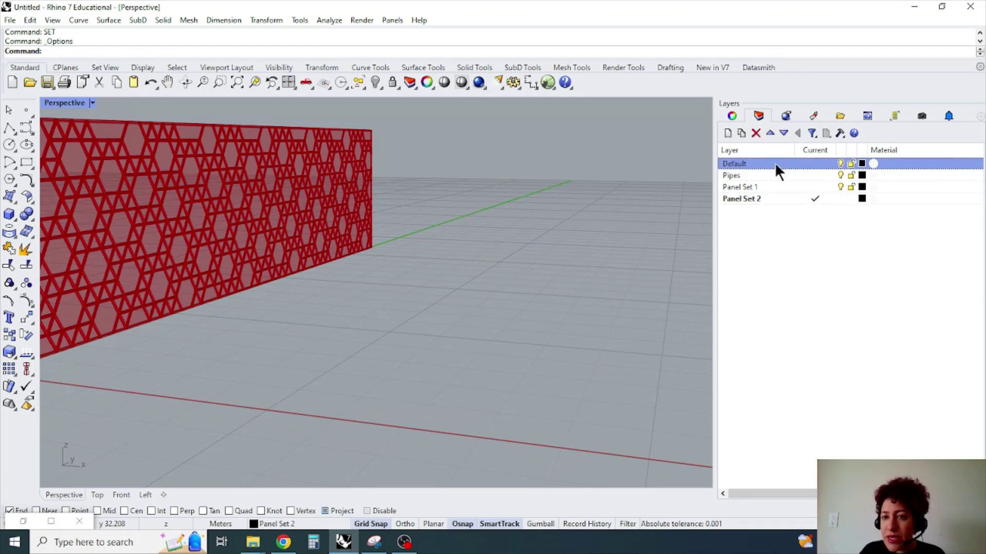
# - Colour the layers: Pipes dark blue, Panel Set 1 magenta, Panel Set 2 gold
pyautogui.click(862, 175)
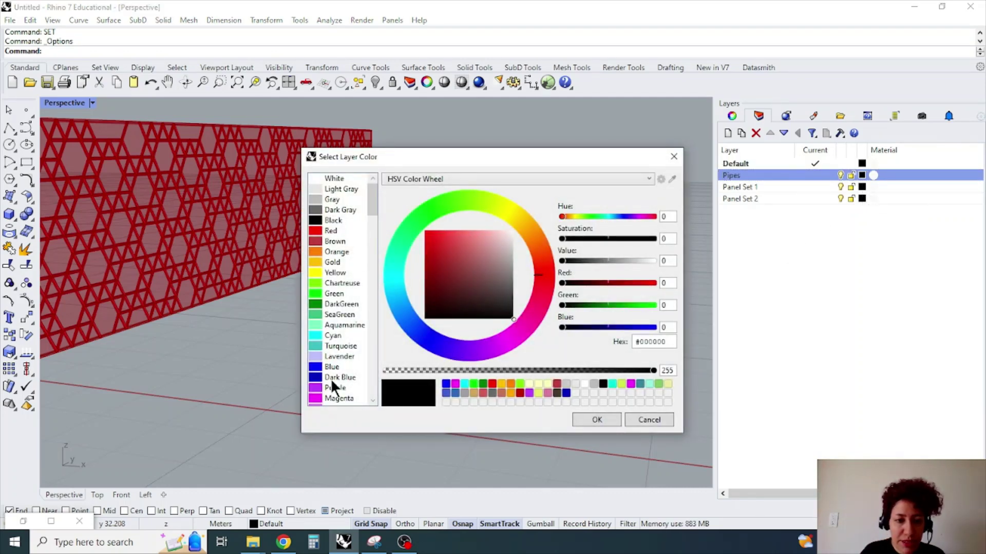
pyautogui.click(331, 380)
pyautogui.click(596, 419)
pyautogui.click(863, 189)
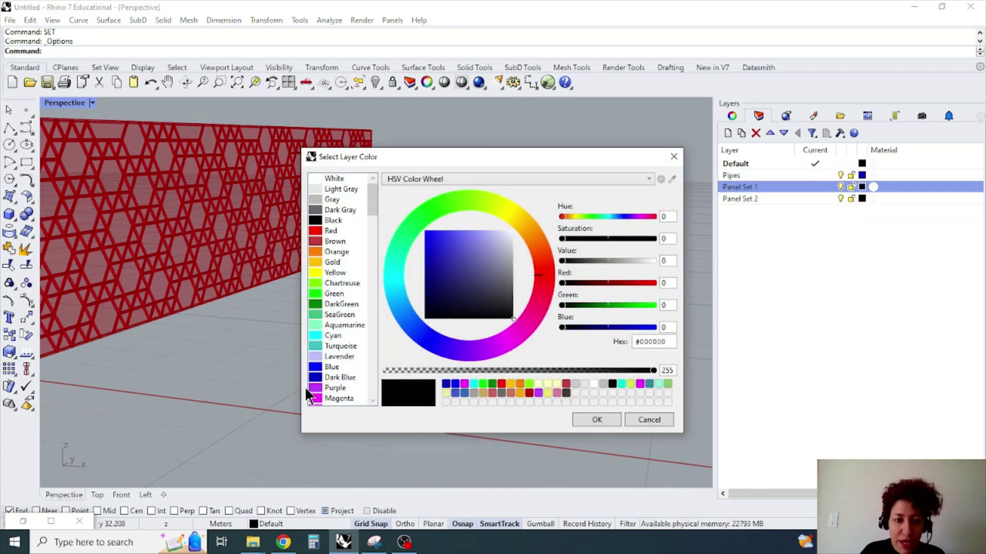
pyautogui.click(315, 398)
pyautogui.click(595, 419)
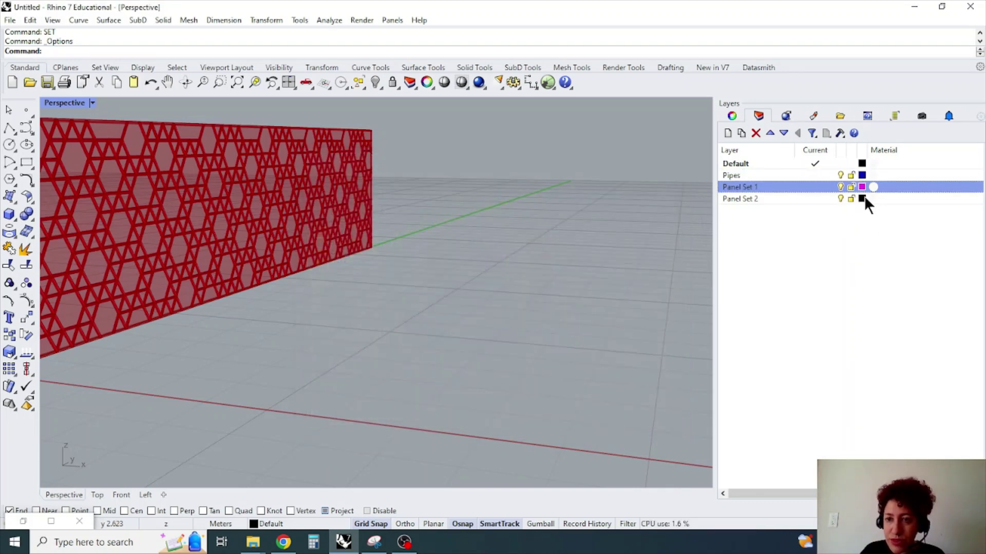
pyautogui.click(863, 200)
pyautogui.click(332, 262)
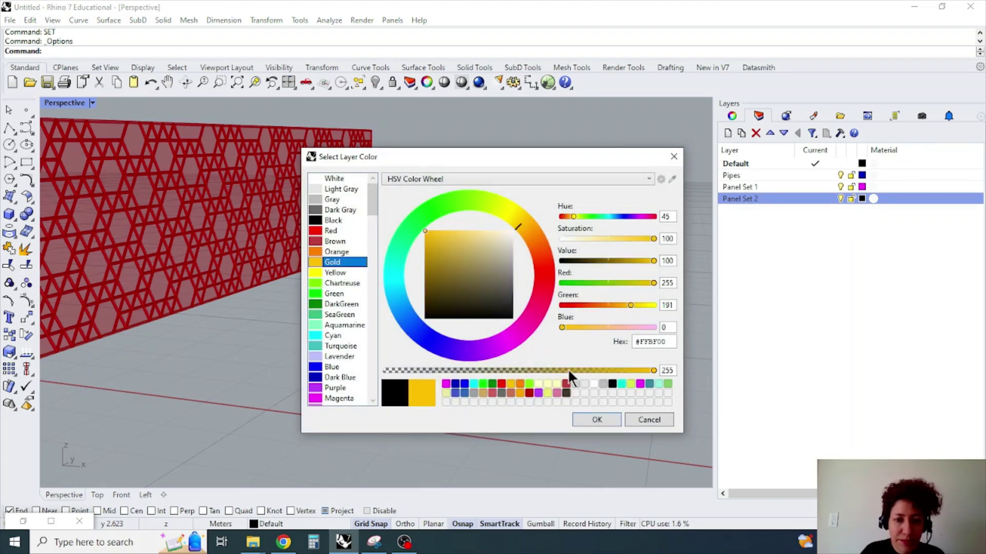
pyautogui.click(611, 424)
pyautogui.click(775, 349)
pyautogui.scroll(-3, 482, 267)
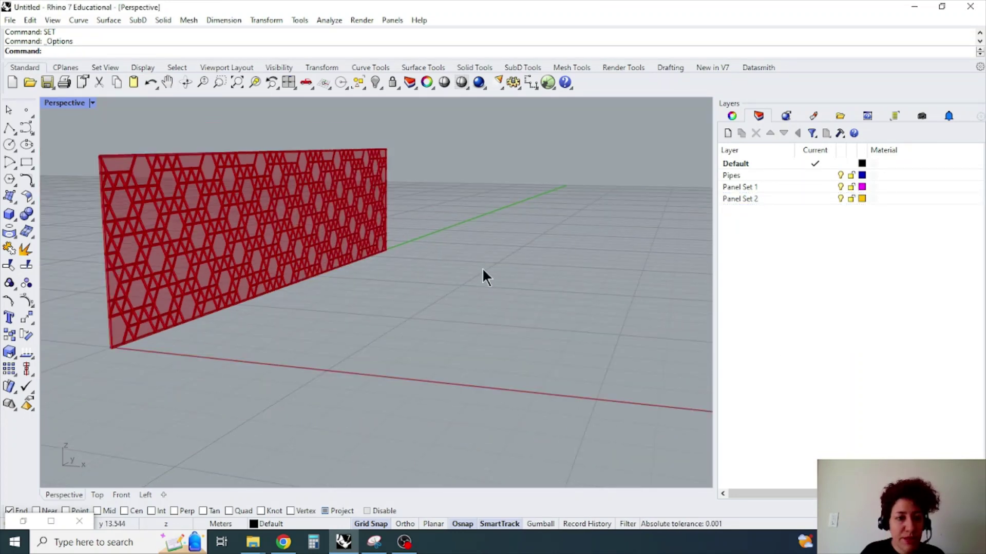
pyautogui.scroll(2, 272, 251)
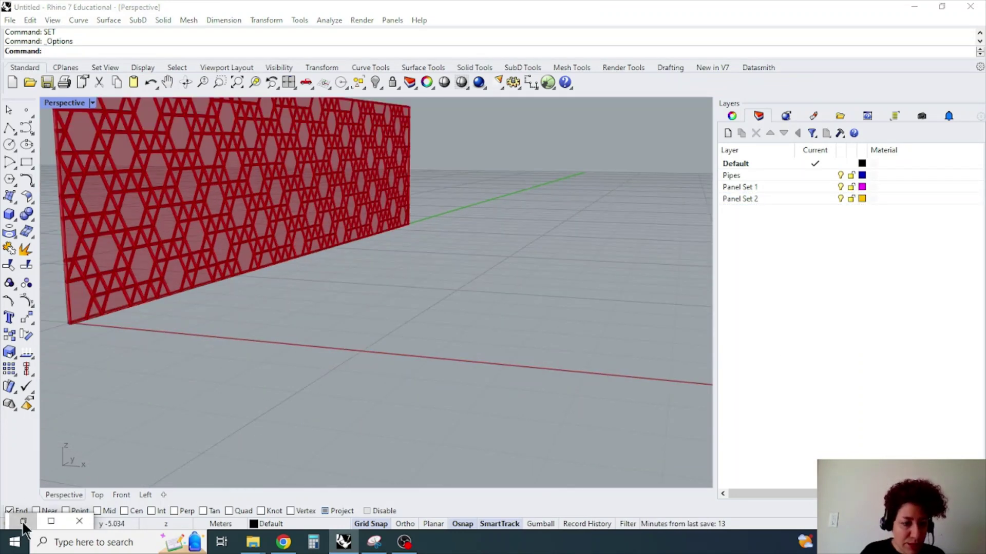
# - In Grasshopper, bake the pipes onto the Pipes layer
pyautogui.hotkey('alt', 'Tab')
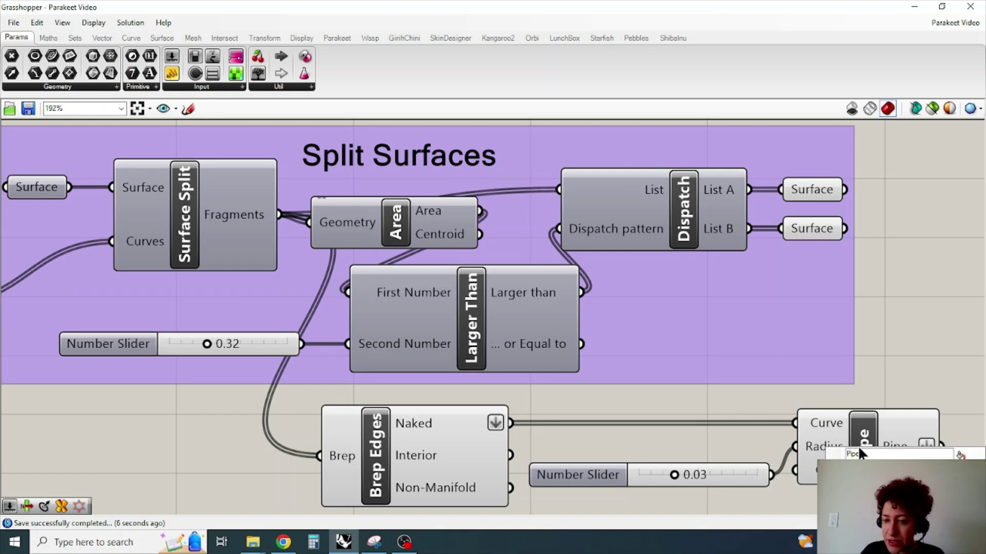
pyautogui.click(872, 483)
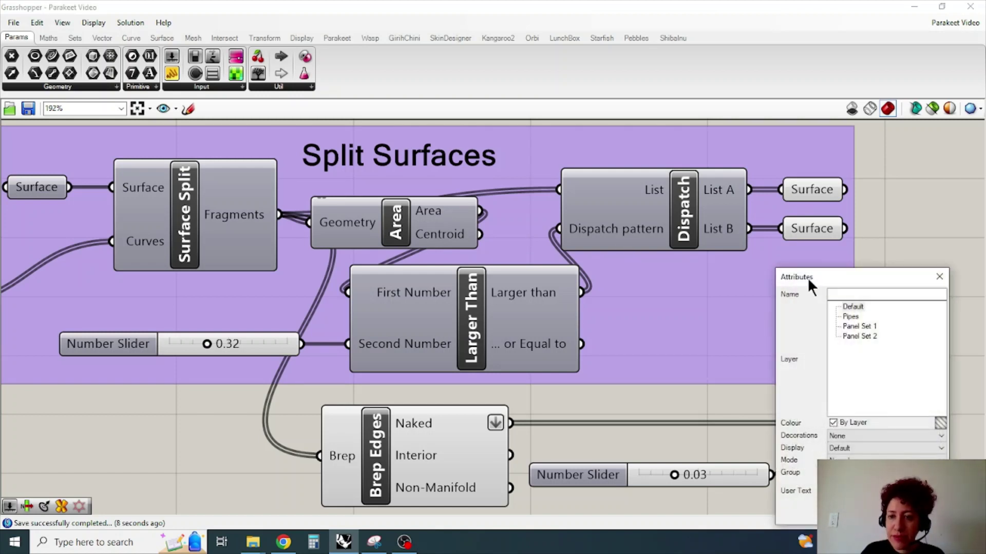
pyautogui.moveTo(807, 278); pyautogui.dragTo(631, 179)
pyautogui.click(671, 213)
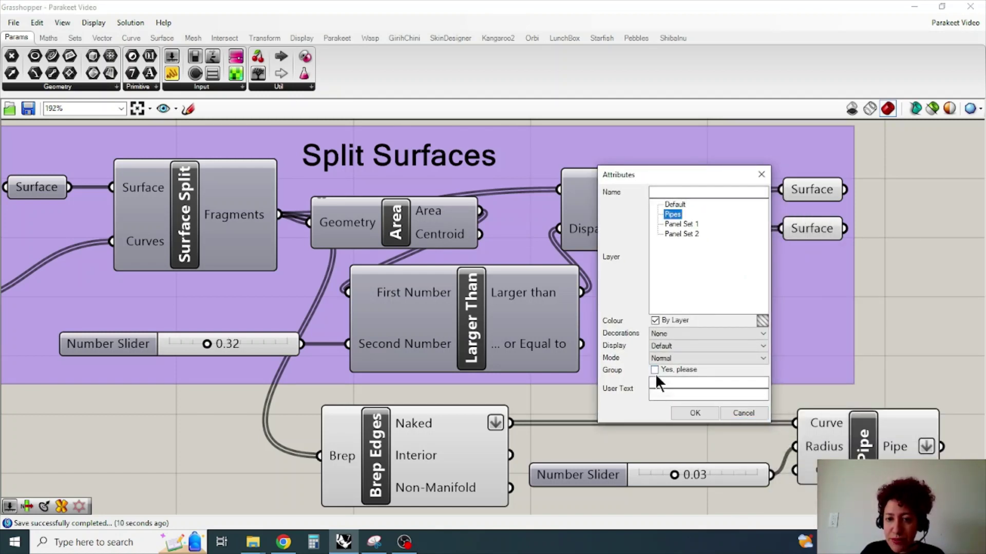
pyautogui.click(695, 413)
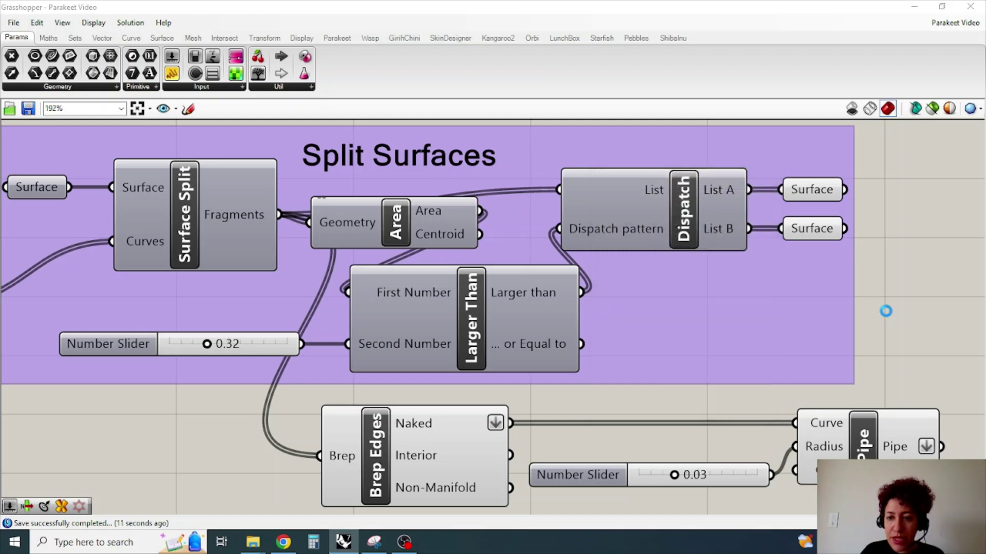
# - Bake the List A surfaces as a group onto Panel Set 1
pyautogui.click(809, 187)
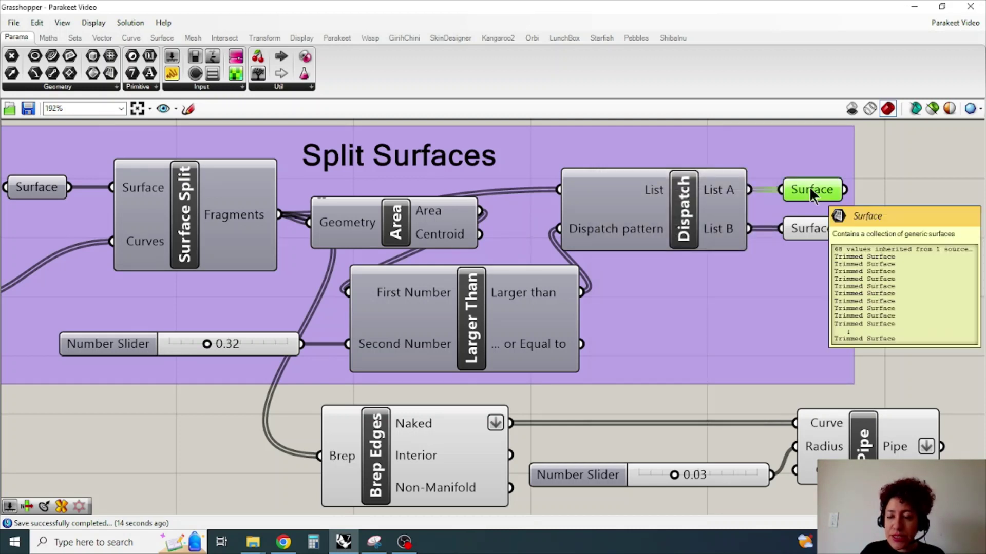
pyautogui.rightClick(810, 187)
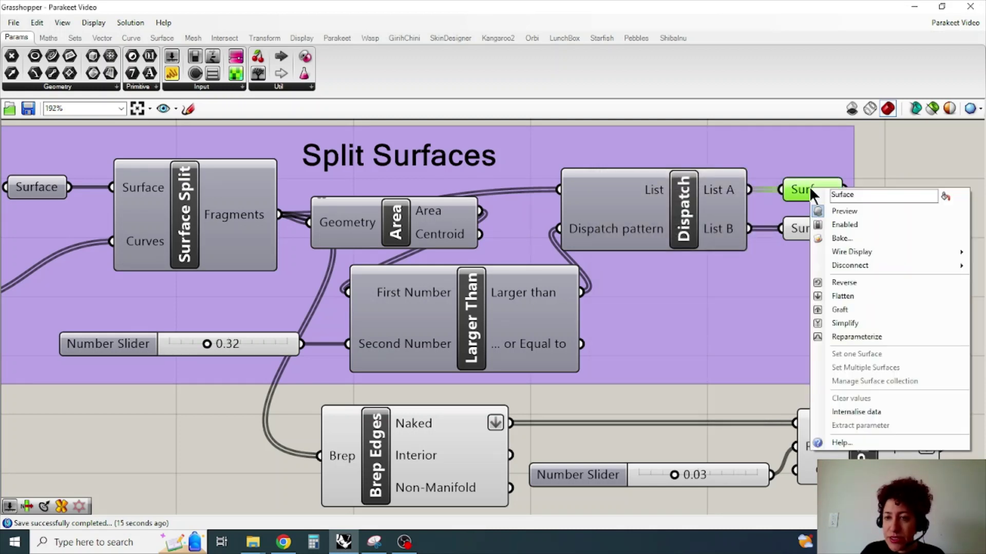
pyautogui.click(843, 237)
pyautogui.click(838, 164)
pyautogui.click(813, 310)
pyautogui.click(844, 353)
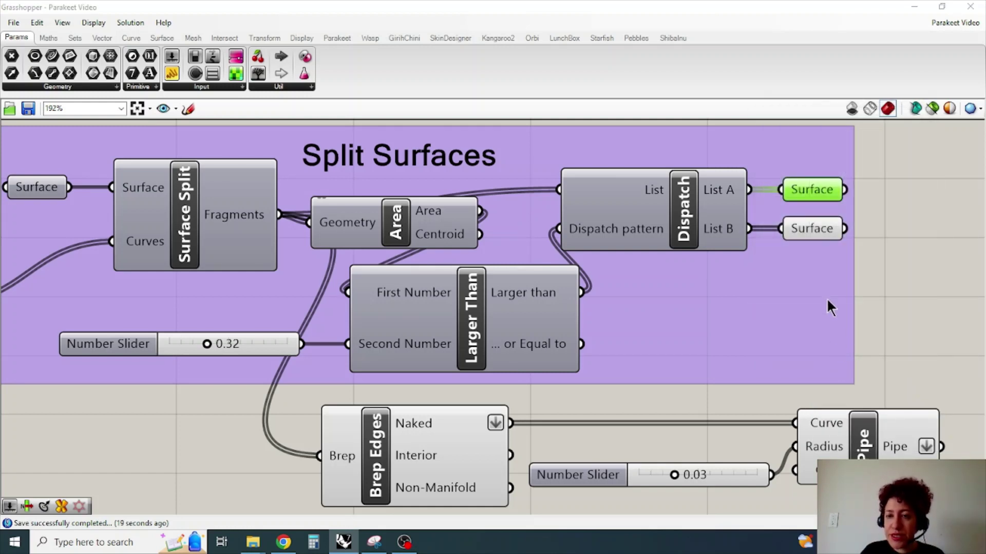
# - Bake the List B surfaces as a group onto Panel Set 2 and save the definition
pyautogui.click(811, 228)
pyautogui.rightClick(811, 228)
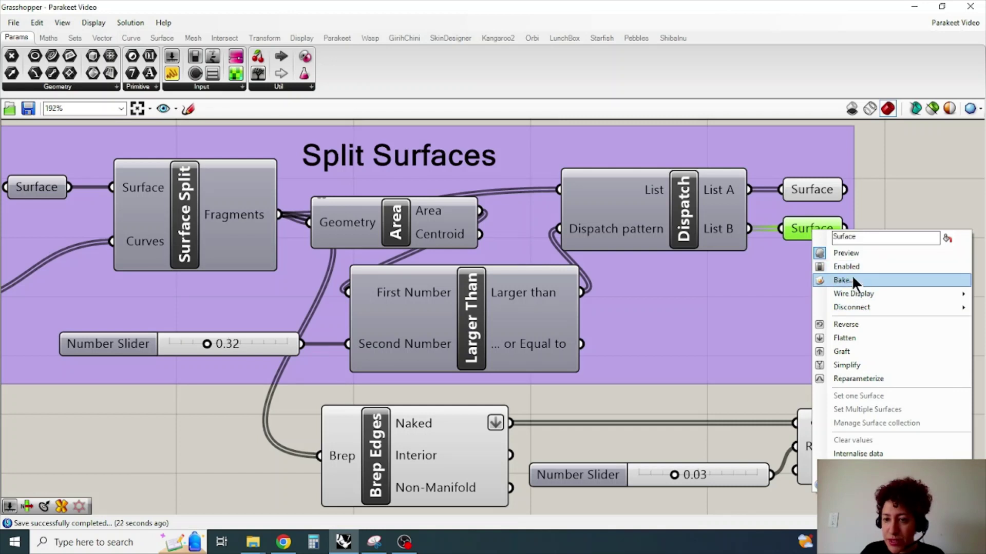
pyautogui.click(851, 279)
pyautogui.click(844, 216)
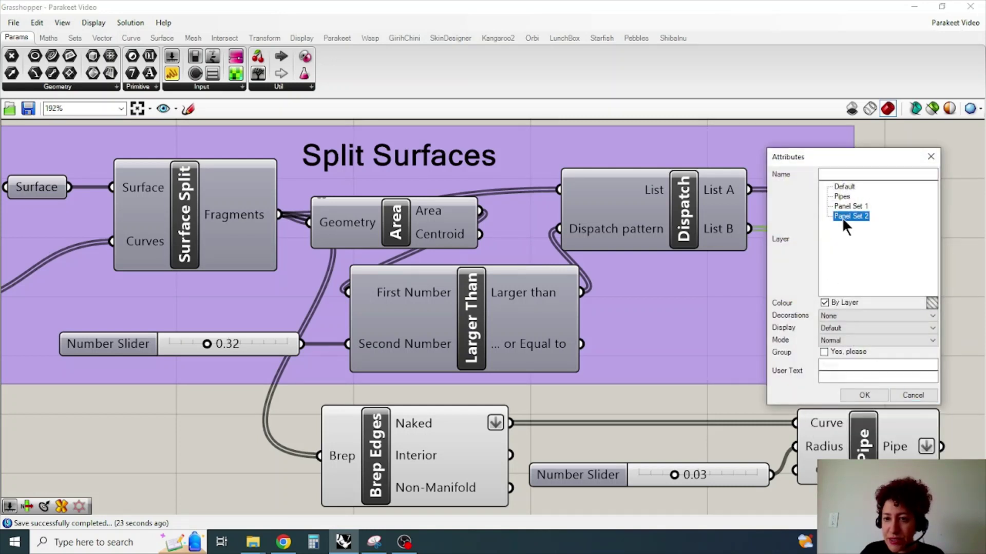
pyautogui.click(828, 352)
pyautogui.click(860, 396)
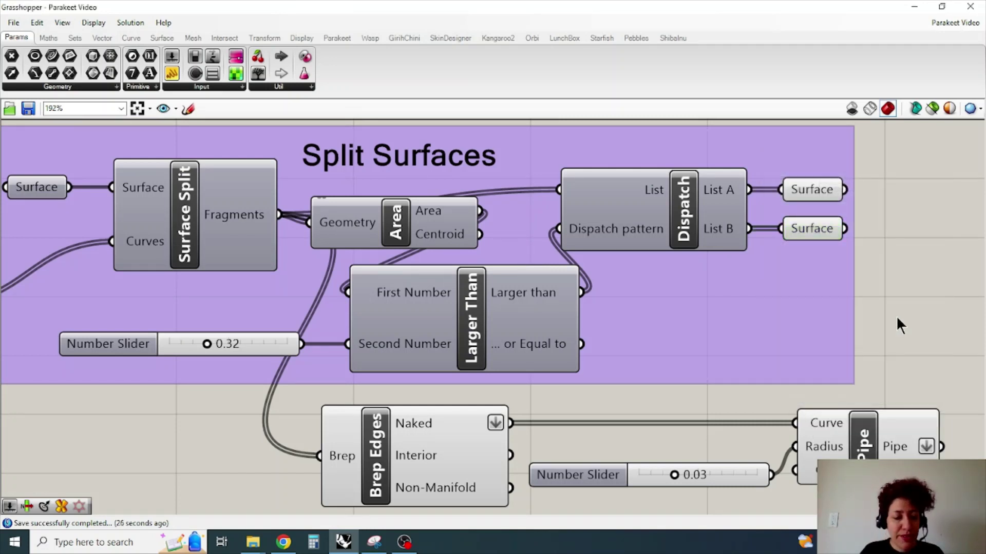
pyautogui.hotkey('ctrl', 's')
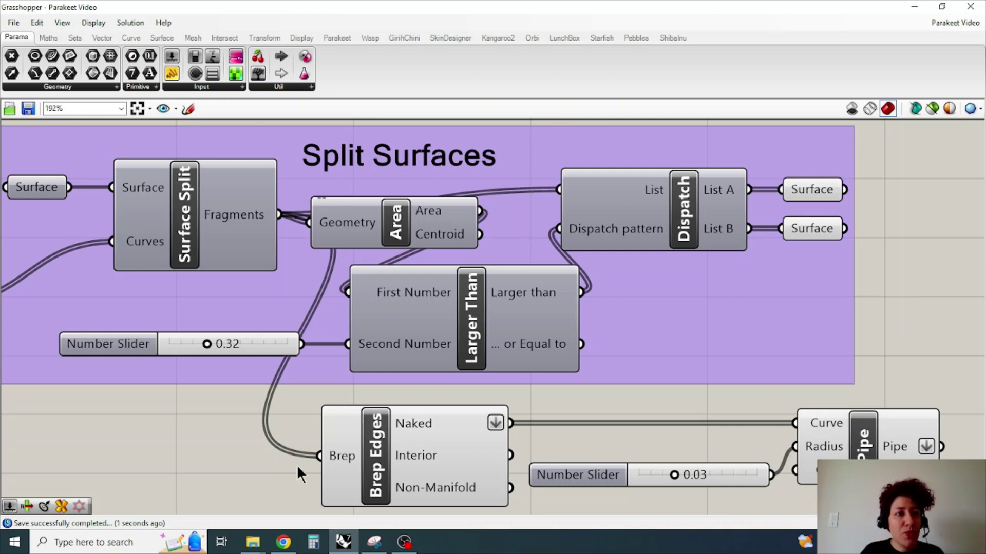
pyautogui.scroll(1, 455, 498)
pyautogui.scroll(-2, 600, 289)
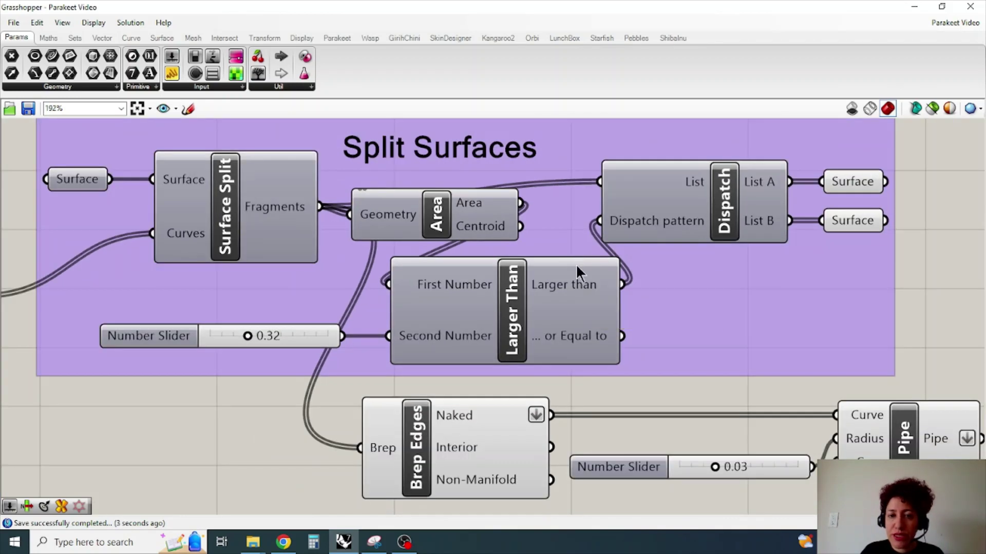
pyautogui.scroll(-1, 732, 352)
pyautogui.scroll(-1, 314, 282)
pyautogui.scroll(1, 257, 347)
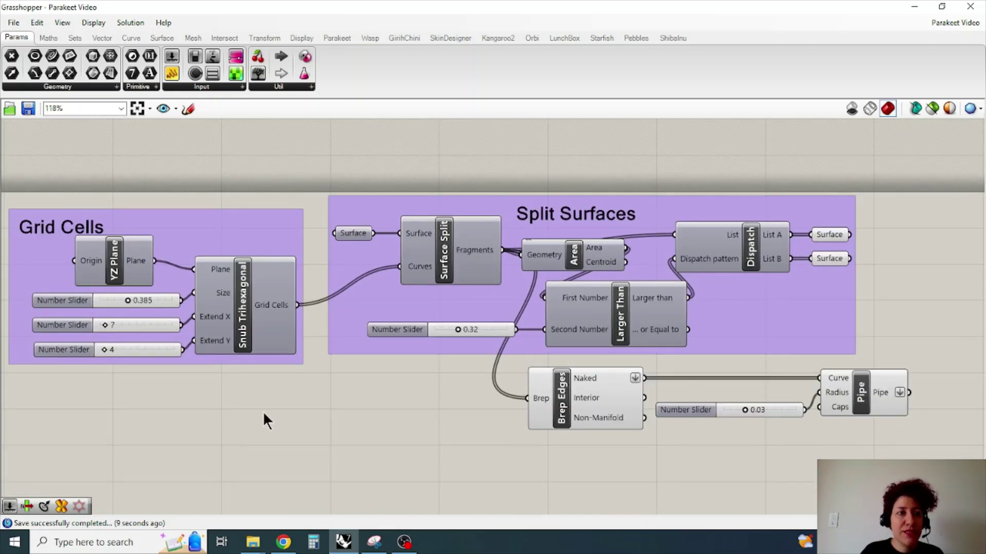
# - Close Grasshopper and orbit the Perspective view to face the baked panel wall
pyautogui.click(969, 10)
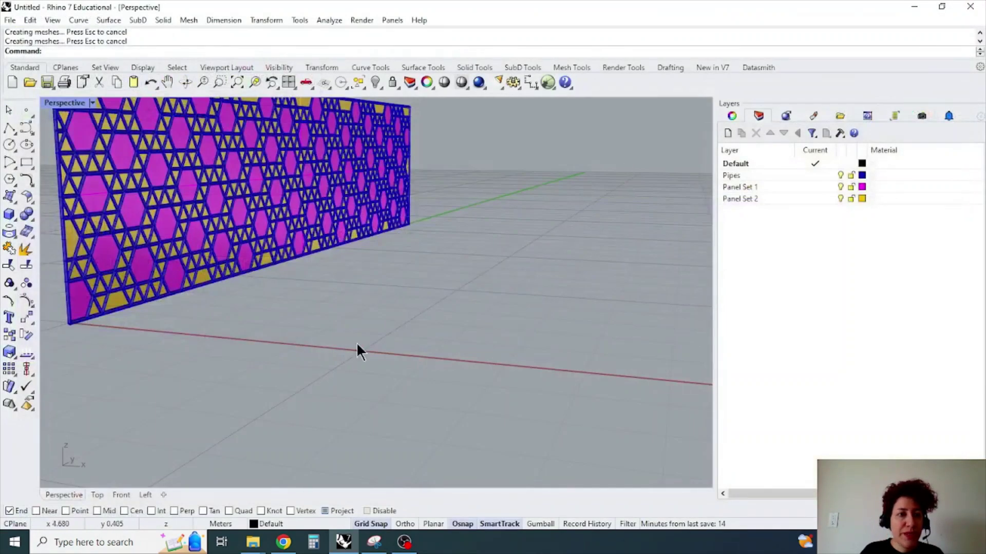
pyautogui.scroll(1, 338, 343)
pyautogui.scroll(4, 83, 135)
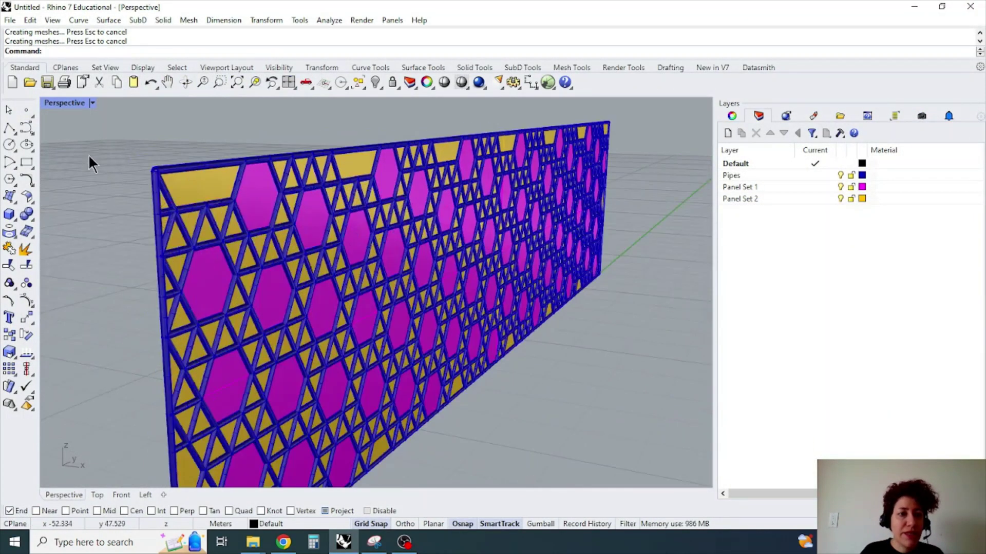
pyautogui.moveTo(308, 315); pyautogui.dragTo(301, 305, button='right')
pyautogui.scroll(-3, 294, 297)
pyautogui.scroll(2, 288, 273)
pyautogui.scroll(2, 288, 274)
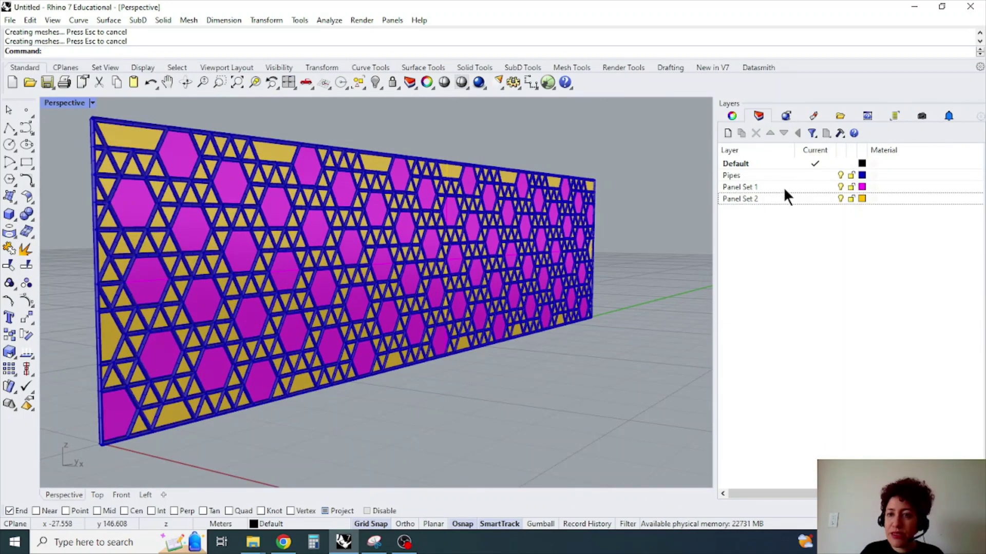
# - Toggle Panel Set 1's visibility off and on twice to check its panels
pyautogui.moveTo(795, 150); pyautogui.dragTo(773, 150)
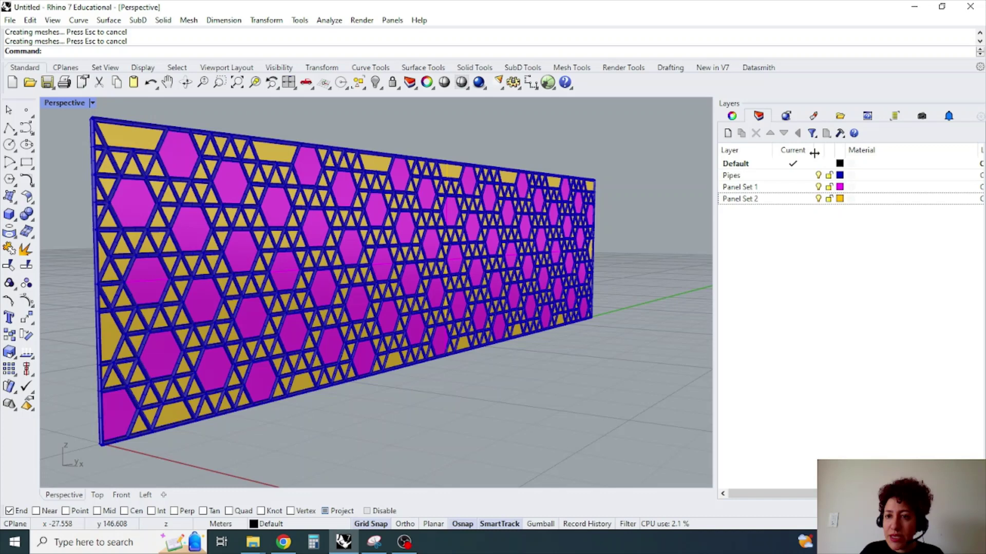
pyautogui.click(763, 188)
pyautogui.click(817, 186)
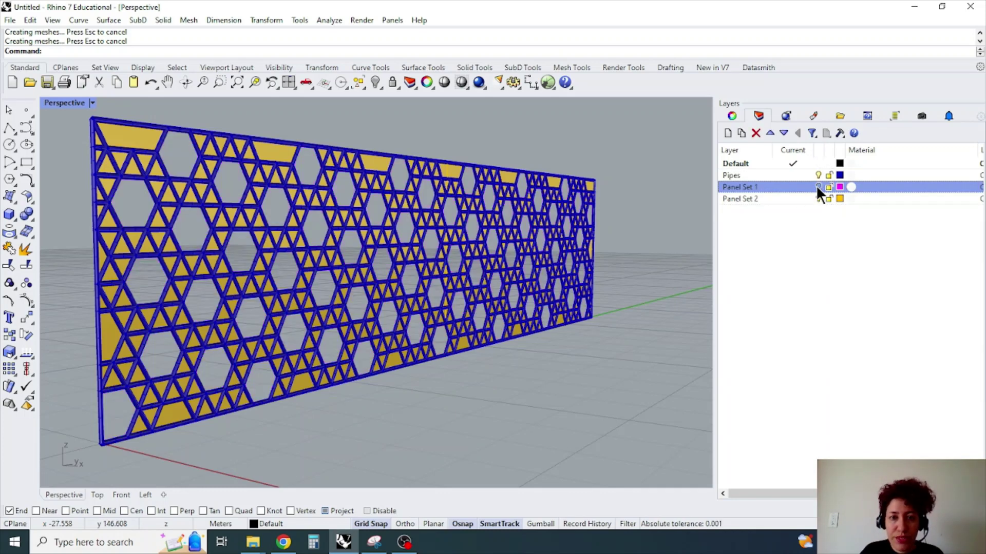
pyautogui.click(818, 187)
pyautogui.click(817, 187)
pyautogui.click(818, 187)
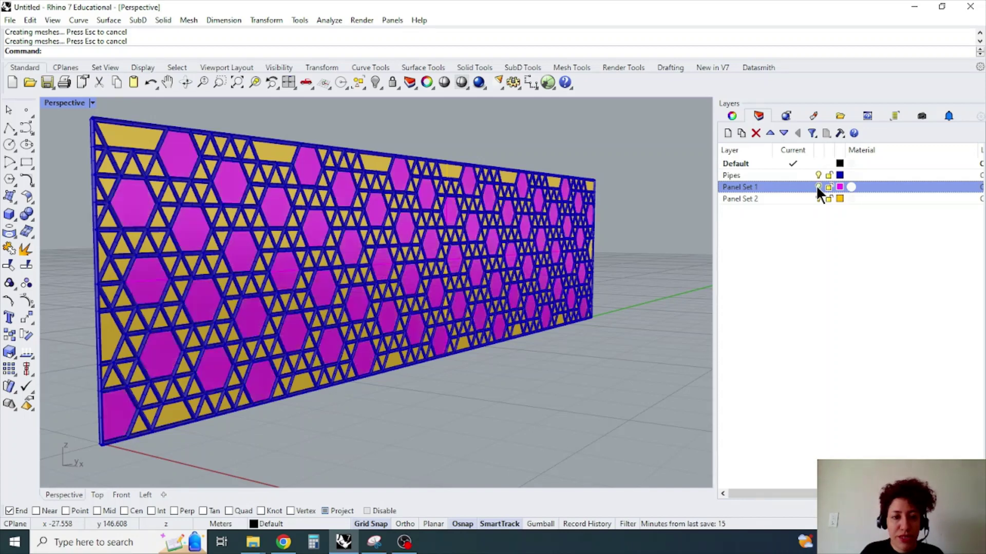
# - Import Dark Blue Glass from the material library's Glass folder as Panel Set 1's material
pyautogui.click(872, 186)
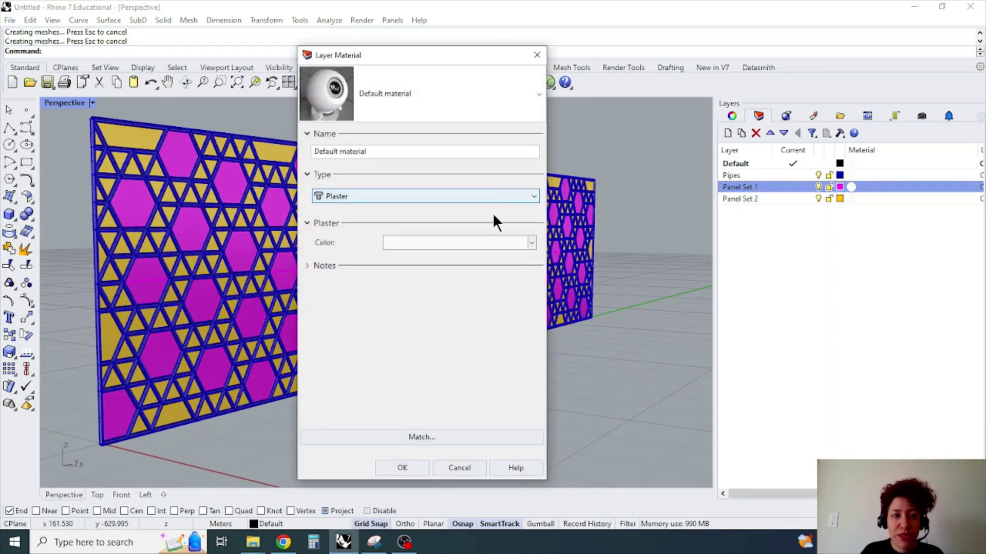
pyautogui.click(492, 118)
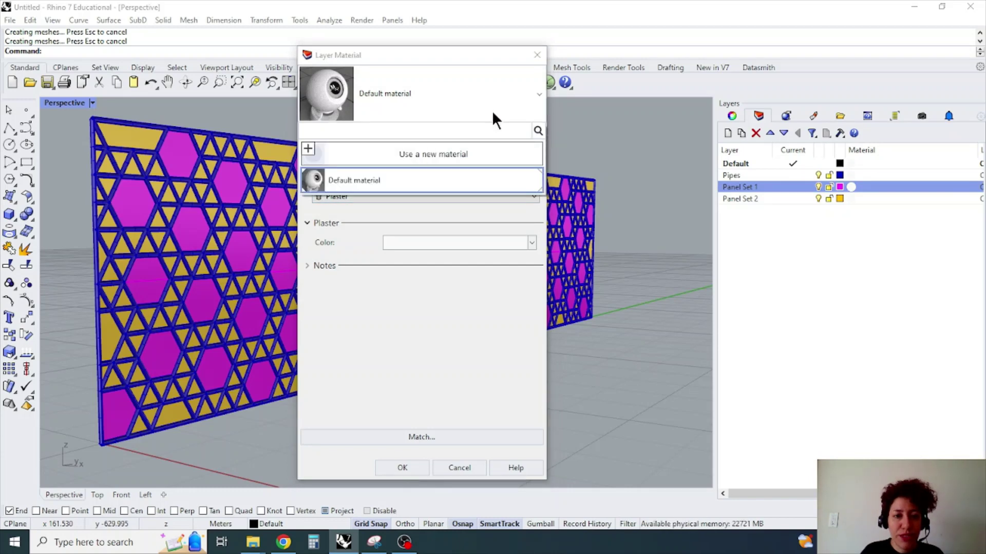
pyautogui.click(451, 154)
pyautogui.click(464, 161)
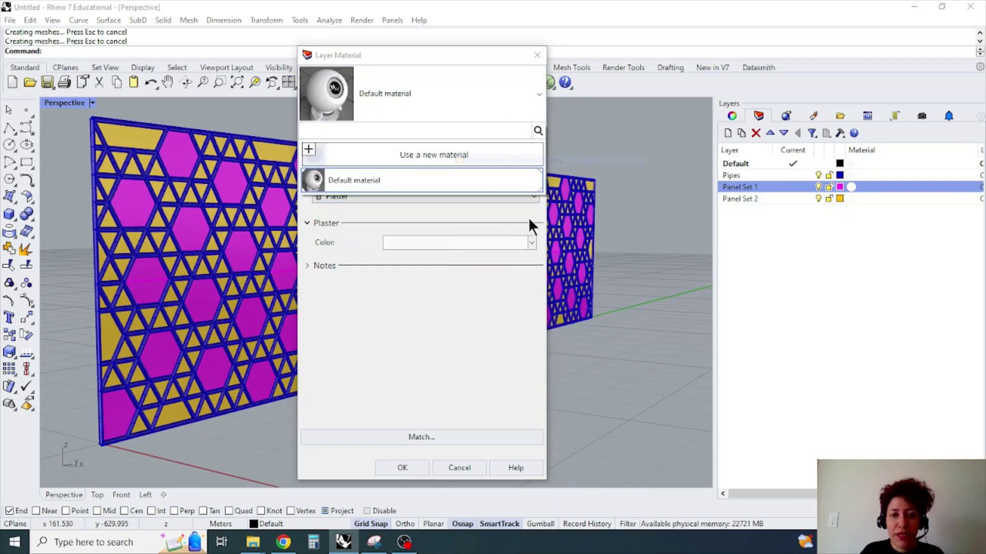
pyautogui.moveTo(538, 134); pyautogui.dragTo(433, 65)
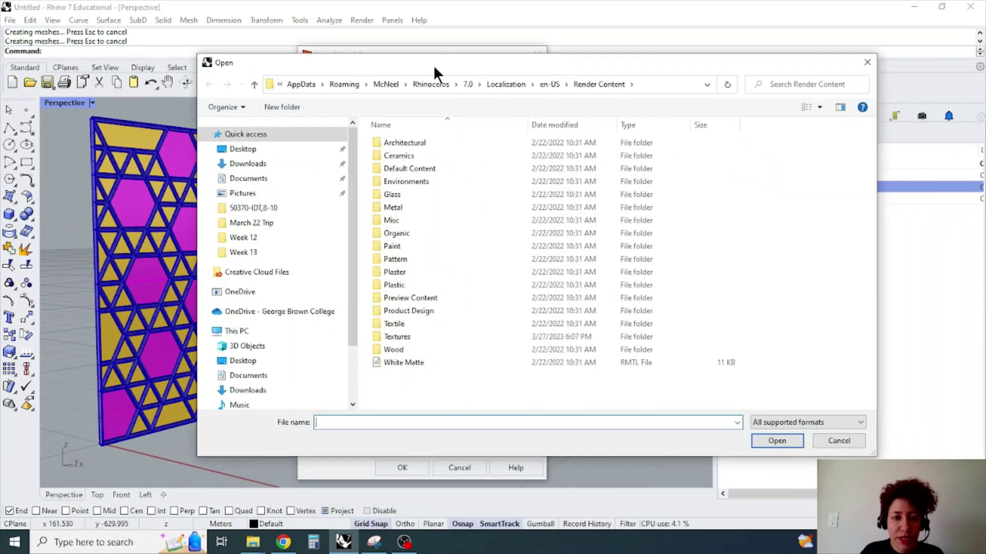
pyautogui.doubleClick(410, 196)
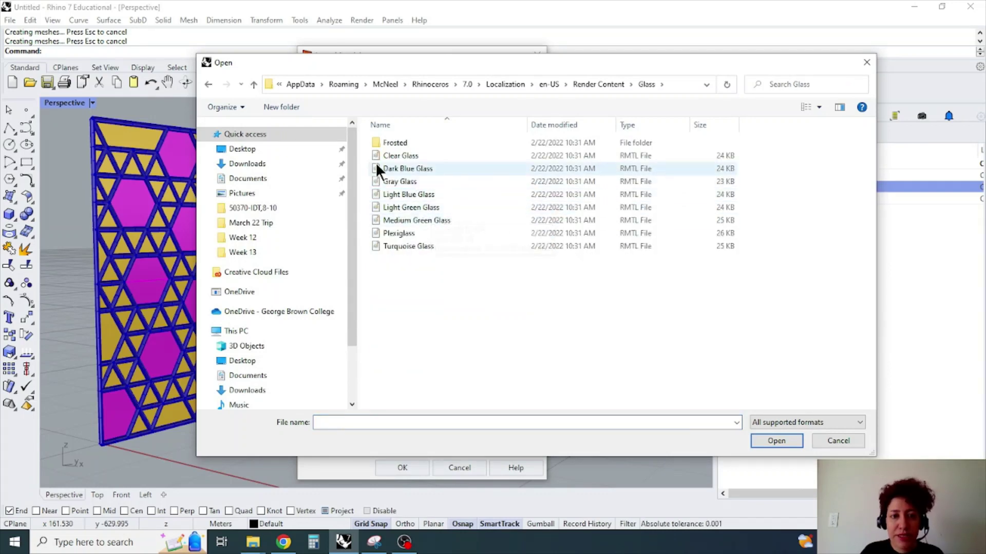
pyautogui.click(805, 106)
pyautogui.click(804, 106)
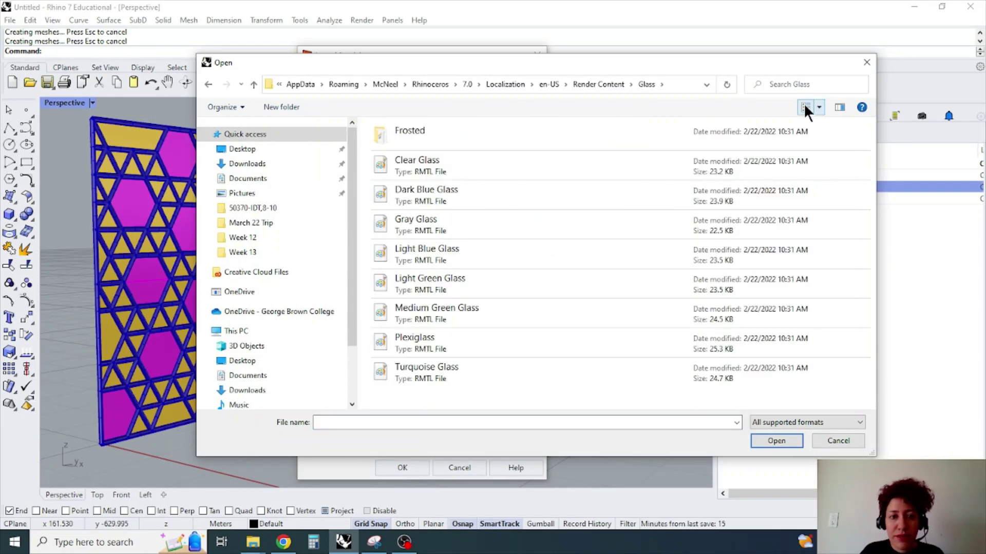
pyautogui.click(805, 107)
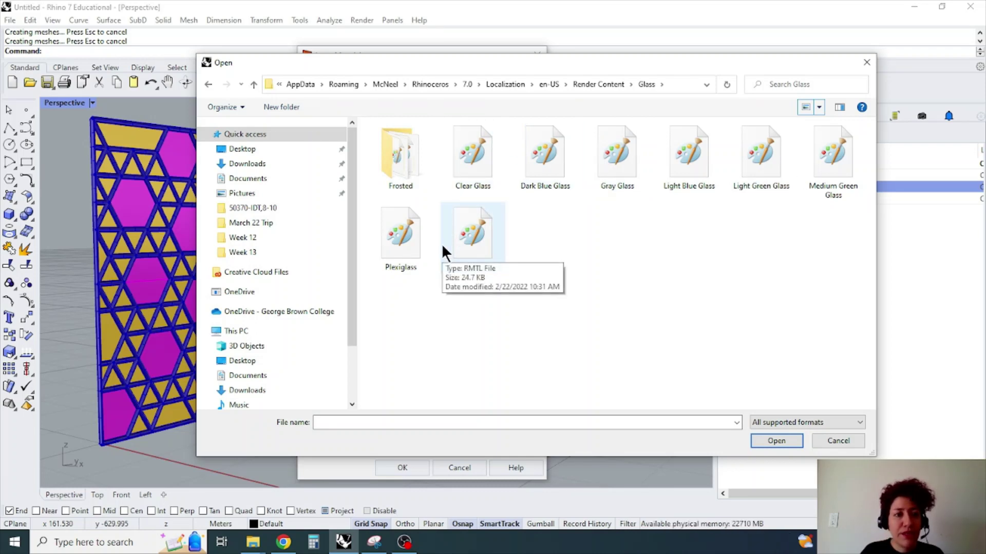
pyautogui.click(545, 157)
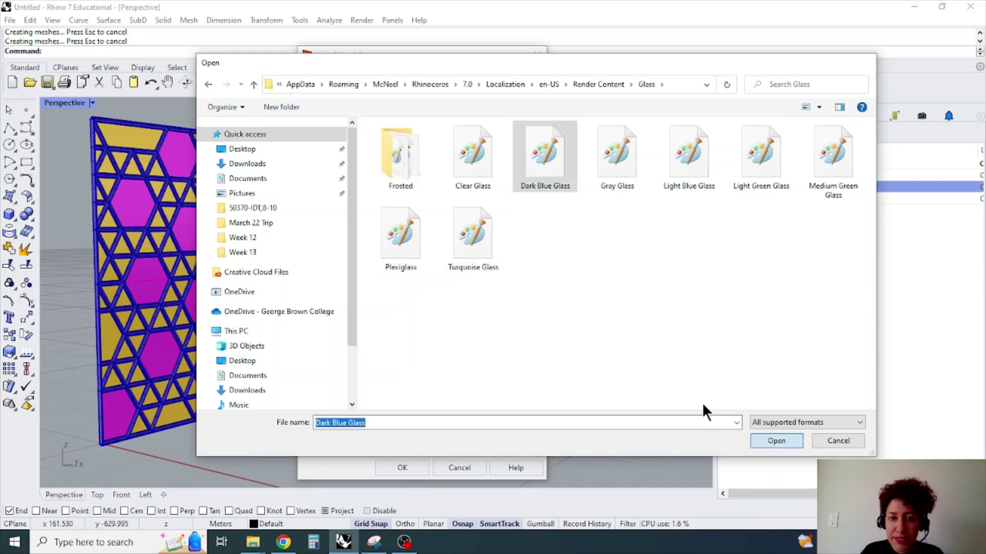
pyautogui.click(770, 440)
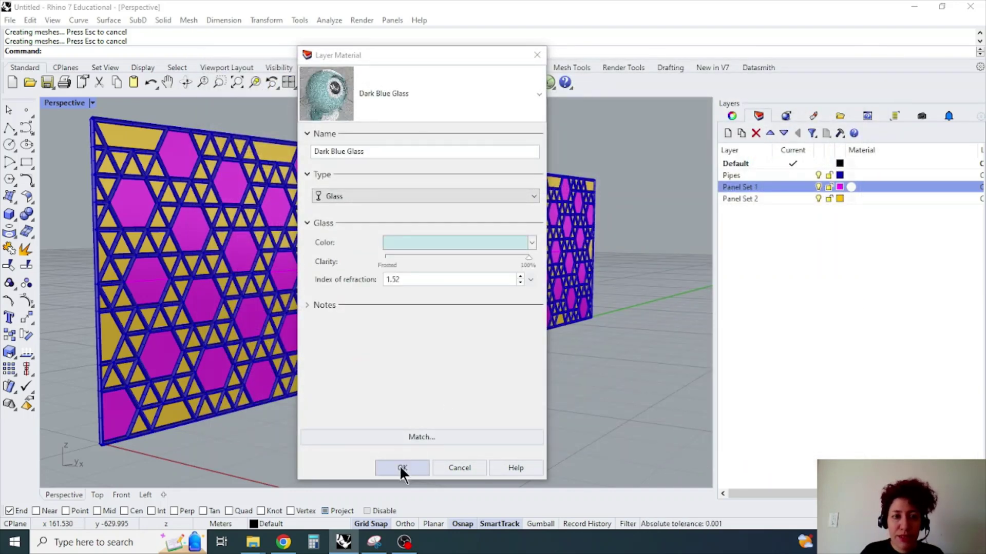
# - Duplicate Dark Blue Glass as 'Dark Red Glass' and change its glass colour to red
pyautogui.rightClick(321, 87)
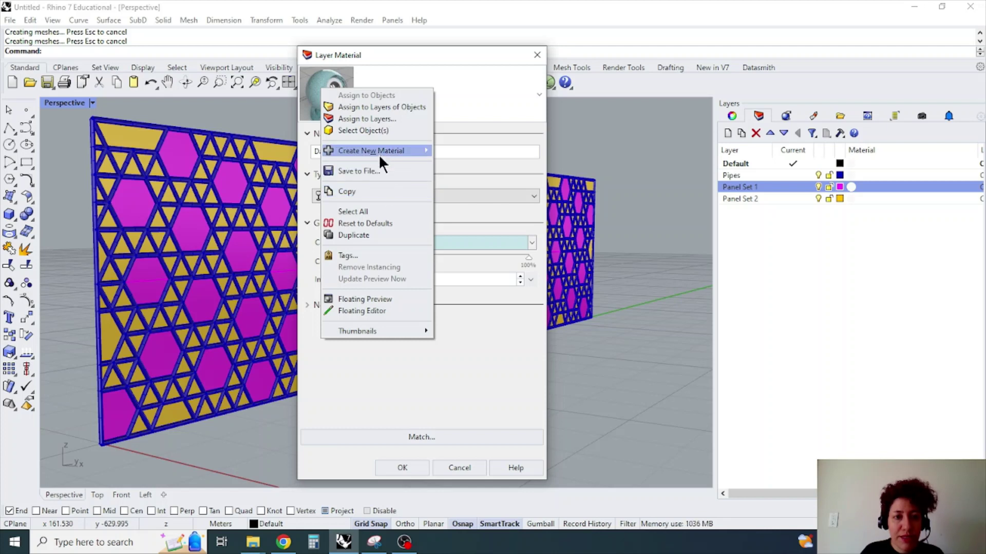
pyautogui.click(373, 234)
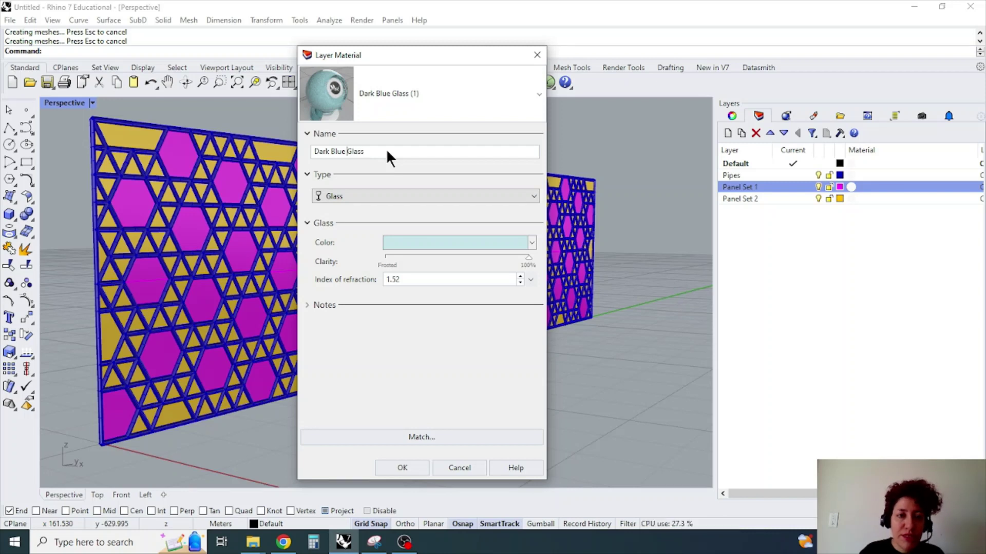
pyautogui.hotkey('ctrl', 'Left')
pyautogui.press('BackSpace')
pyautogui.press('BackSpace')
pyautogui.press('BackSpace')
pyautogui.press('BackSpace')
pyautogui.press('BackSpace')
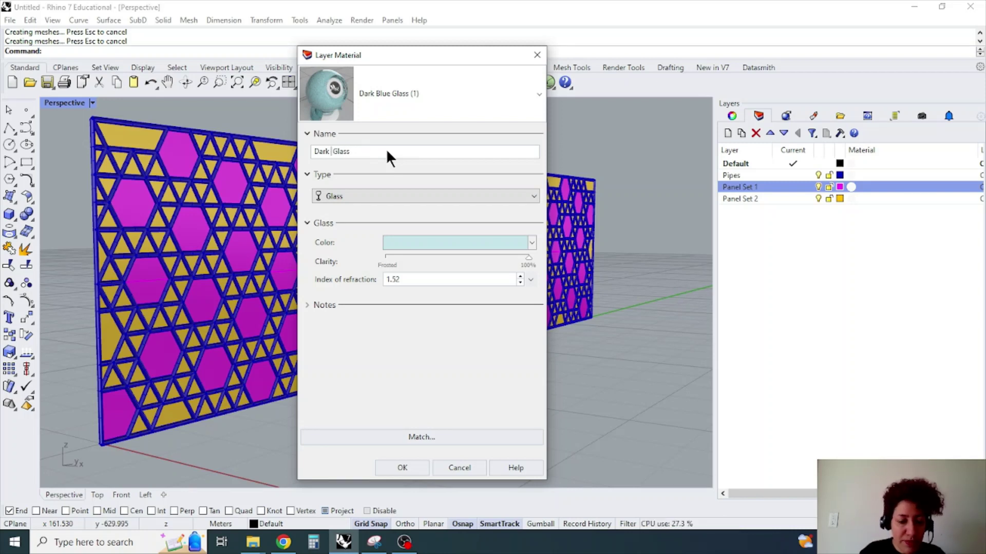
pyautogui.write('Red')
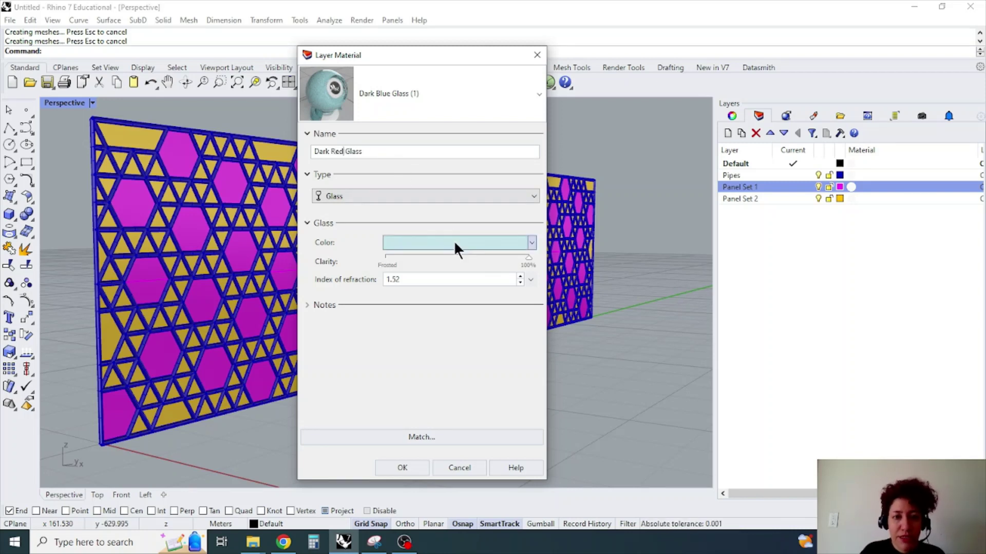
pyautogui.click(454, 240)
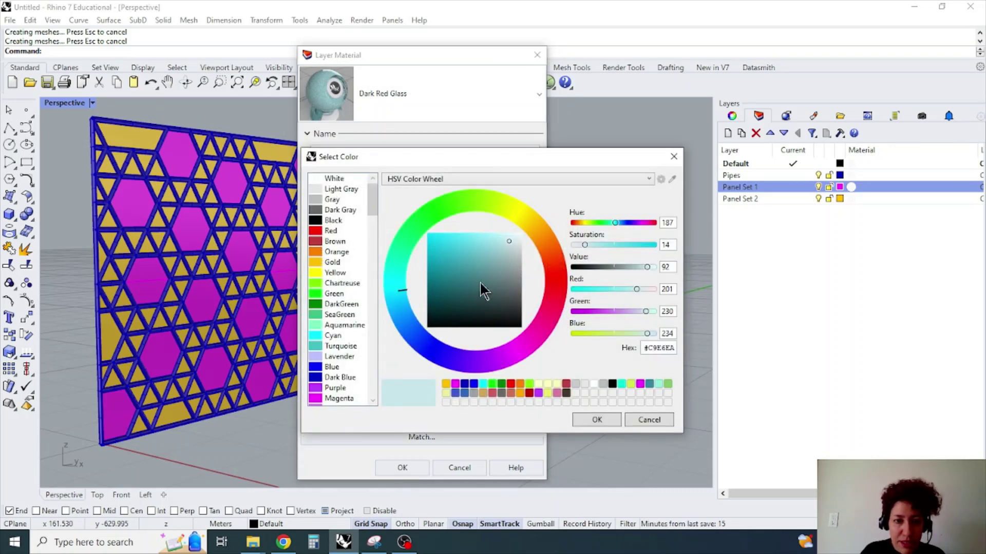
pyautogui.click(674, 157)
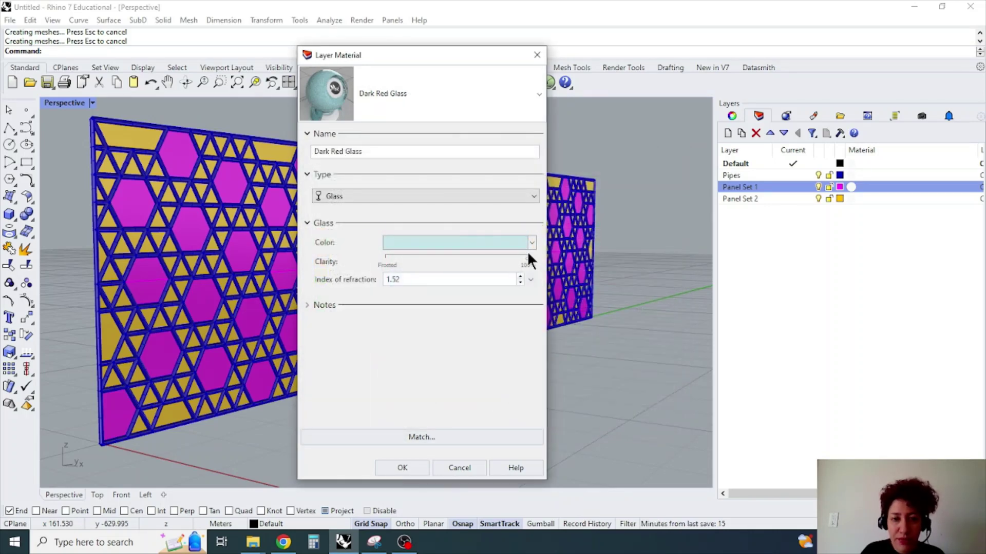
pyautogui.click(515, 242)
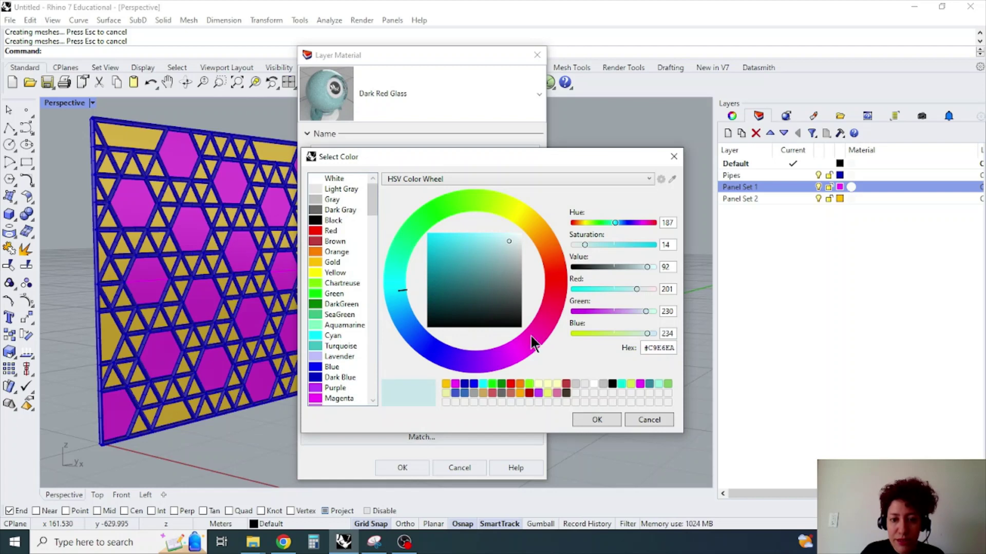
pyautogui.click(494, 392)
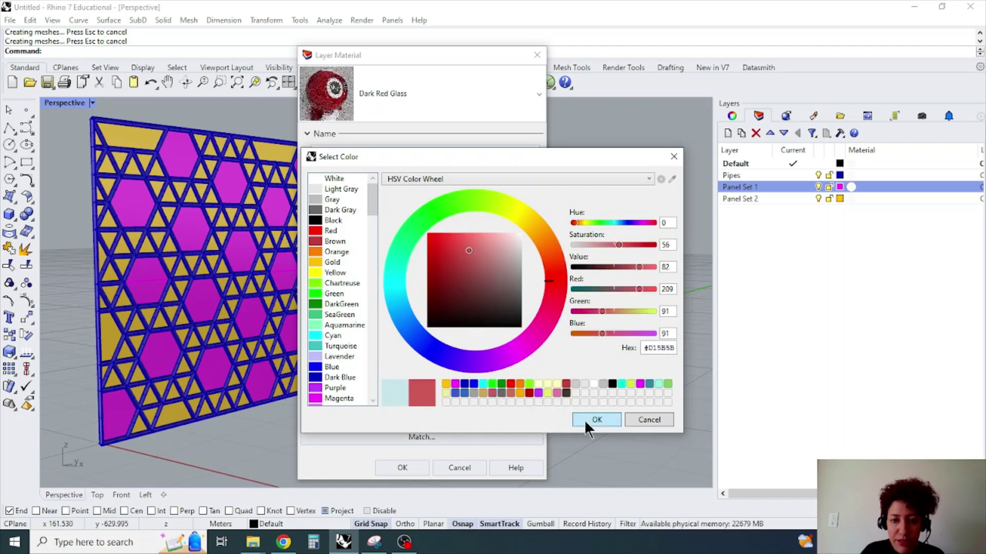
pyautogui.click(590, 420)
# - Apply Dark Red Glass to Panel Set 1, then give Panel Set 2 Dark Blue Glass tinted cyan
pyautogui.click(400, 463)
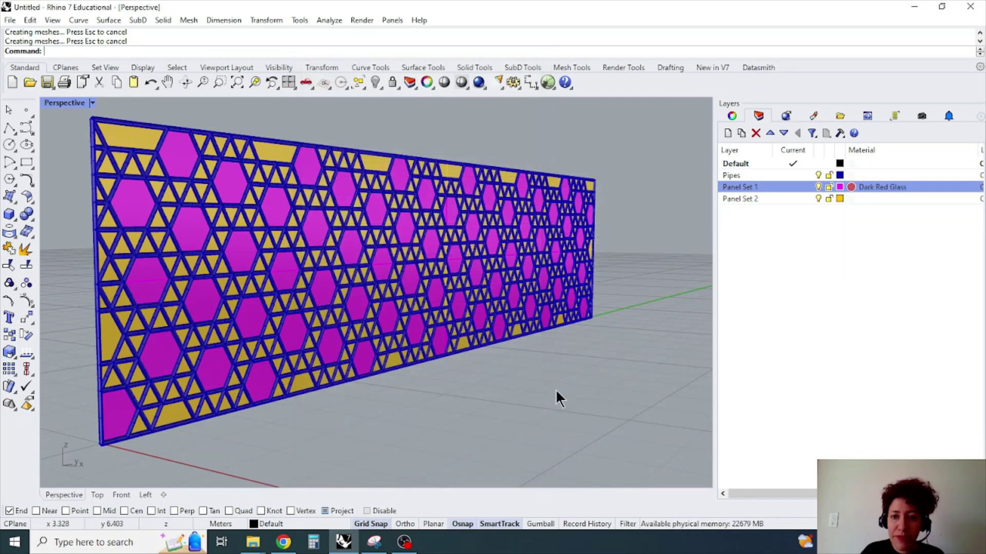
pyautogui.click(884, 198)
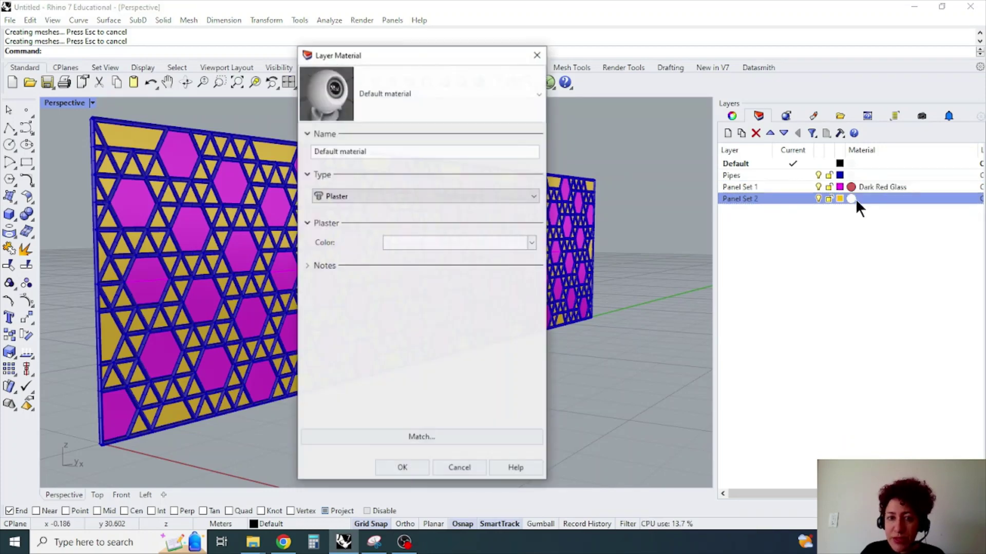
pyautogui.click(455, 101)
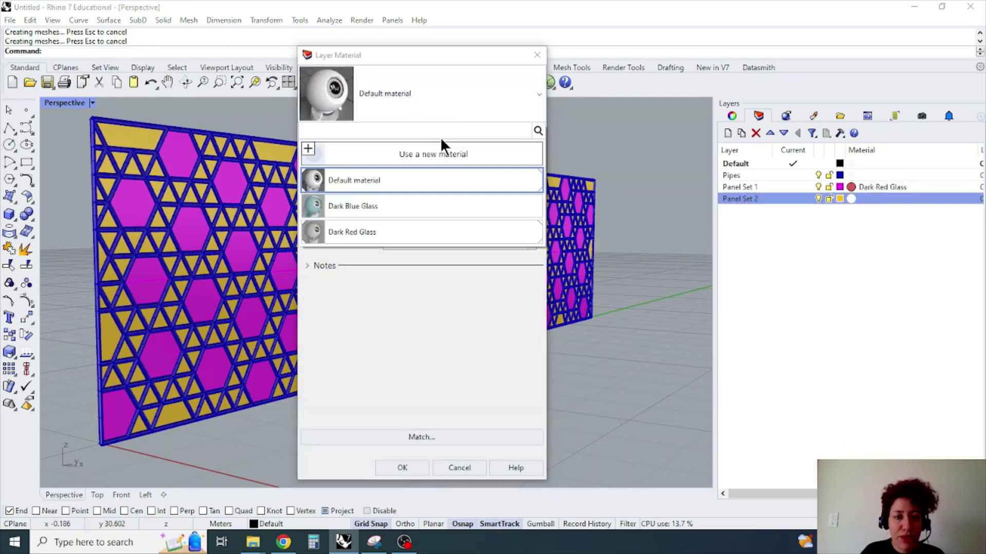
pyautogui.click(408, 205)
pyautogui.click(470, 245)
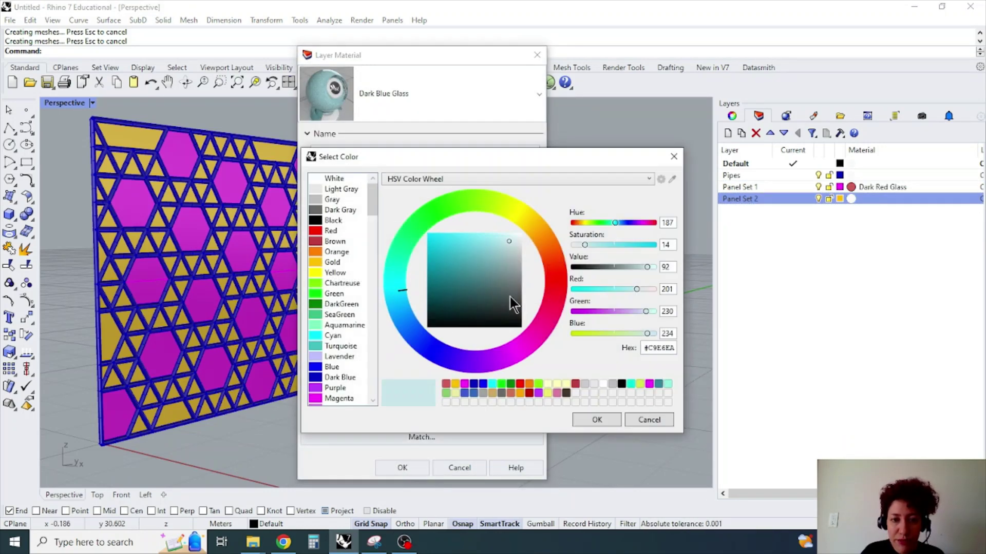
pyautogui.click(334, 337)
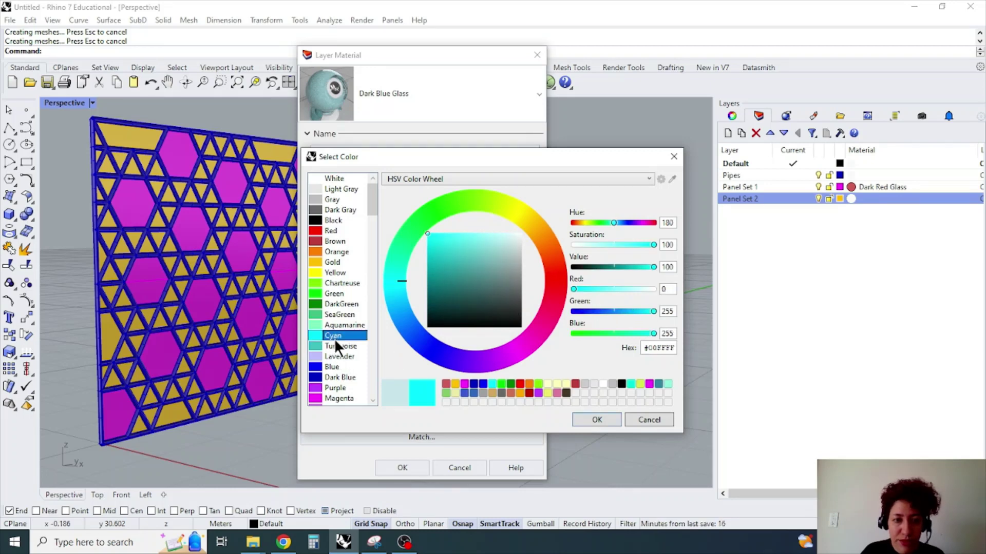
pyautogui.click(585, 418)
pyautogui.click(402, 467)
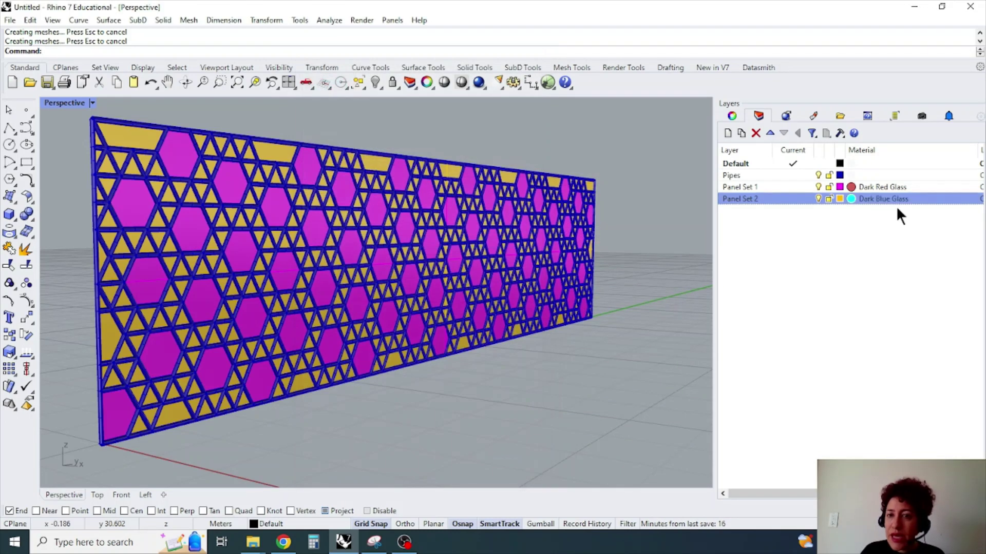
# - Create a Walnut brown material from Wood > Walnut texture files for the Pipes layer
pyautogui.click(887, 173)
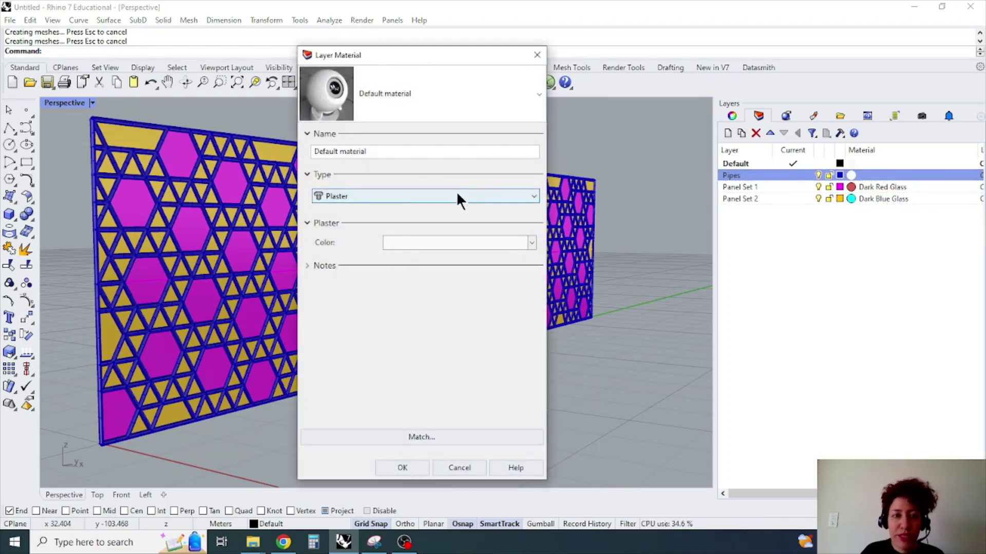
pyautogui.click(526, 112)
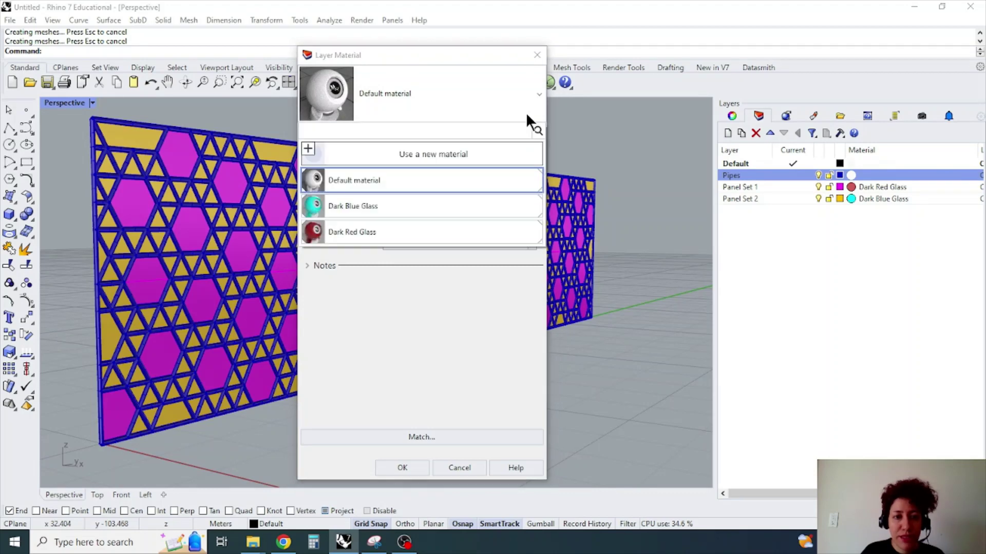
pyautogui.click(465, 152)
pyautogui.click(491, 164)
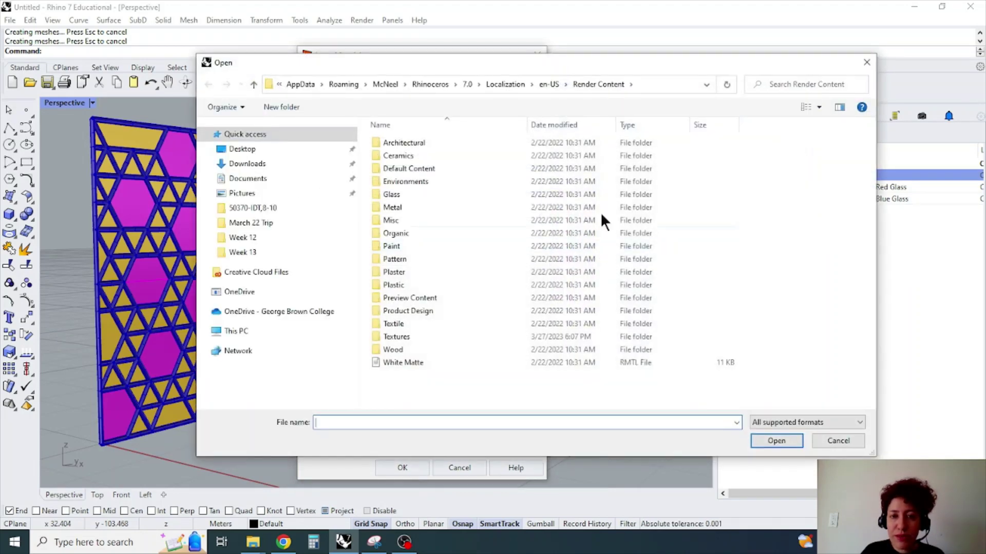
pyautogui.doubleClick(430, 349)
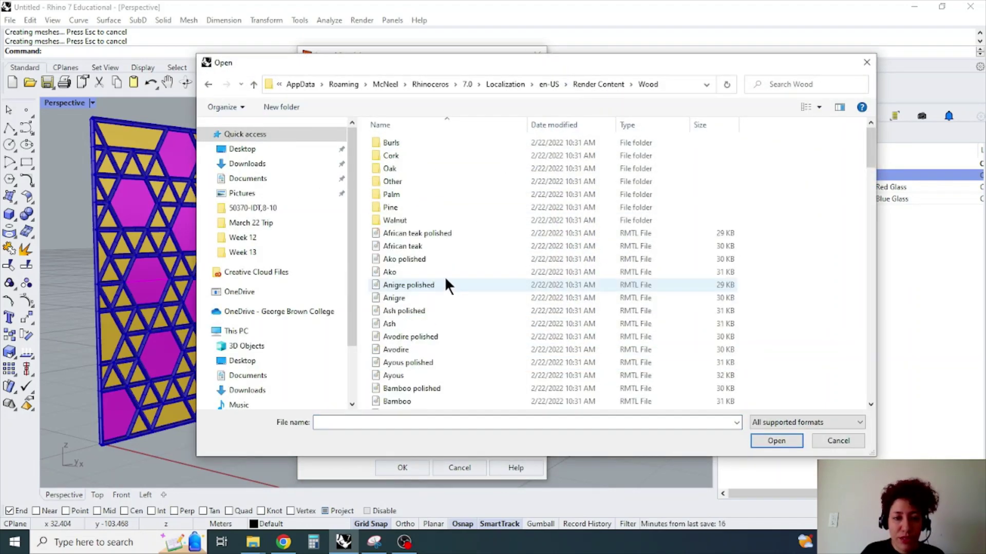
pyautogui.doubleClick(434, 219)
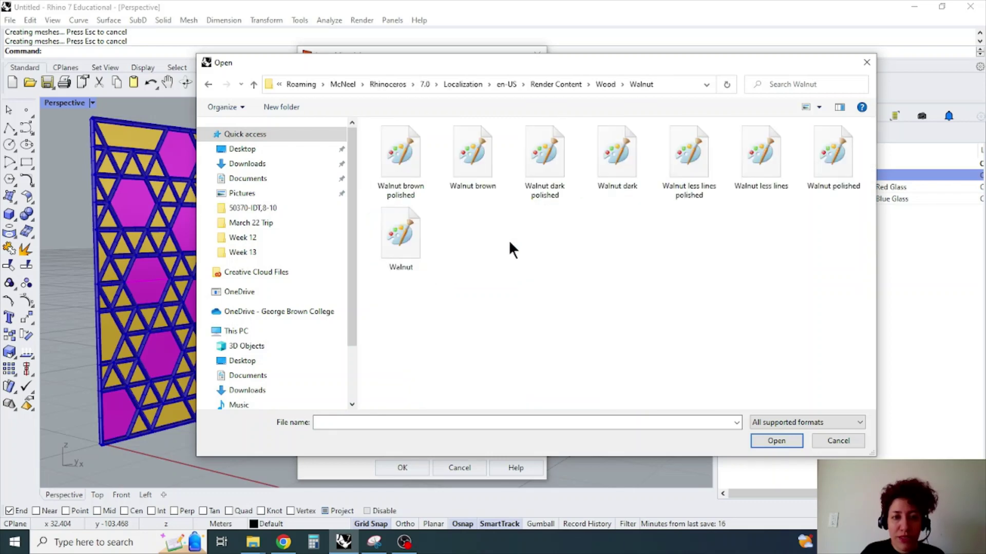
pyautogui.click(475, 154)
pyautogui.click(778, 441)
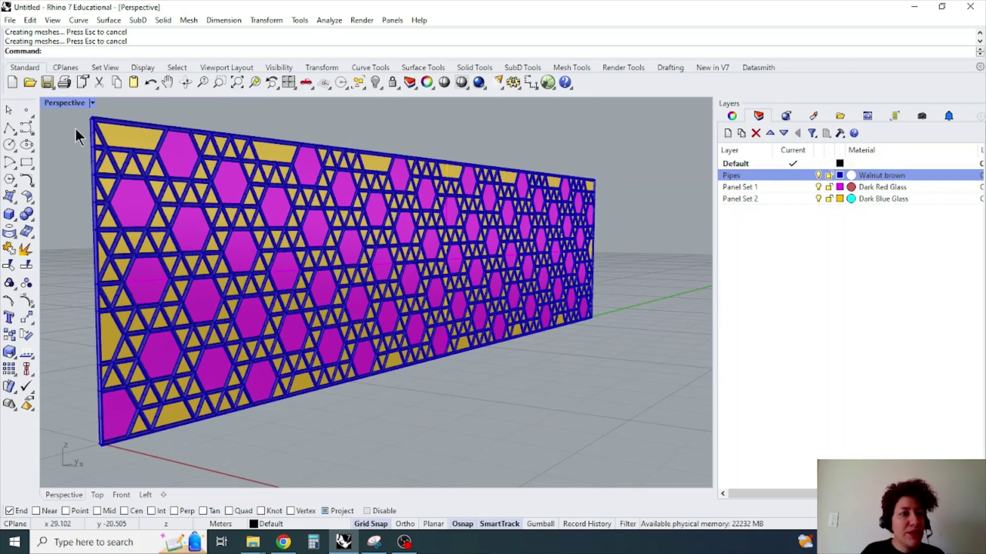
# - Switch the Perspective view to Rendered display and turn the sun on
pyautogui.click(93, 102)
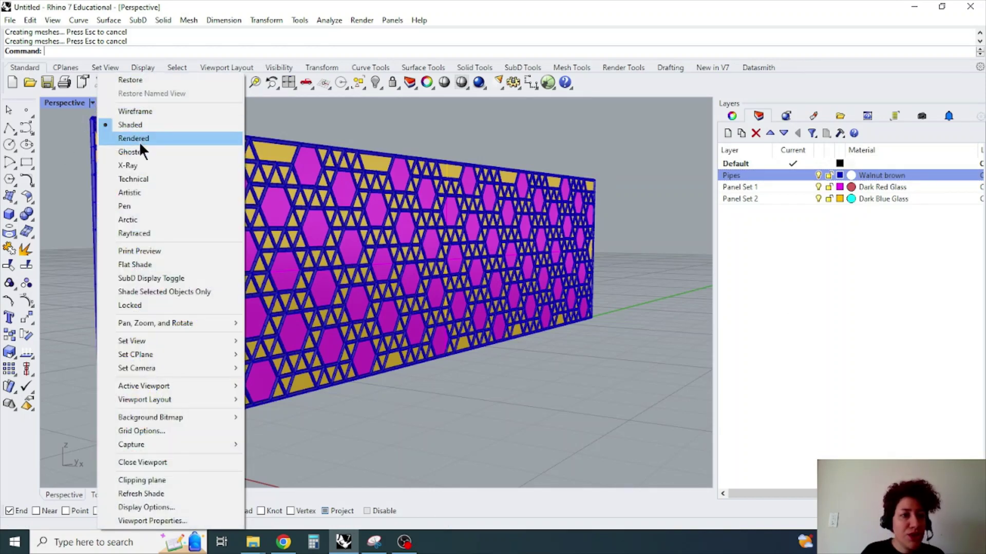
pyautogui.click(136, 139)
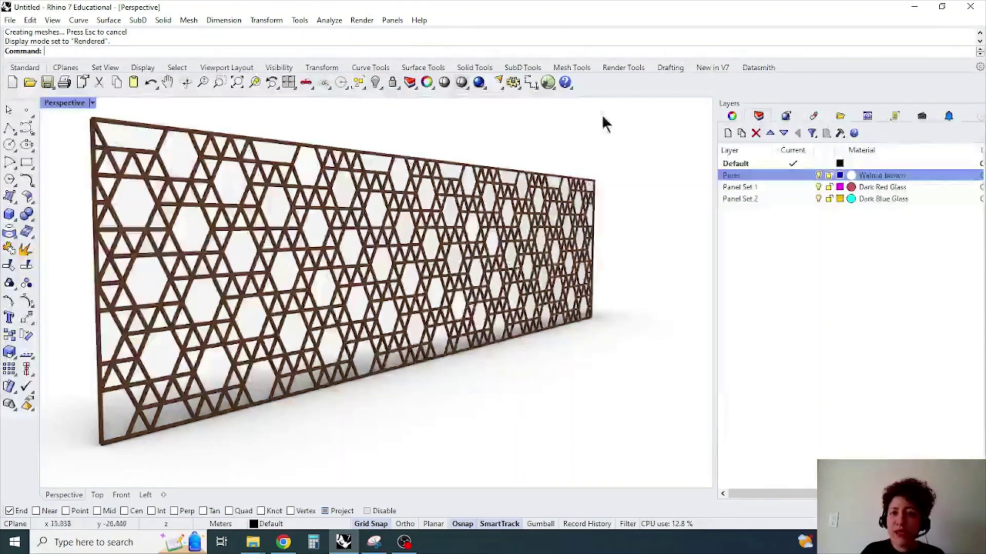
pyautogui.click(630, 66)
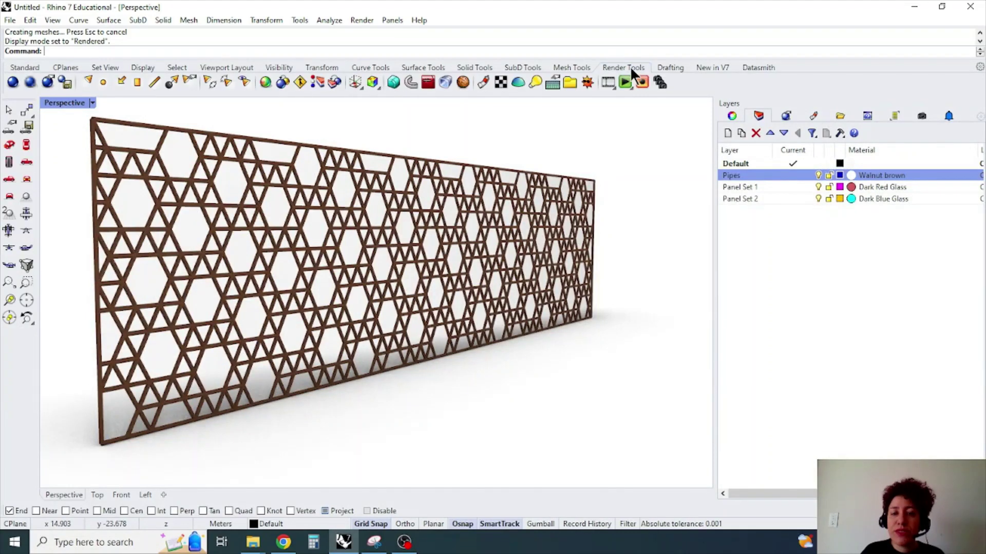
pyautogui.click(588, 83)
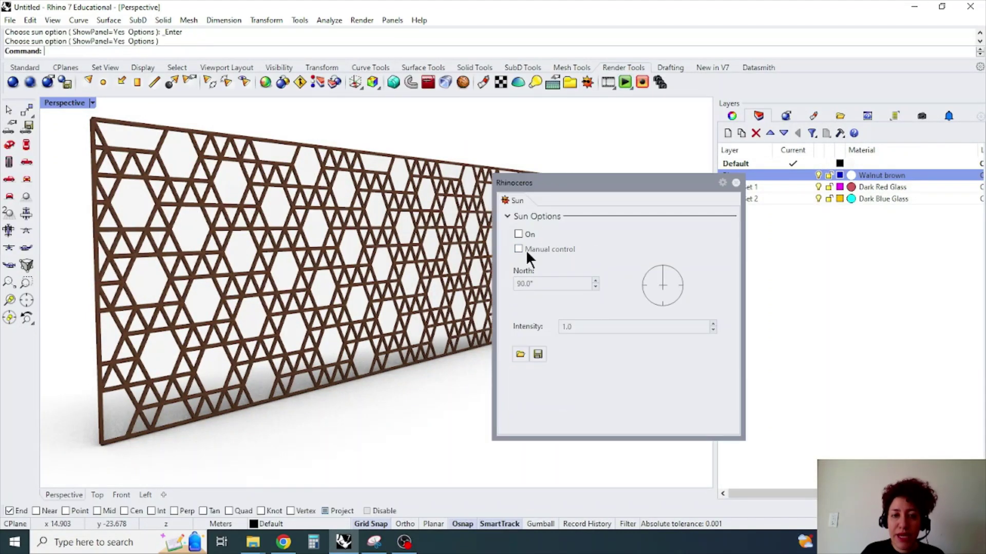
pyautogui.click(518, 234)
pyautogui.moveTo(572, 179); pyautogui.dragTo(476, 58)
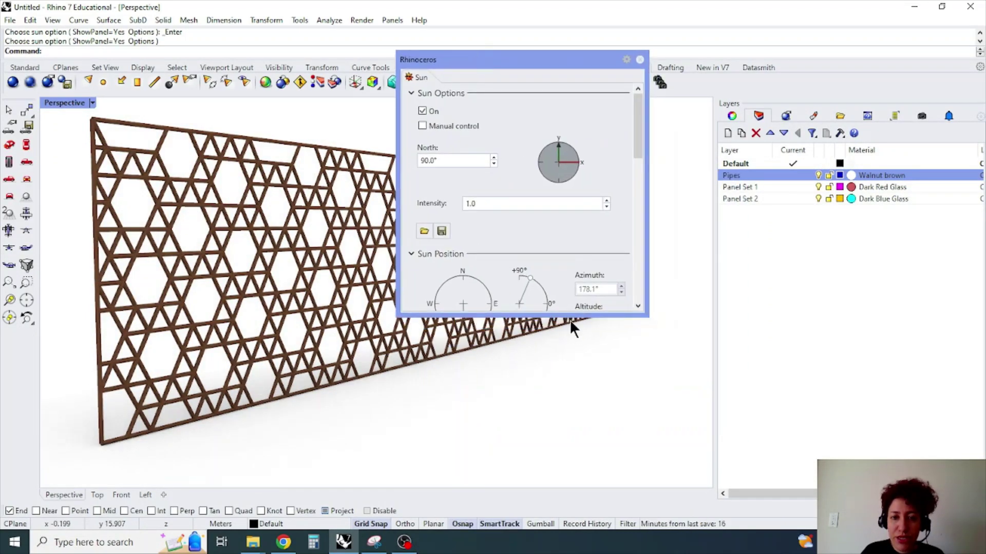
pyautogui.moveTo(570, 329); pyautogui.dragTo(570, 396)
pyautogui.moveTo(636, 164); pyautogui.dragTo(655, 341)
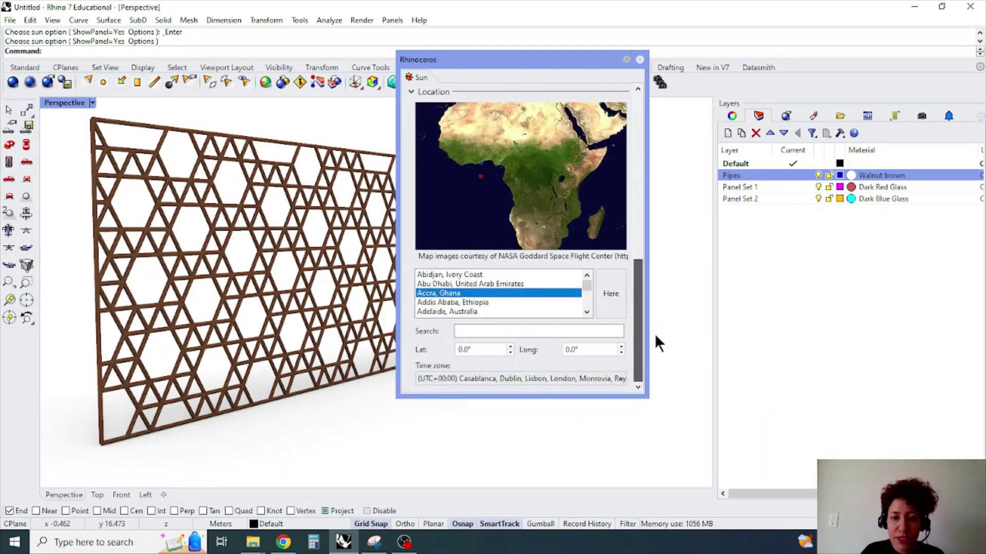
# - Set the sun to Toronto on 6/22/2000 at 3:43 PM for afternoon shadows
pyautogui.click(607, 296)
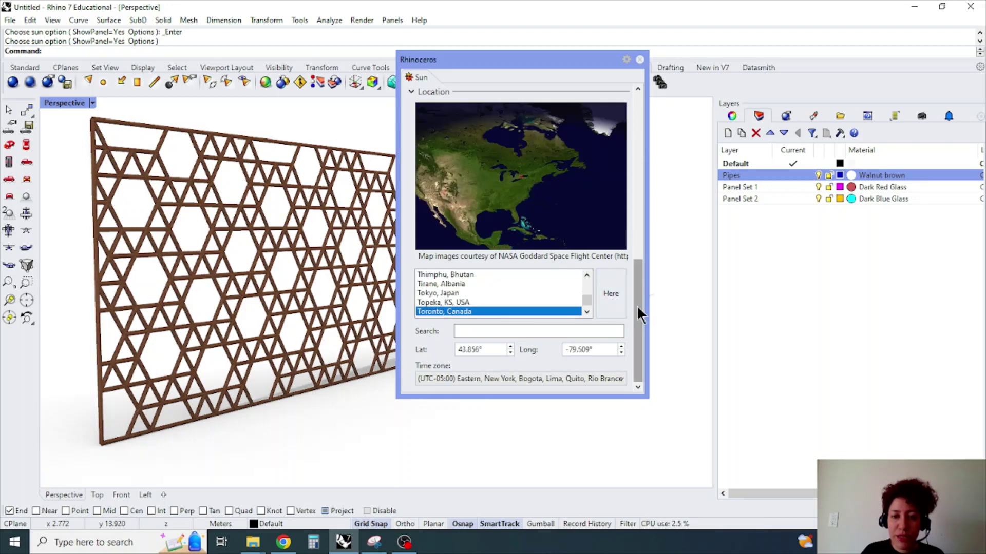
pyautogui.moveTo(641, 314); pyautogui.dragTo(632, 201)
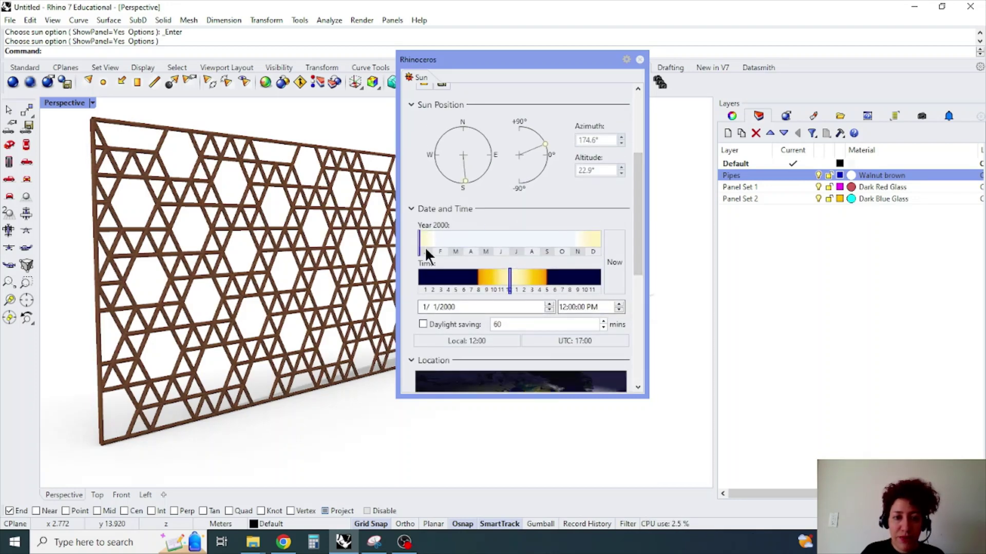
pyautogui.moveTo(420, 237)
pyautogui.mouseDown()
pyautogui.moveTo(506, 248)
pyautogui.moveTo(525, 286)
pyautogui.mouseUp()
pyautogui.scroll(5, 524, 201)
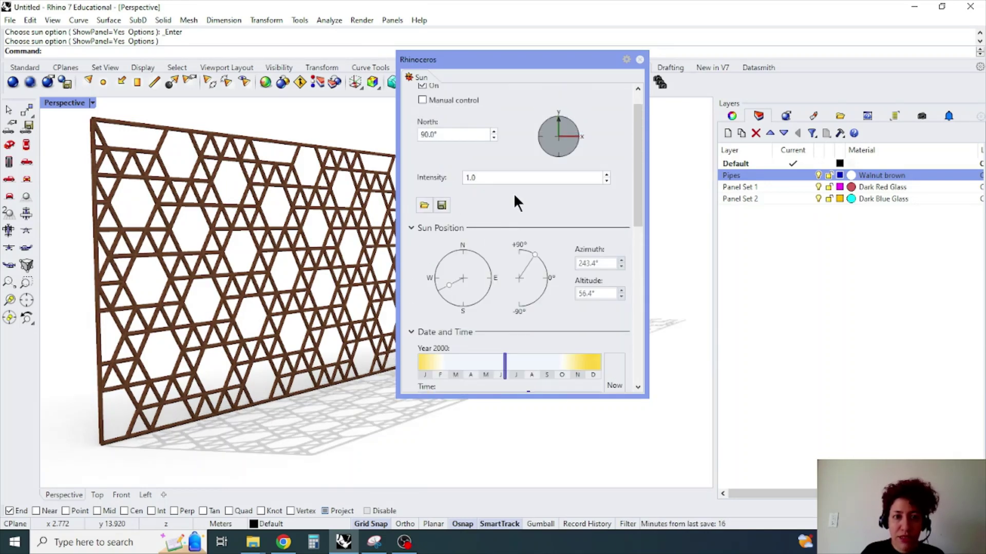
pyautogui.scroll(-3, 504, 185)
pyautogui.moveTo(501, 59); pyautogui.dragTo(607, 82)
pyautogui.moveTo(635, 286); pyautogui.dragTo(644, 293)
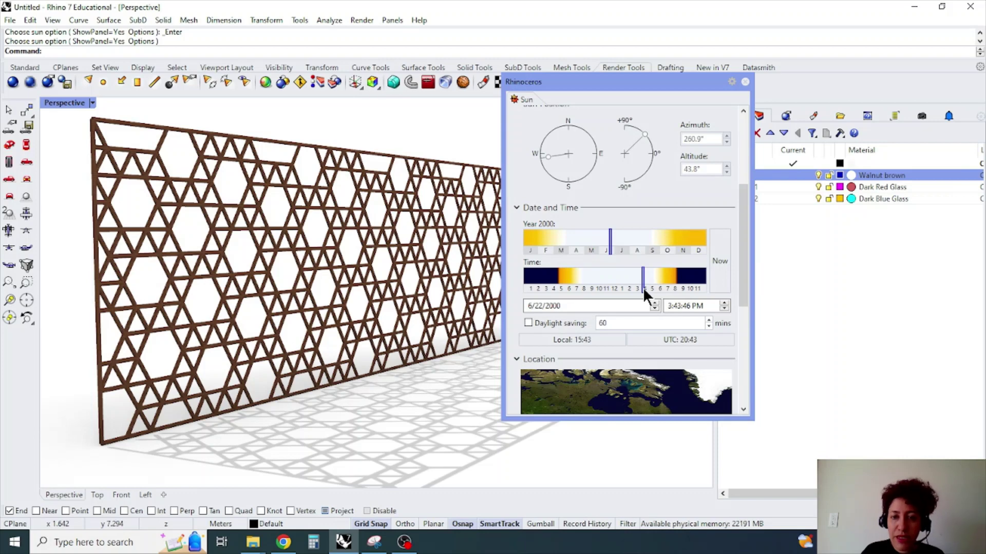
pyautogui.click(744, 82)
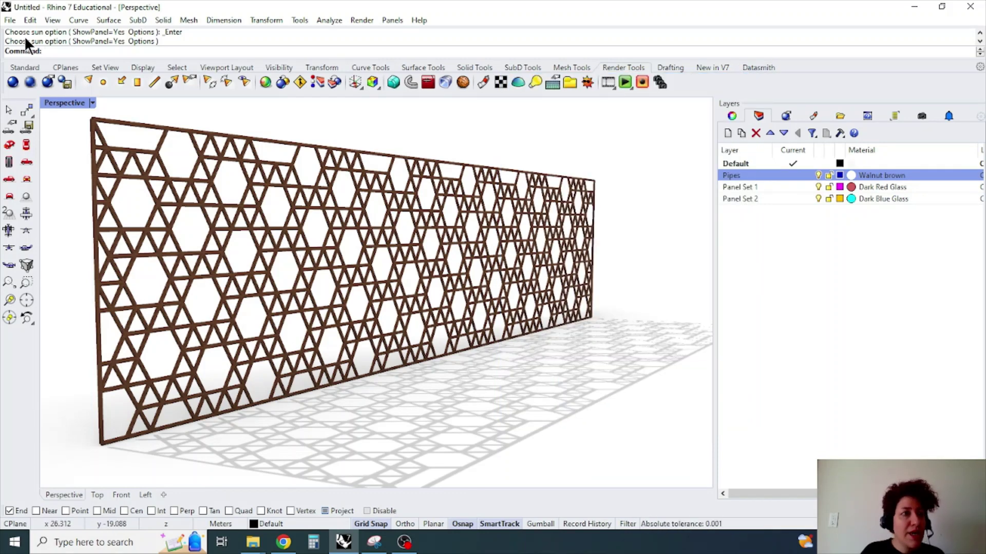
# - In the document's Render properties, switch the ground plane from shadows-only to using a material
pyautogui.click(16, 22)
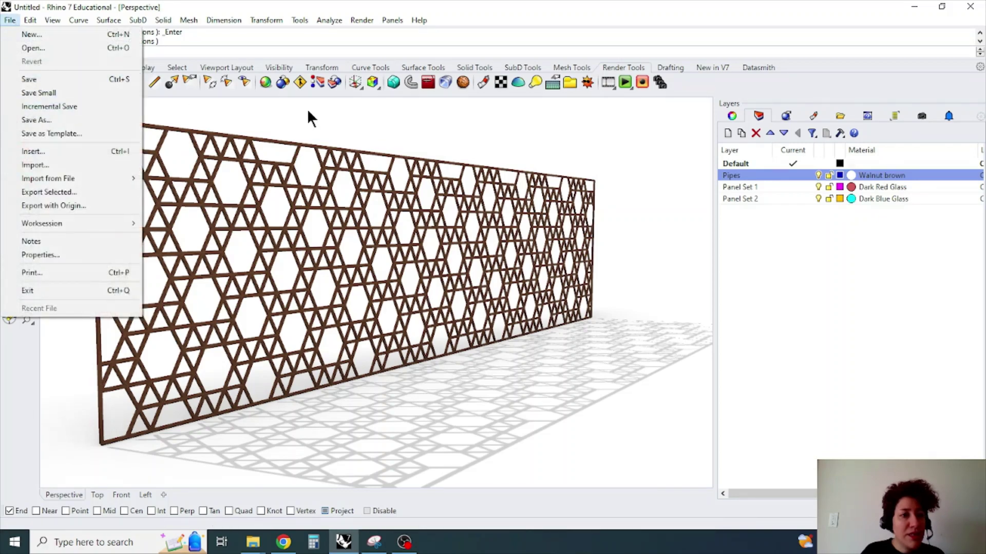
pyautogui.press('Escape')
pyautogui.click(10, 20)
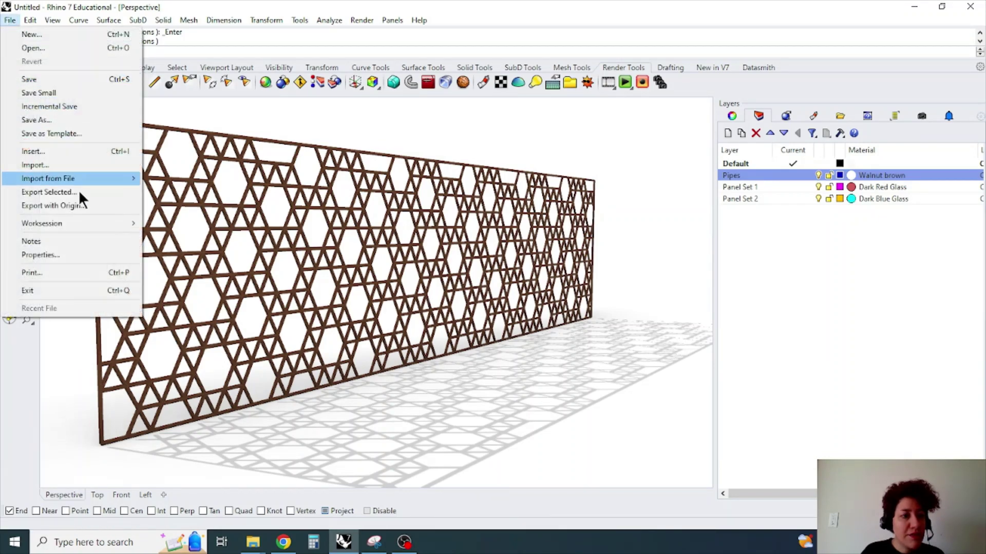
pyautogui.click(79, 252)
pyautogui.click(283, 153)
pyautogui.scroll(-3, 569, 273)
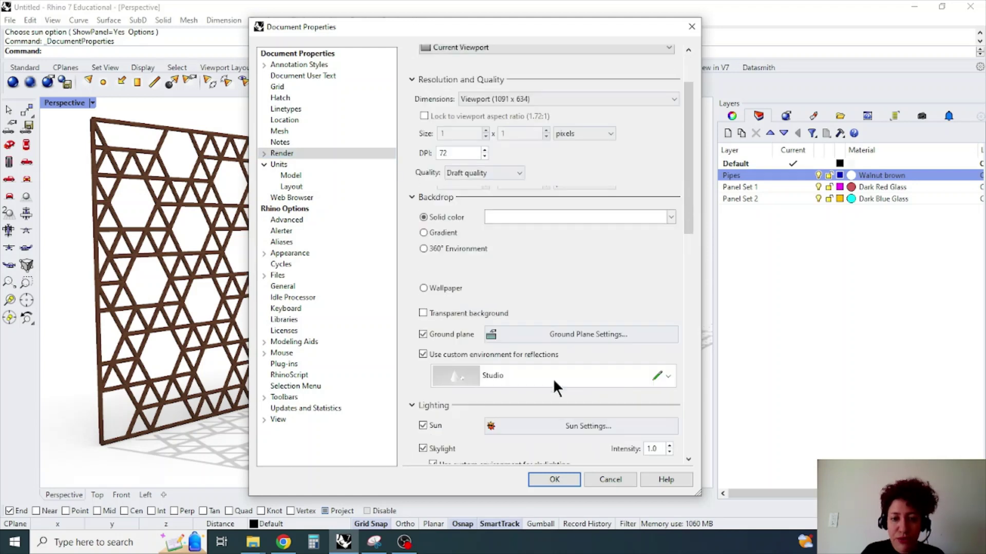
pyautogui.scroll(-2, 545, 316)
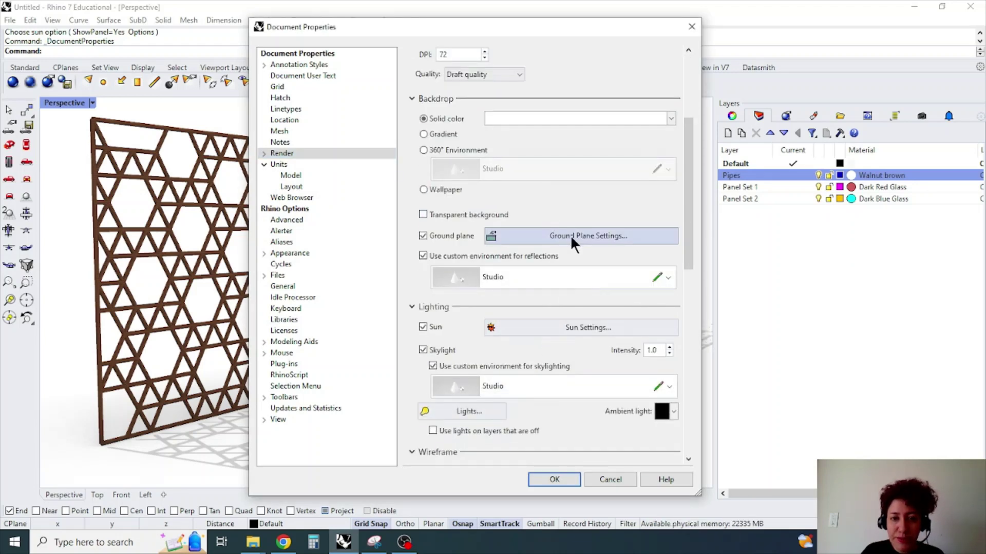
pyautogui.click(592, 236)
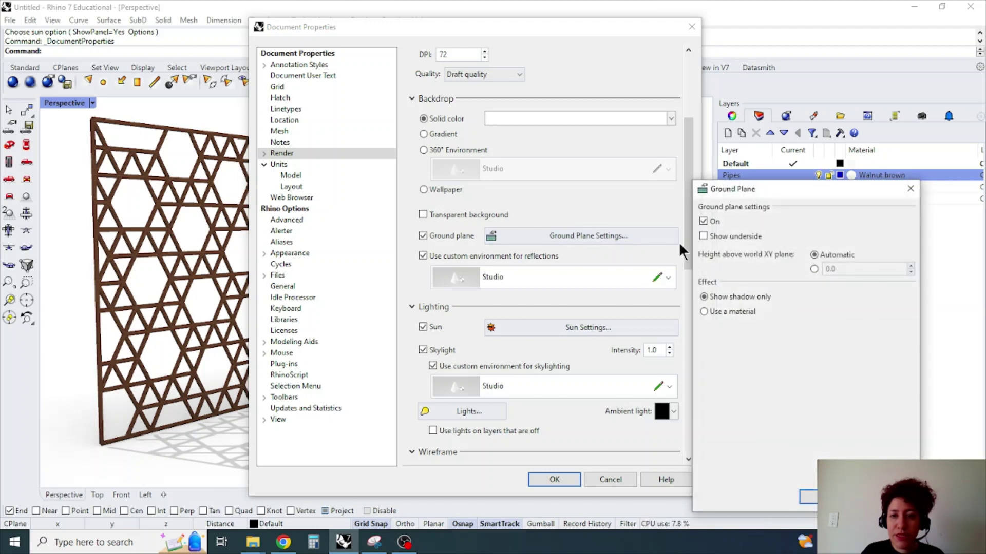
pyautogui.moveTo(743, 188); pyautogui.dragTo(643, 57)
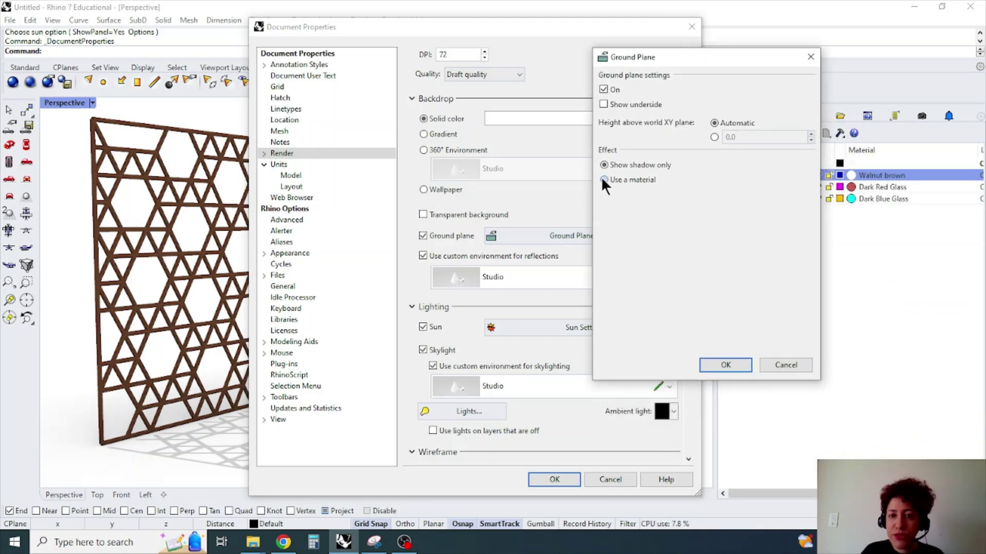
pyautogui.click(603, 180)
# - Import Tile 2 from Architectural/Floor/Ceramics in the Material Library as the ground material and apply
pyautogui.click(665, 220)
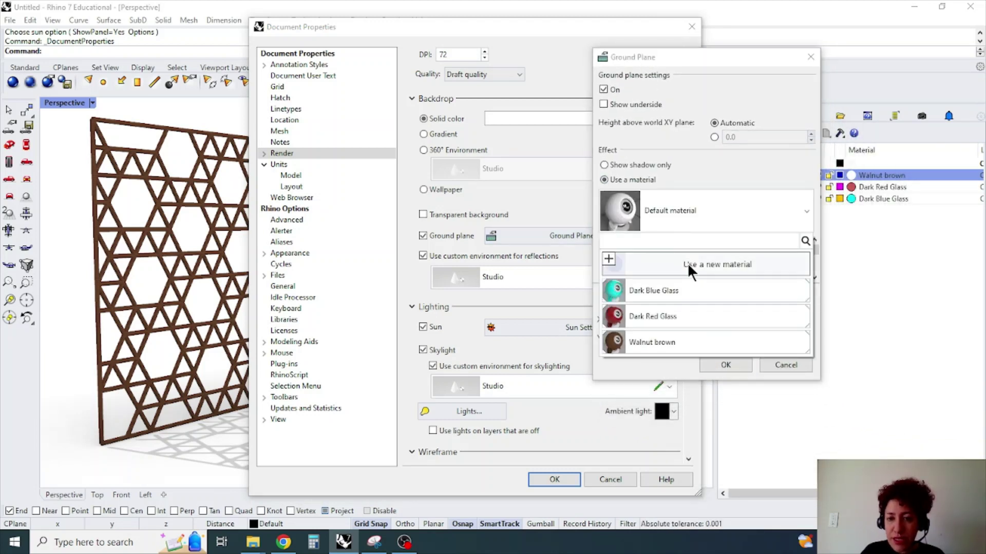
pyautogui.click(687, 263)
pyautogui.click(710, 272)
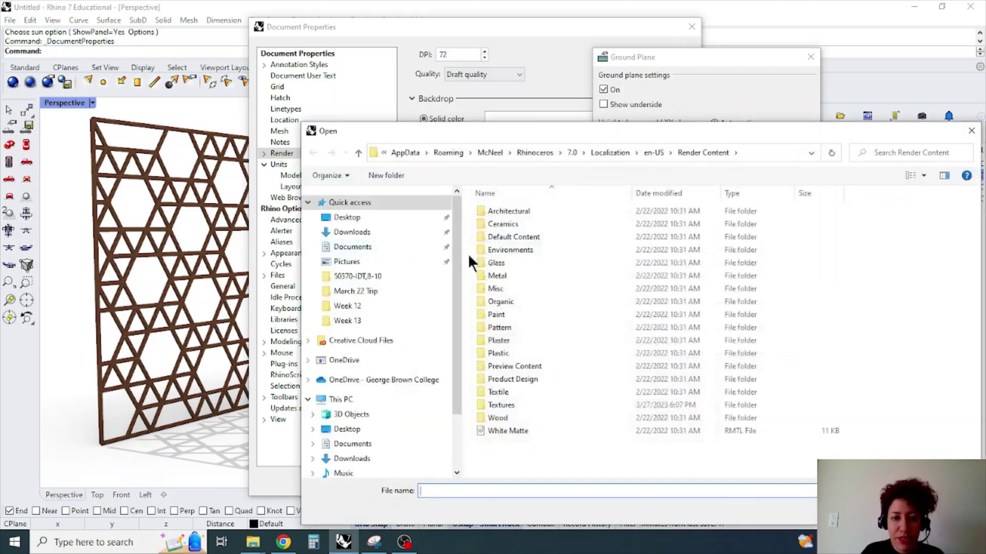
pyautogui.doubleClick(531, 209)
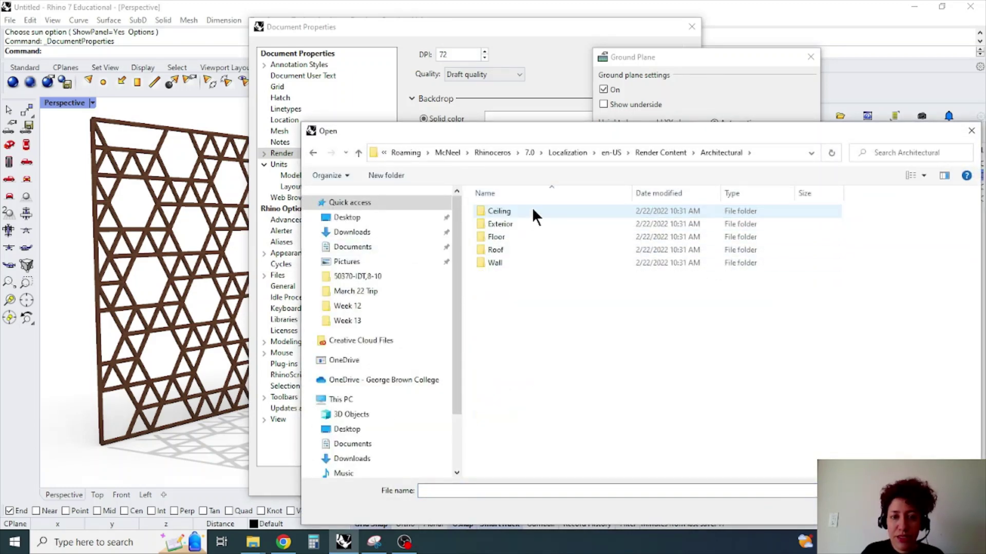
pyautogui.doubleClick(534, 236)
pyautogui.doubleClick(538, 211)
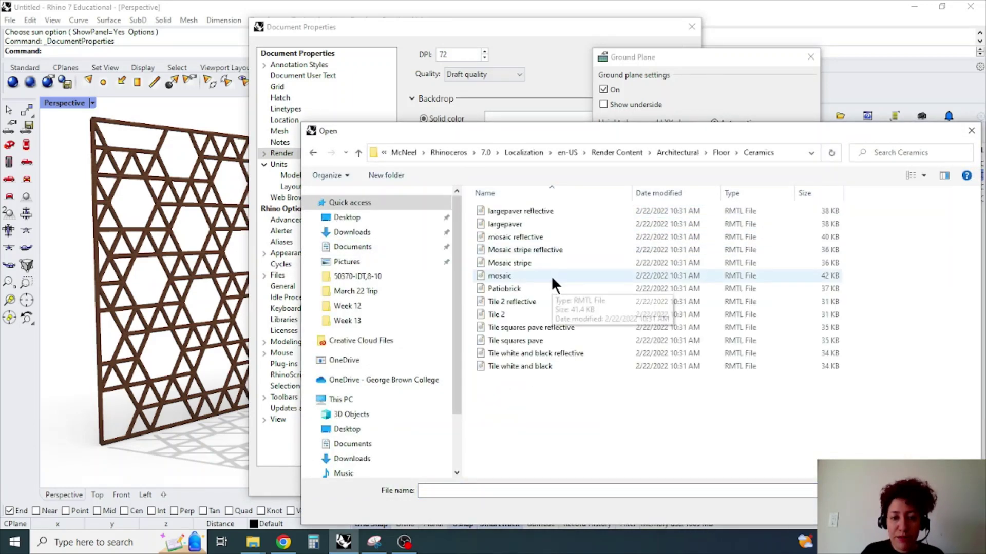
pyautogui.click(529, 314)
pyautogui.click(896, 511)
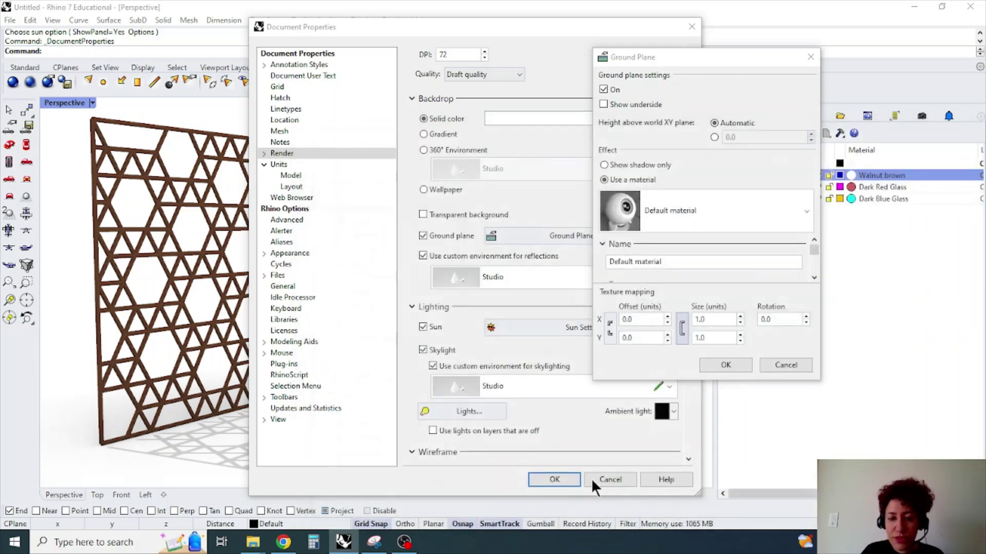
pyautogui.click(725, 365)
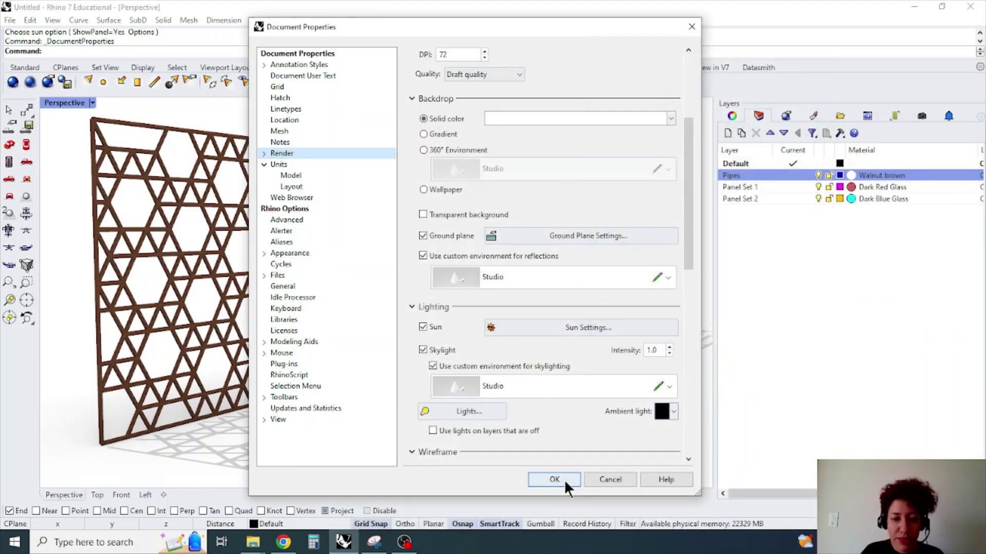
pyautogui.click(554, 479)
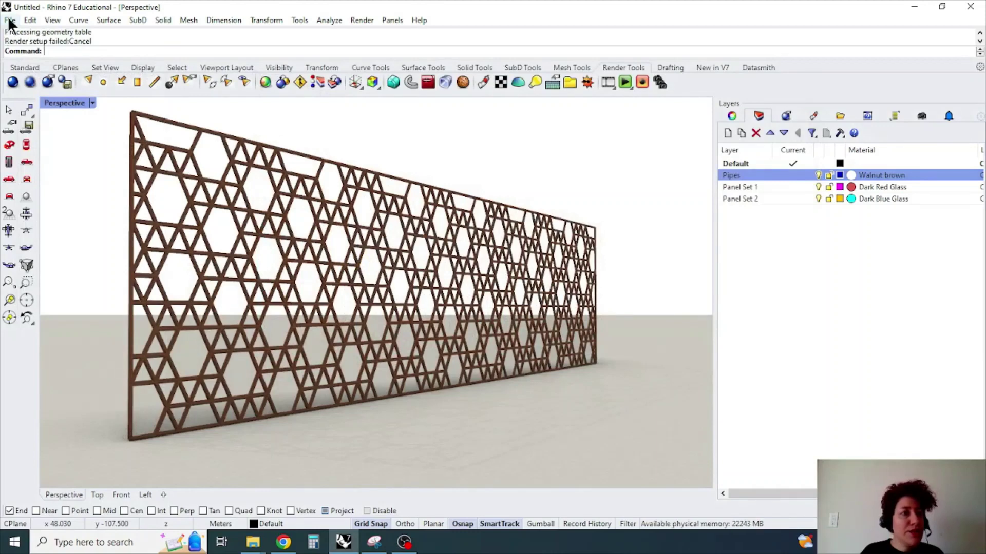
# - Load the Sky image as the environment's background image
pyautogui.click(9, 20)
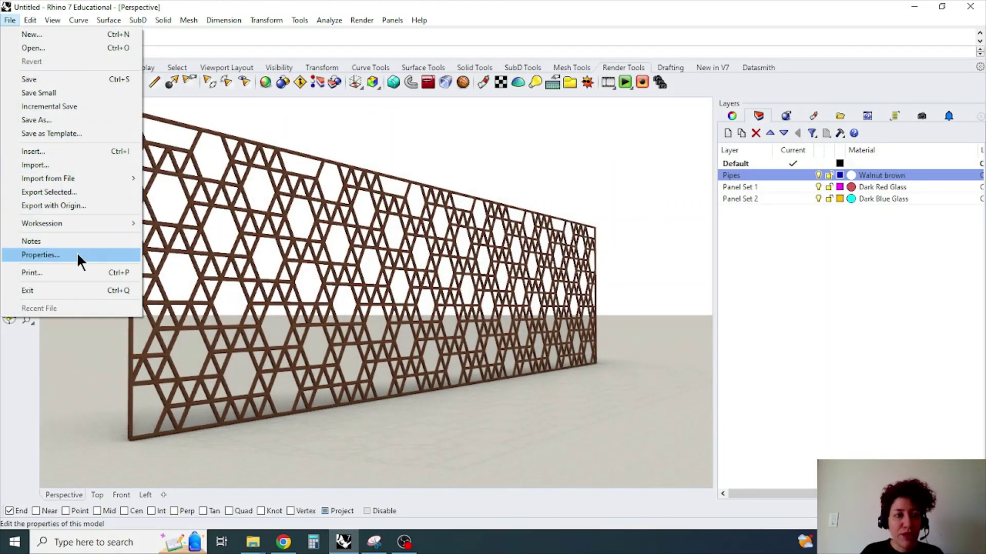
pyautogui.click(520, 78)
pyautogui.click(520, 78)
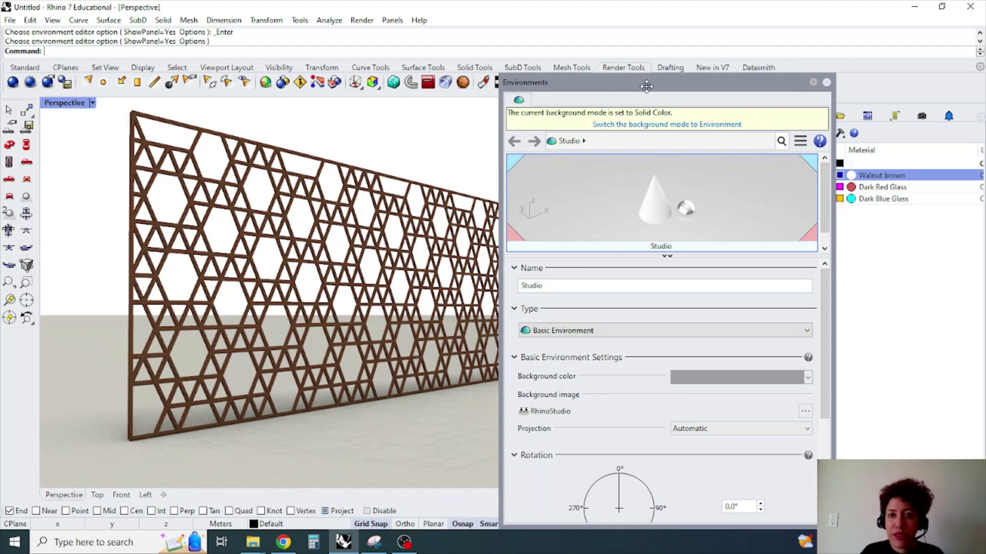
pyautogui.moveTo(646, 85); pyautogui.dragTo(626, 62)
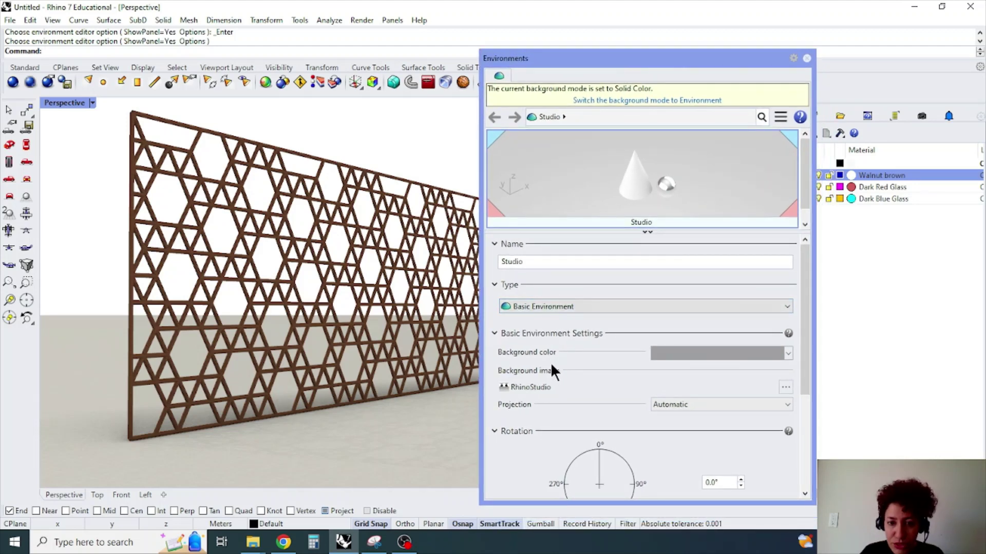
pyautogui.click(785, 388)
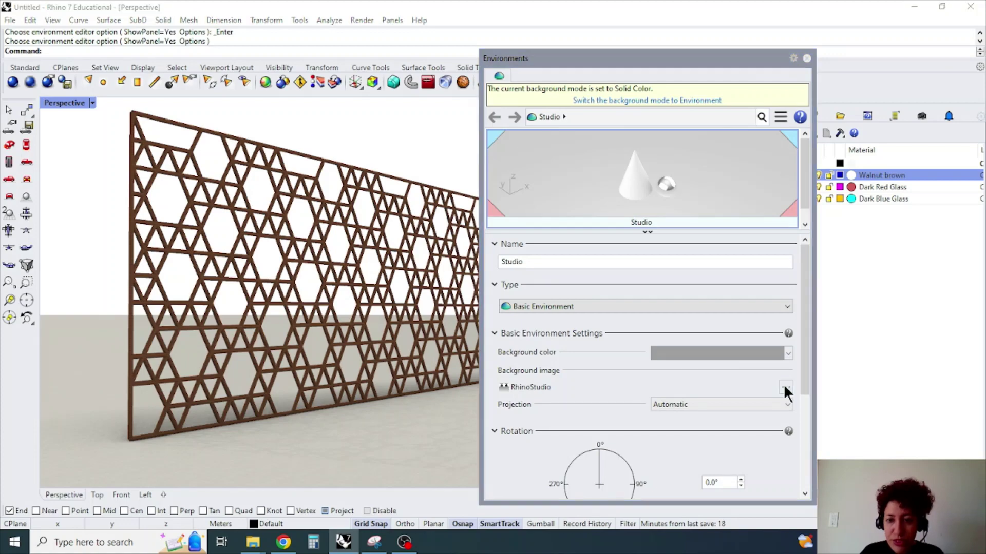
pyautogui.click(511, 262)
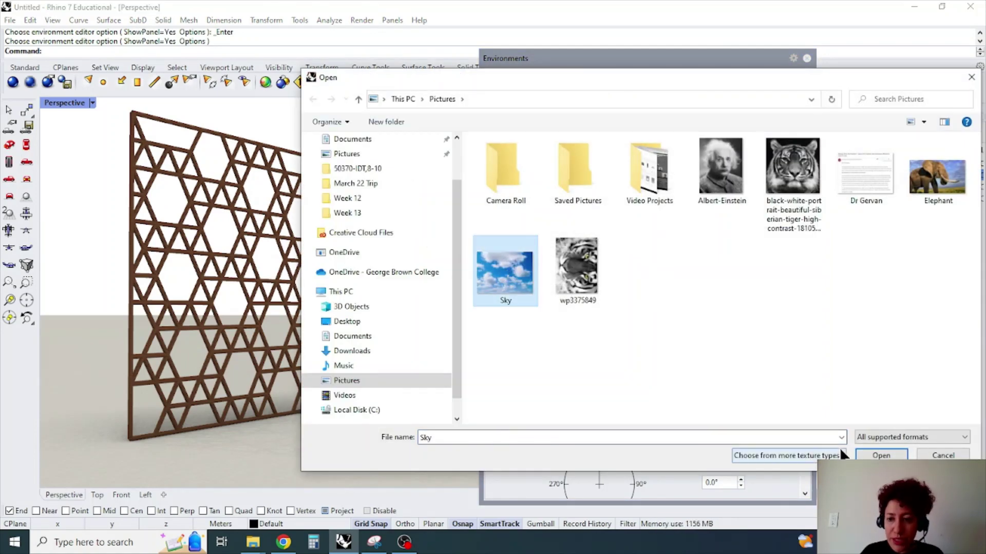
pyautogui.click(881, 456)
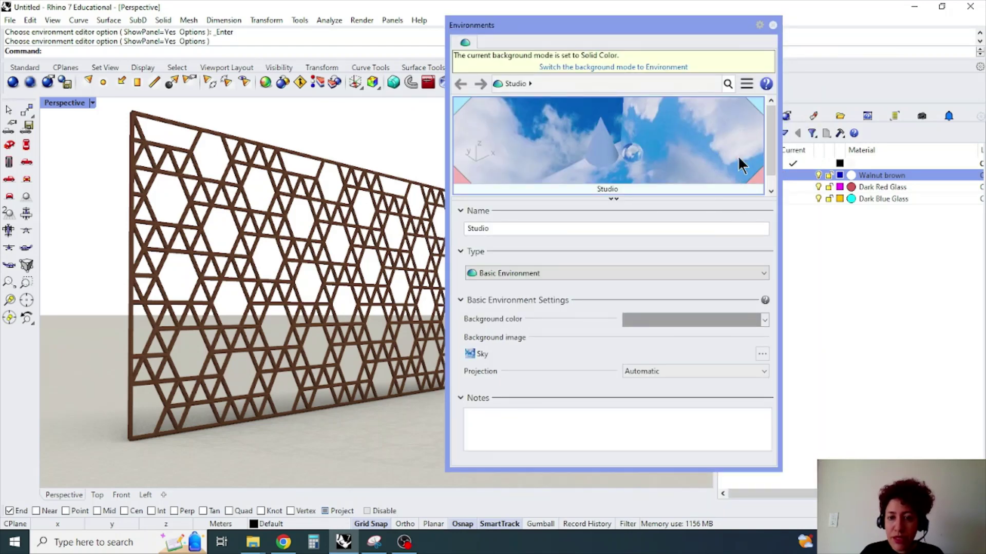
# - Set the background projection to Planar and switch the background mode to Environment
pyautogui.click(763, 371)
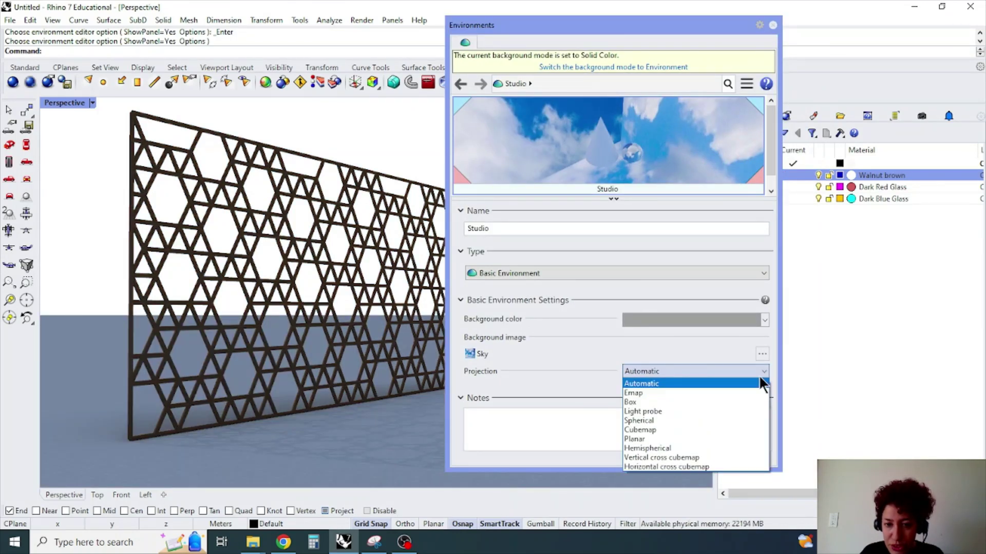
pyautogui.click(726, 437)
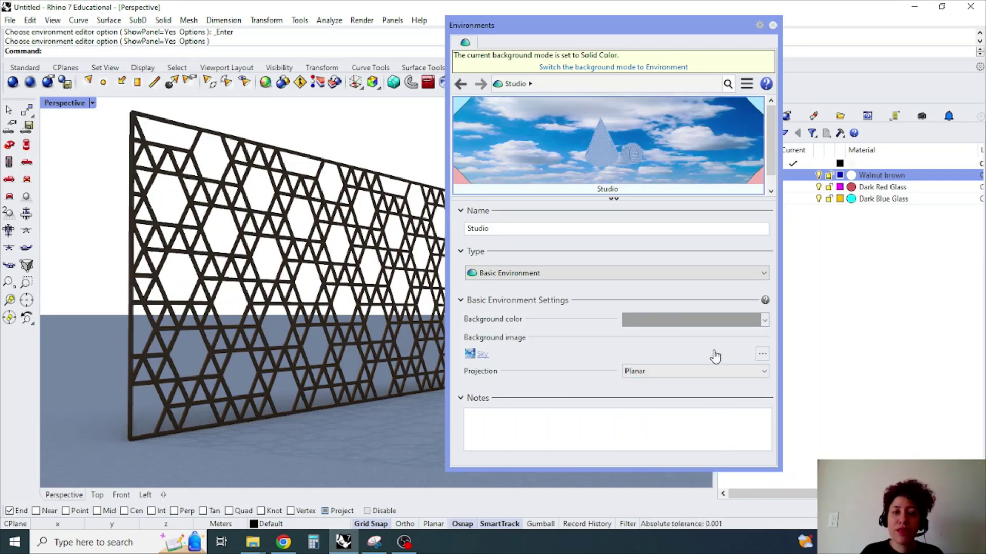
pyautogui.click(615, 67)
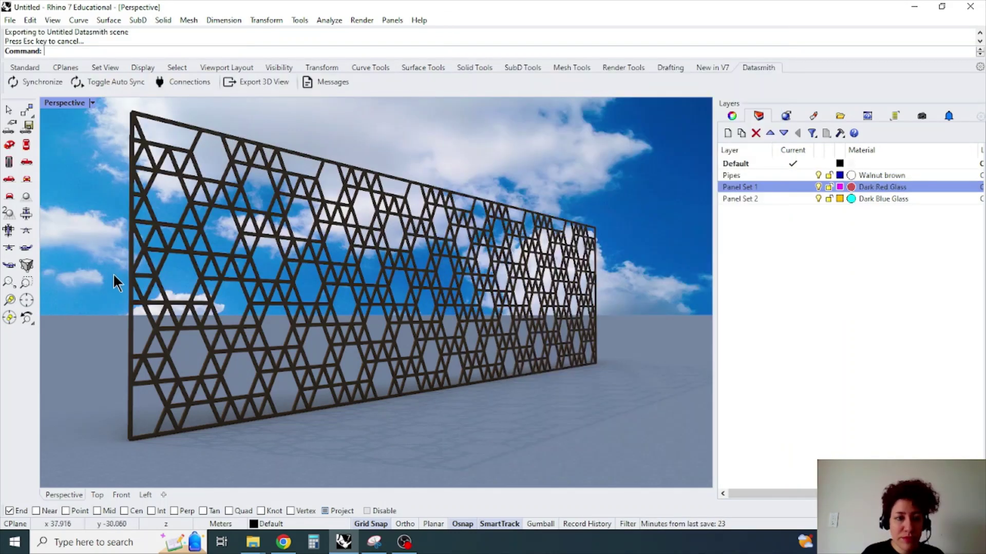
# - Orbit to the wall's other side, render the Perspective view, and maximize the render window
pyautogui.moveTo(147, 286); pyautogui.dragTo(615, 337, button='right')
pyautogui.click(625, 70)
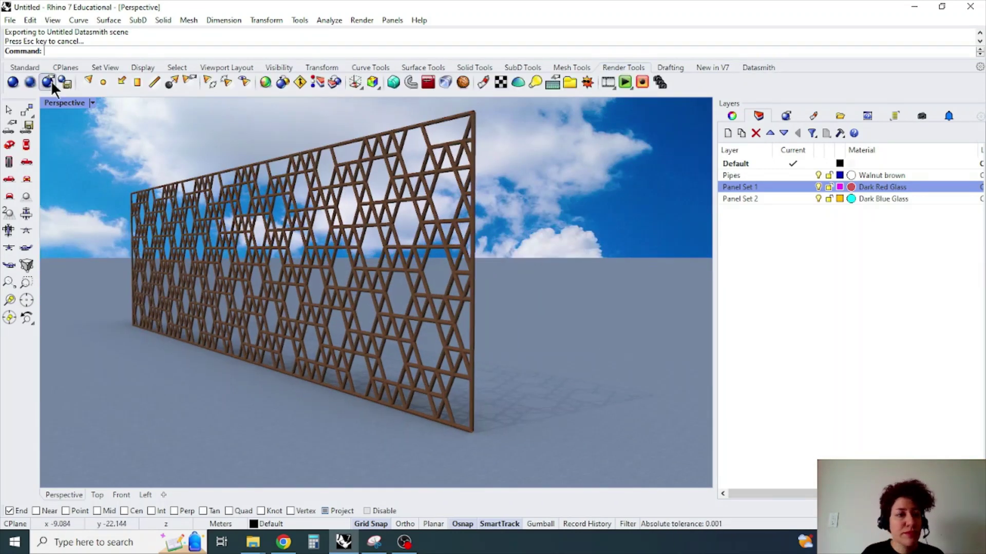
pyautogui.click(13, 82)
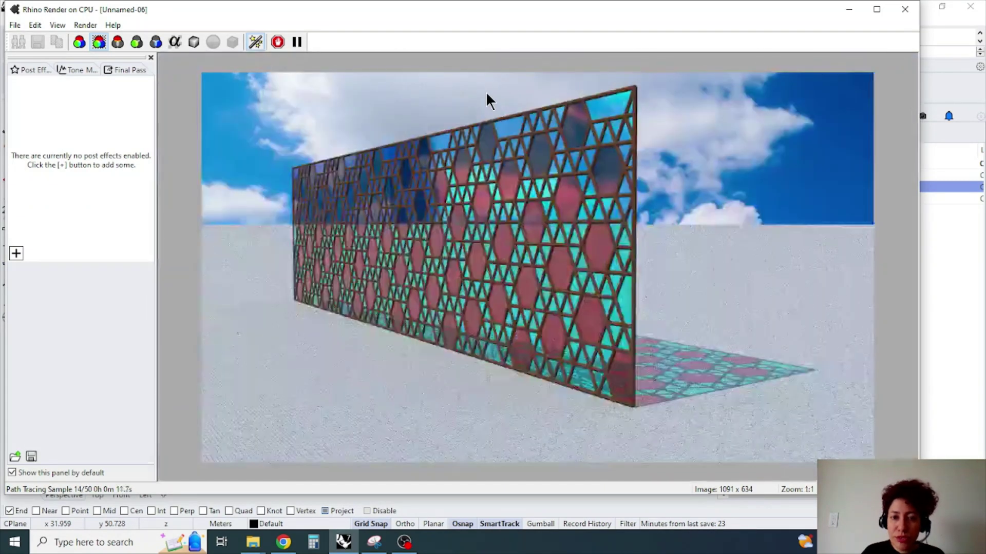
pyautogui.scroll(2, 448, 211)
pyautogui.scroll(-2, 448, 211)
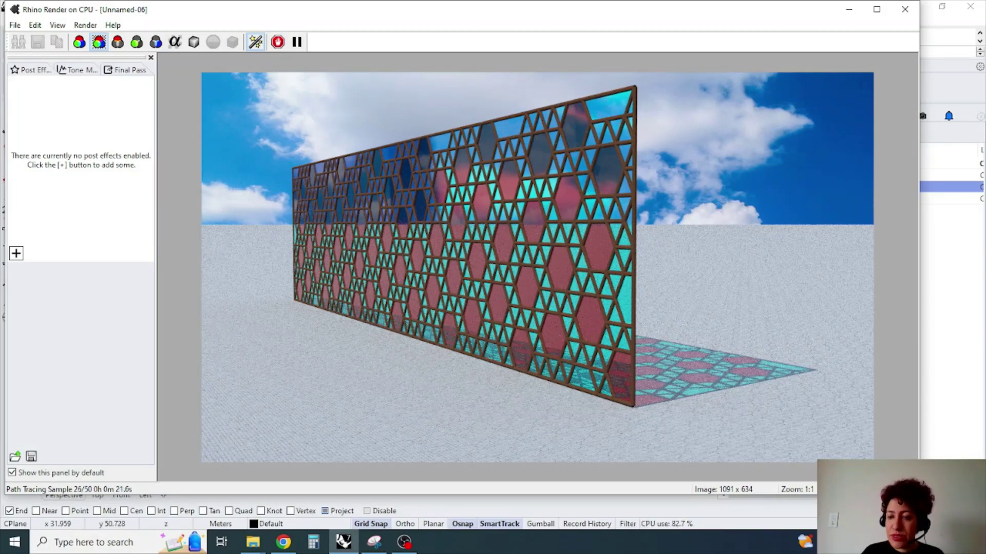
pyautogui.press('super+Up')
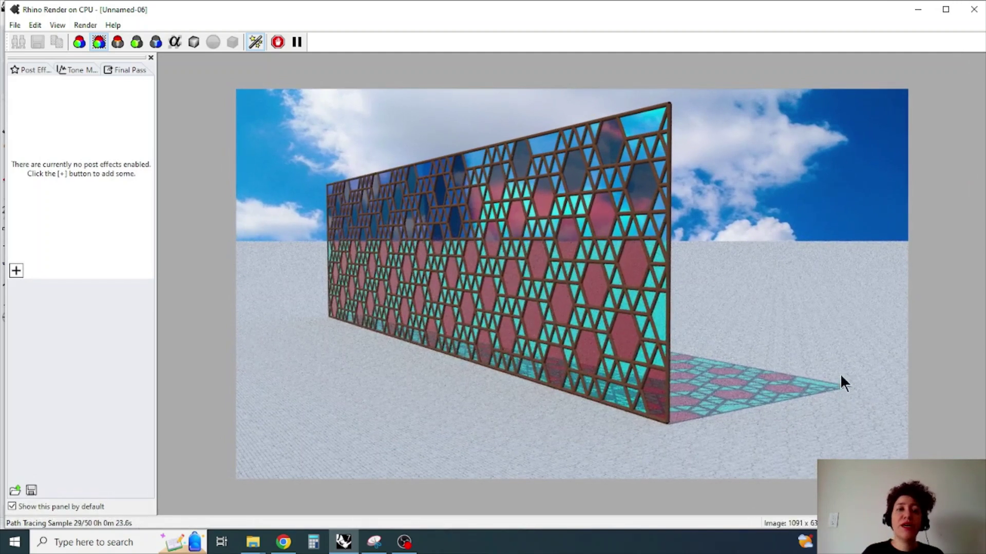